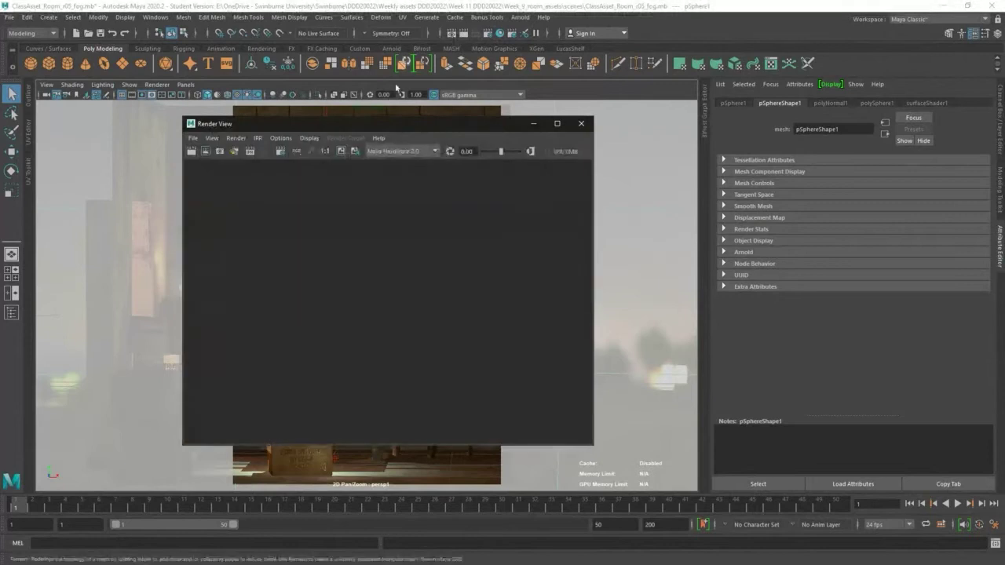
Enlarge the Render View window and redo the previous render with Maya Hardware 2.0.
drag(389, 121, 322, 52)
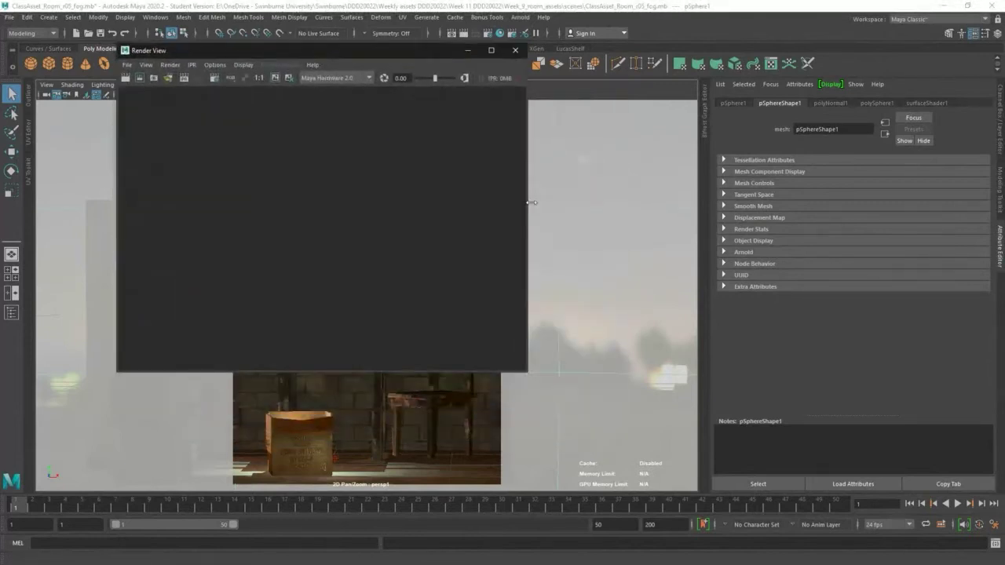
drag(526, 371, 554, 495)
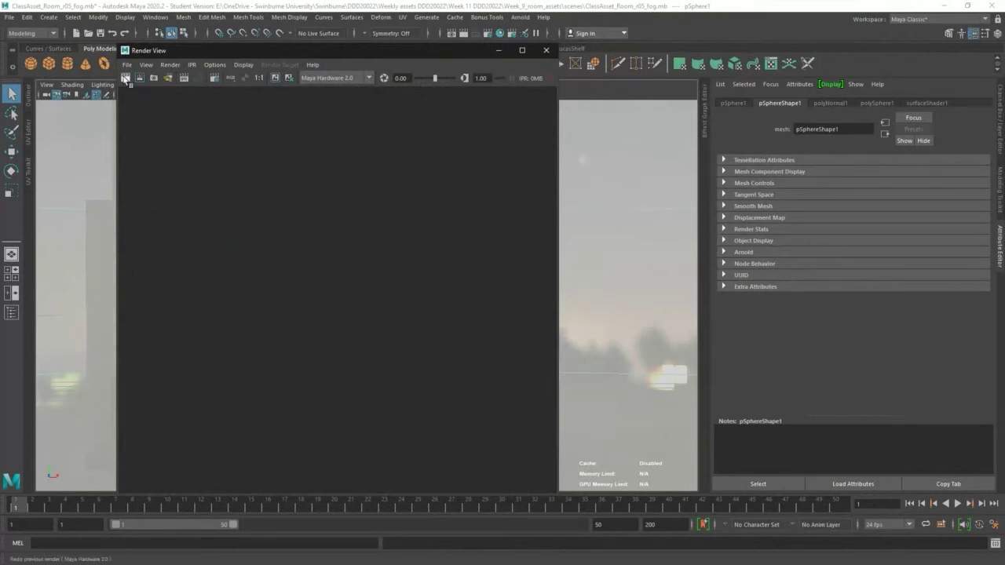
drag(474, 51, 440, 48)
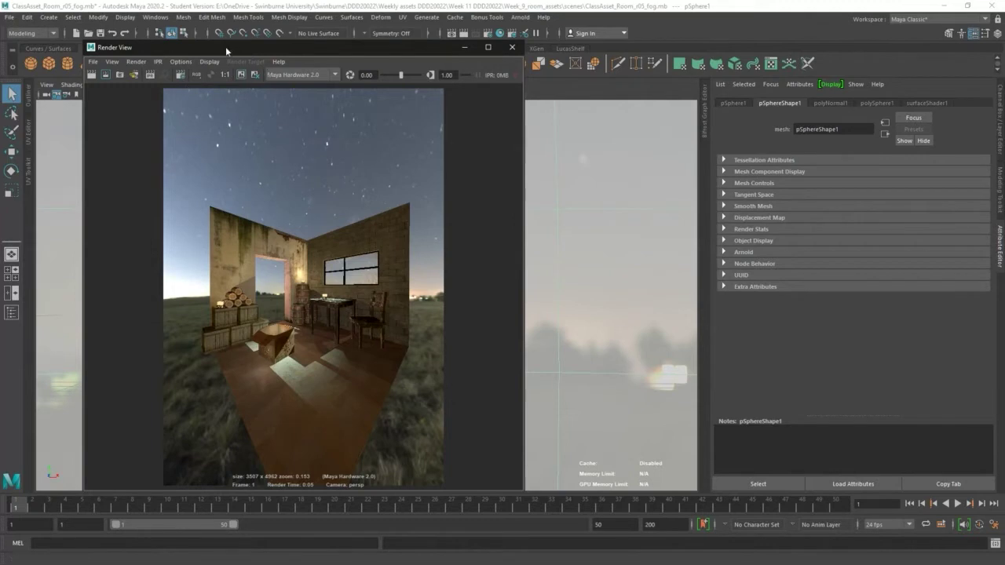
Render the room scene from the persp1 camera with Maya Hardware 2.0.
click(181, 63)
mouse_move(220, 106)
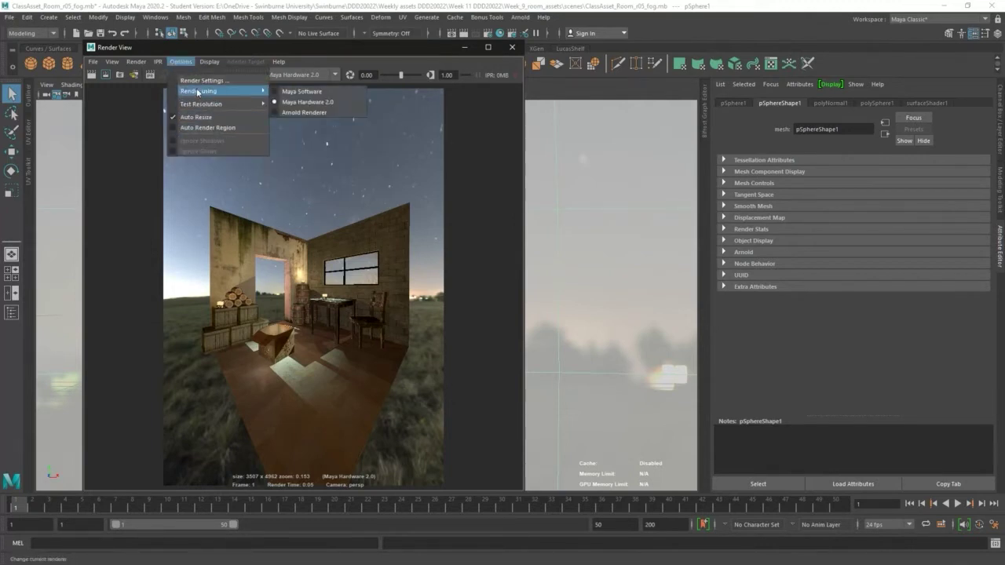
mouse_move(159, 66)
mouse_move(159, 120)
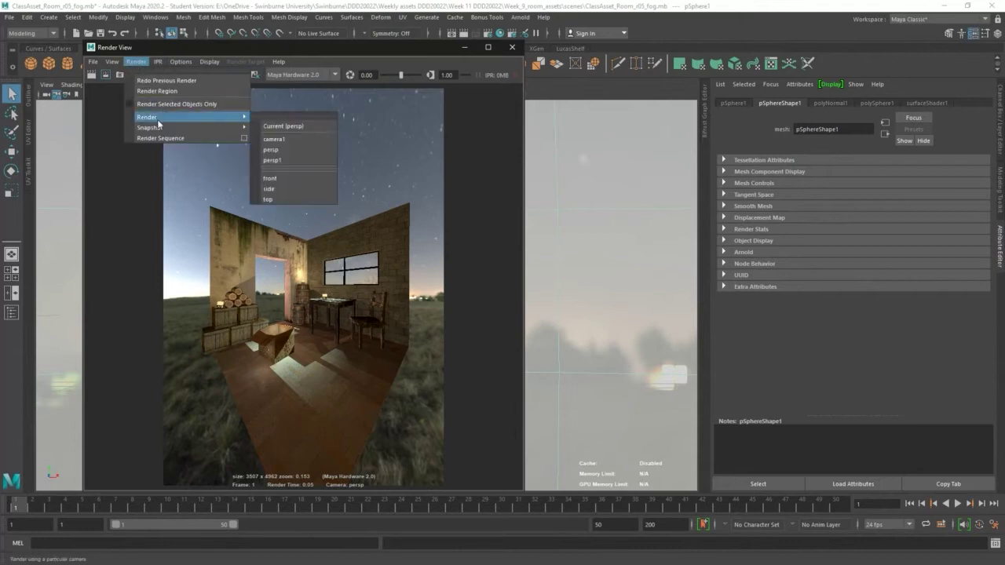
click(290, 160)
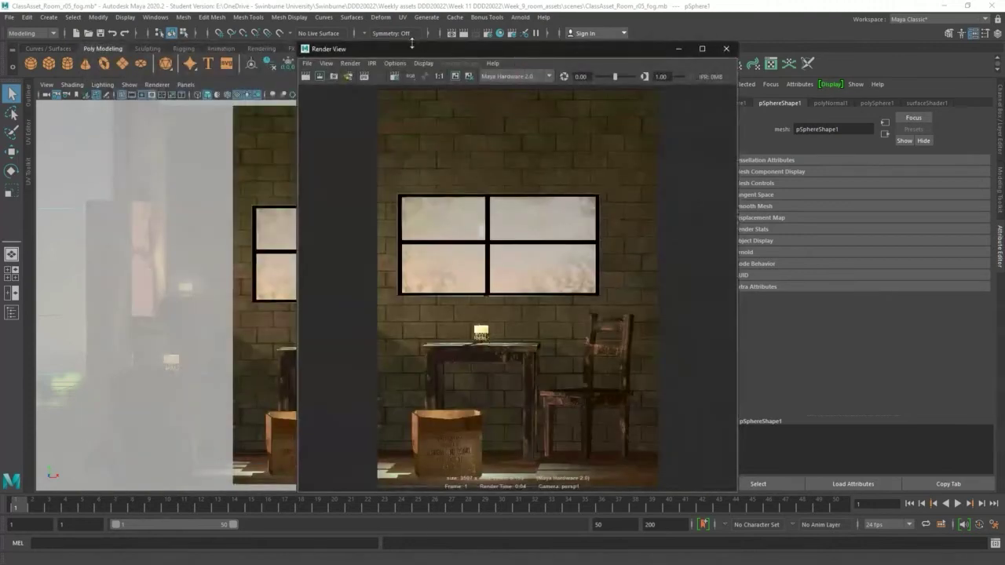
Compare the rendered image with the sRGB gamma view transform switched off and back on.
drag(461, 55, 227, 58)
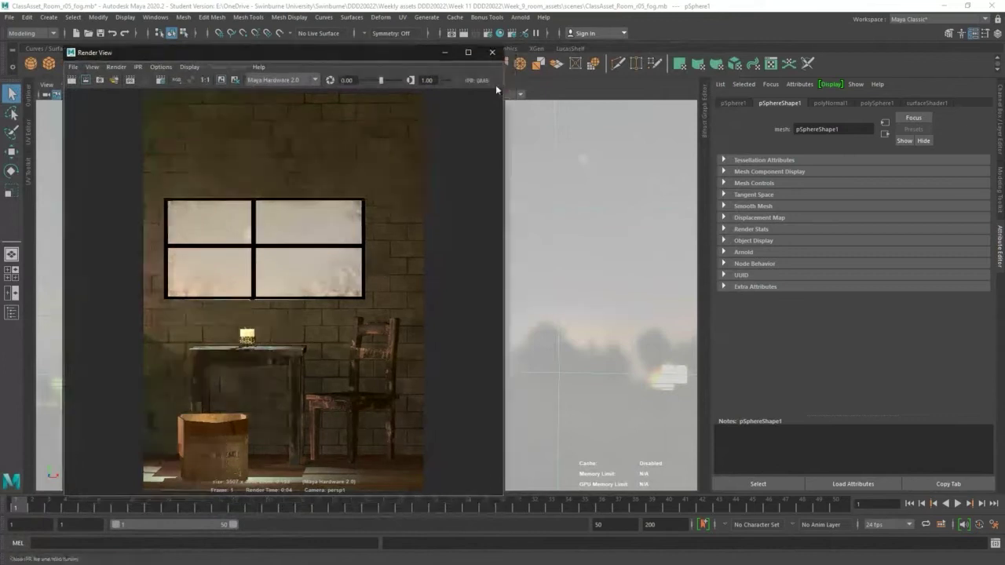
drag(505, 92, 629, 92)
drag(535, 54, 501, 59)
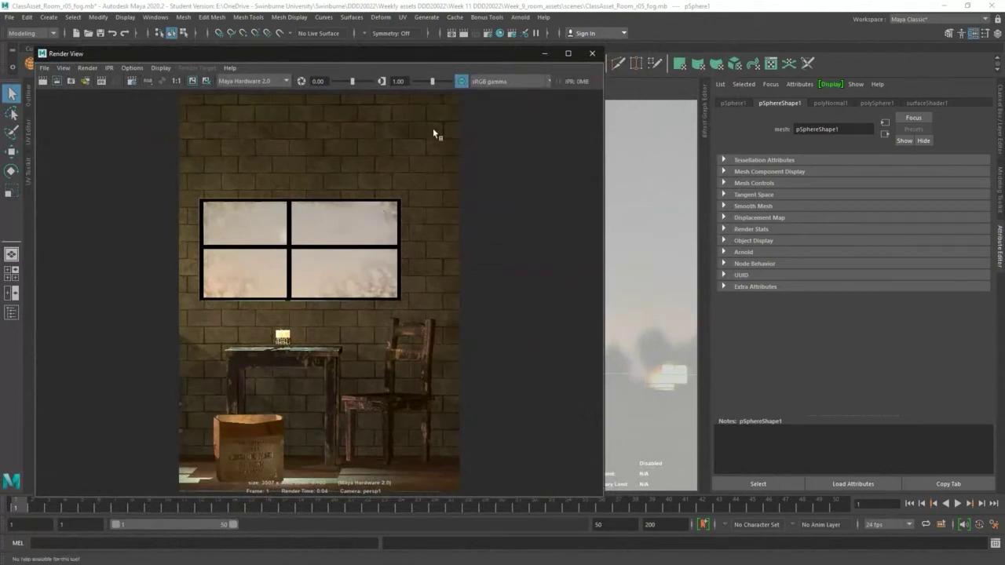
click(460, 86)
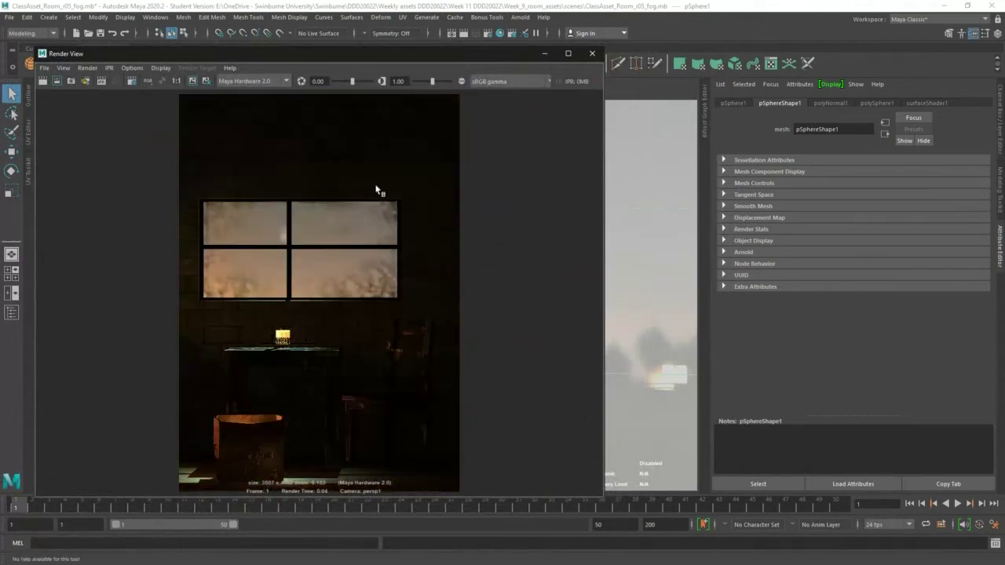
click(461, 82)
drag(604, 150, 485, 150)
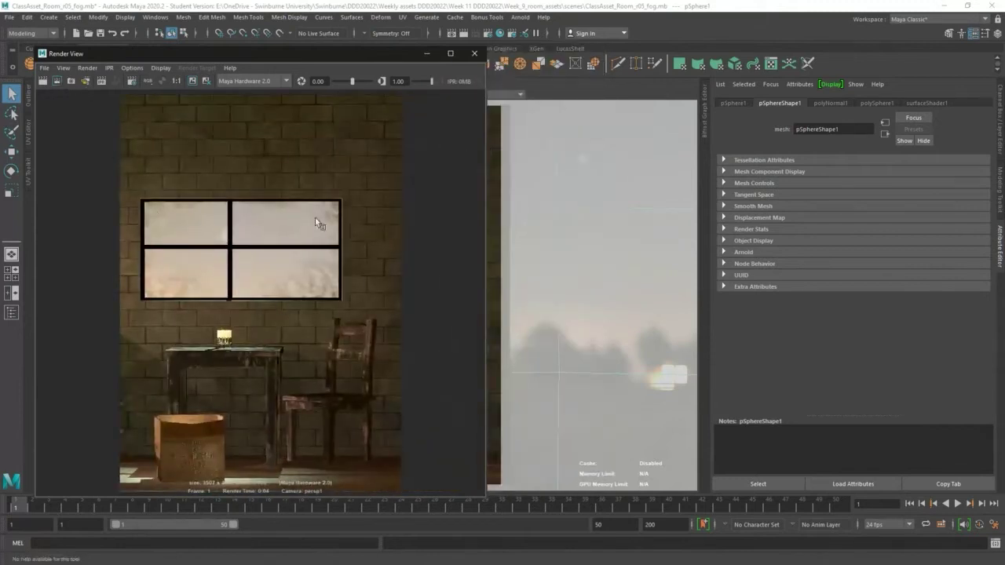
Open the save options for the rendered image to check its save mode against the view transform in Render View.
click(44, 67)
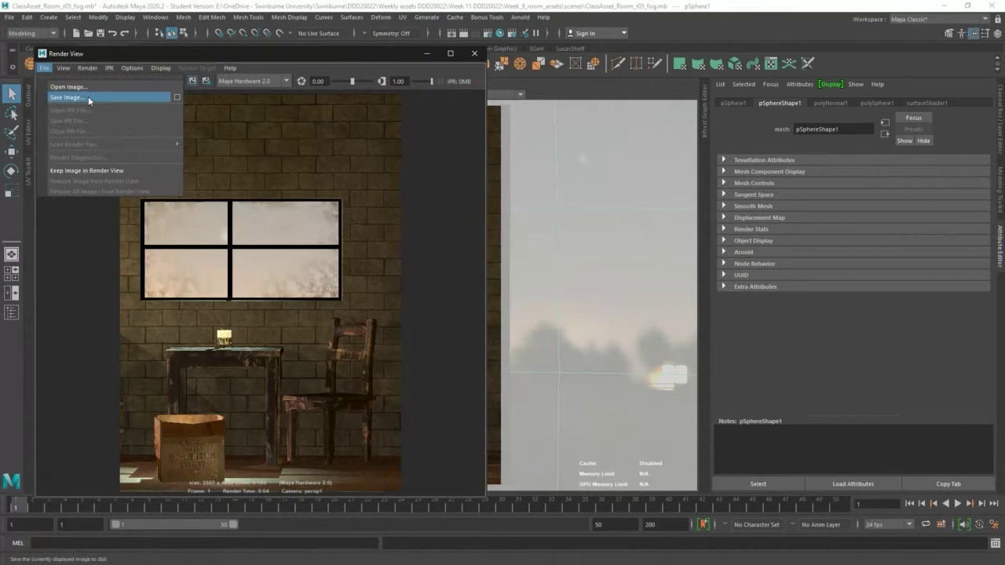
click(177, 96)
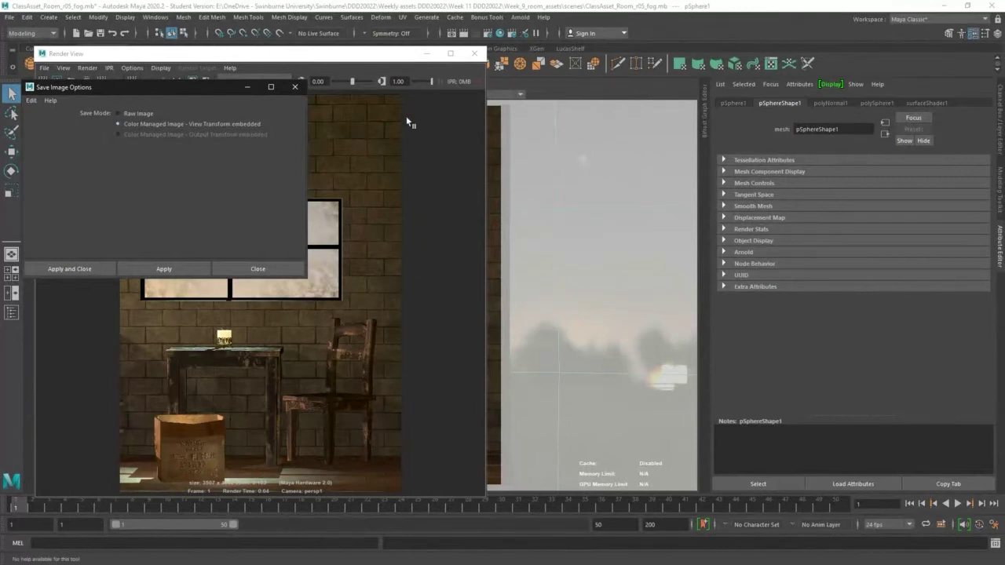
click(441, 133)
drag(487, 115, 620, 115)
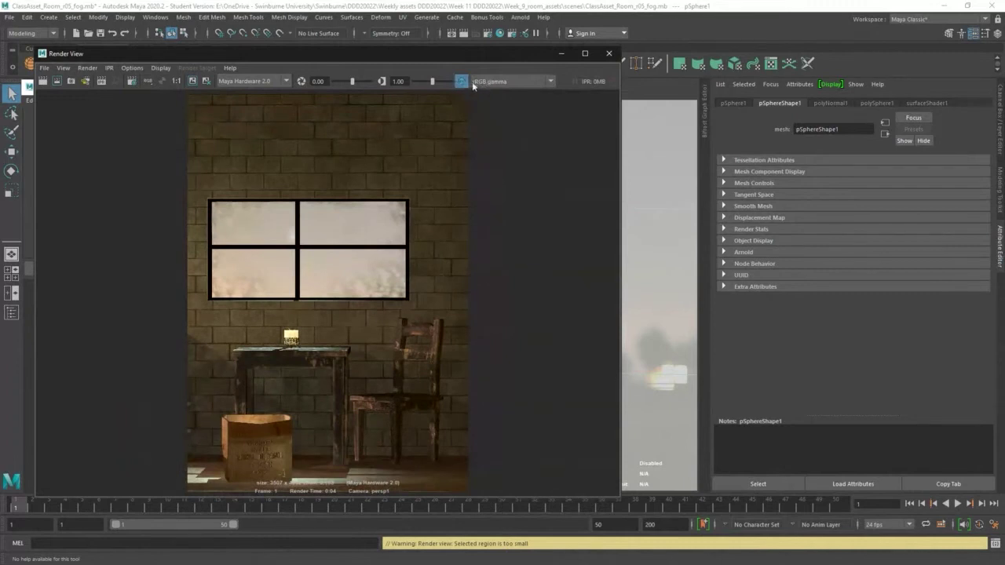
drag(623, 138, 416, 142)
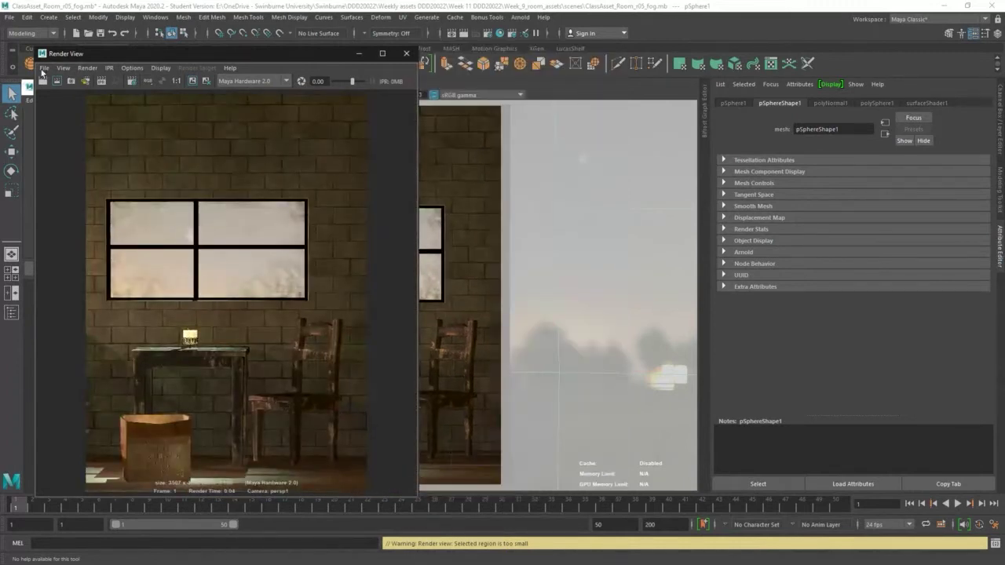
Start saving the rendered image and set its file type to JPEG.
click(43, 67)
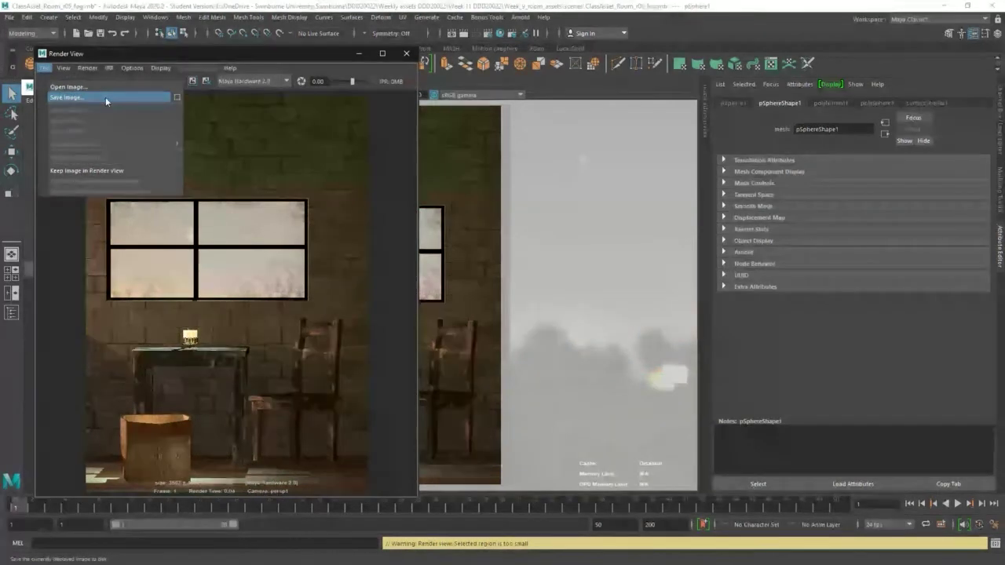
click(105, 96)
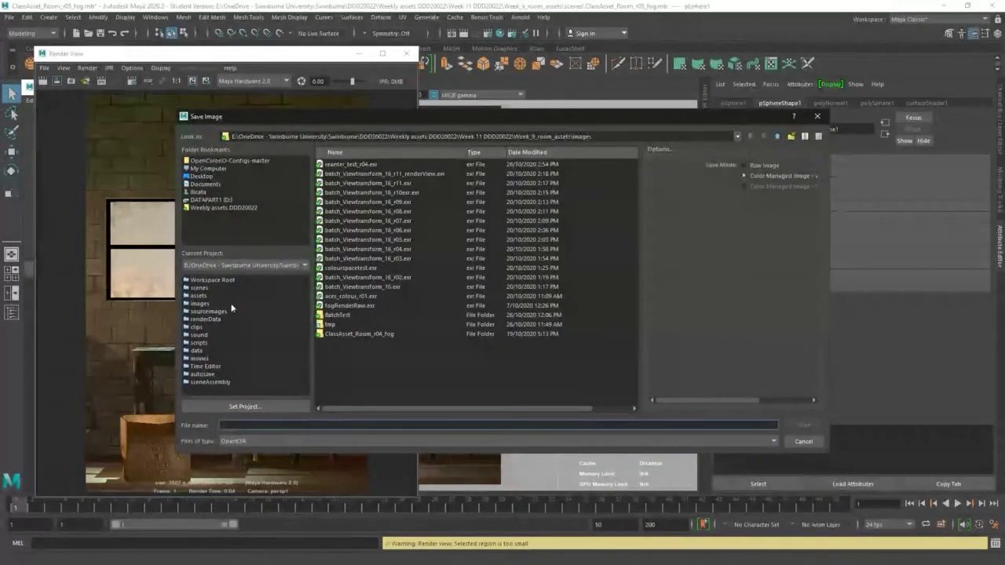
click(245, 442)
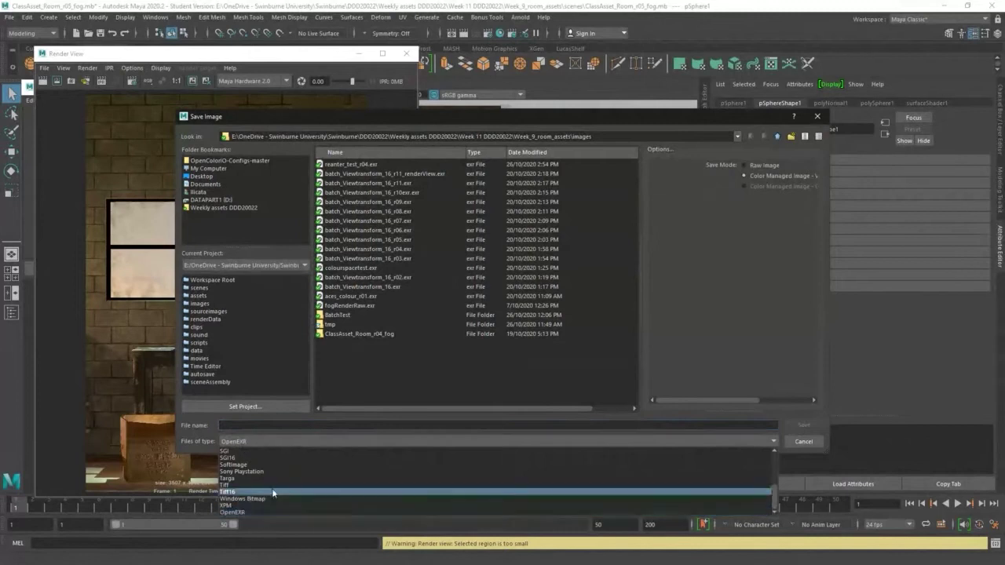
scroll(260, 501, up, 5)
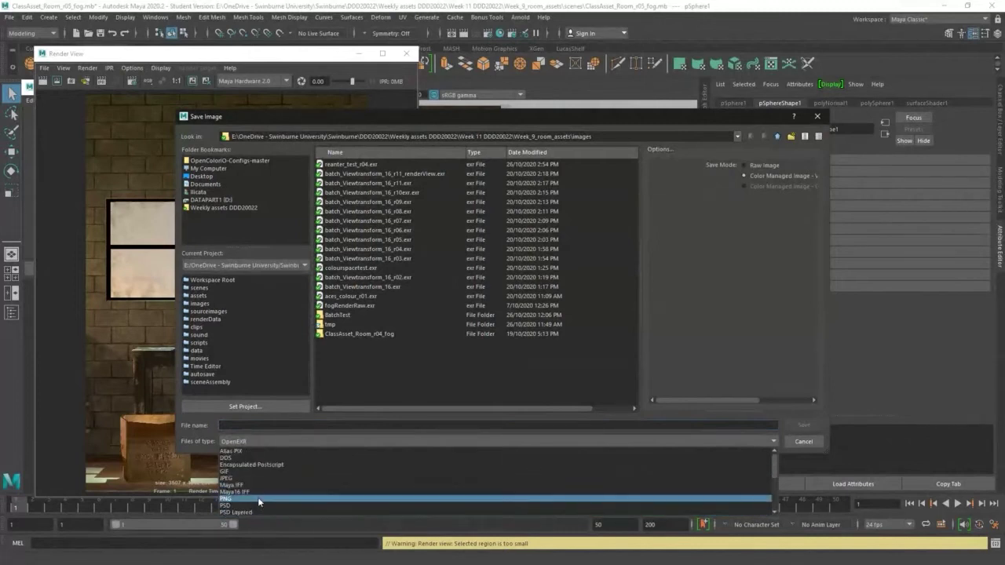
click(254, 478)
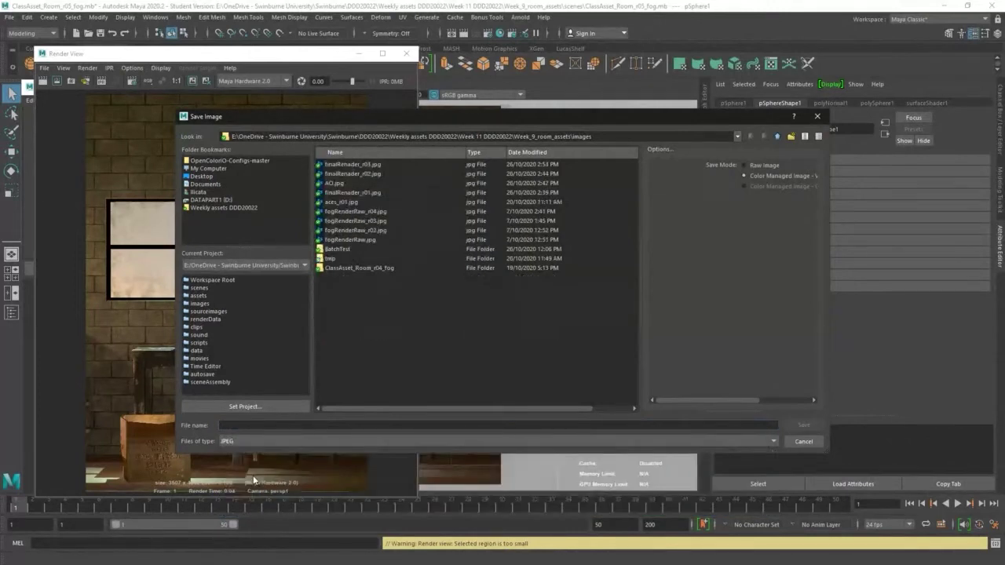
drag(346, 119, 476, 98)
Save the render in the images folder as finalRenader_r04.jpg, basing the name on the finalRenader_r03.jpg file.
click(370, 405)
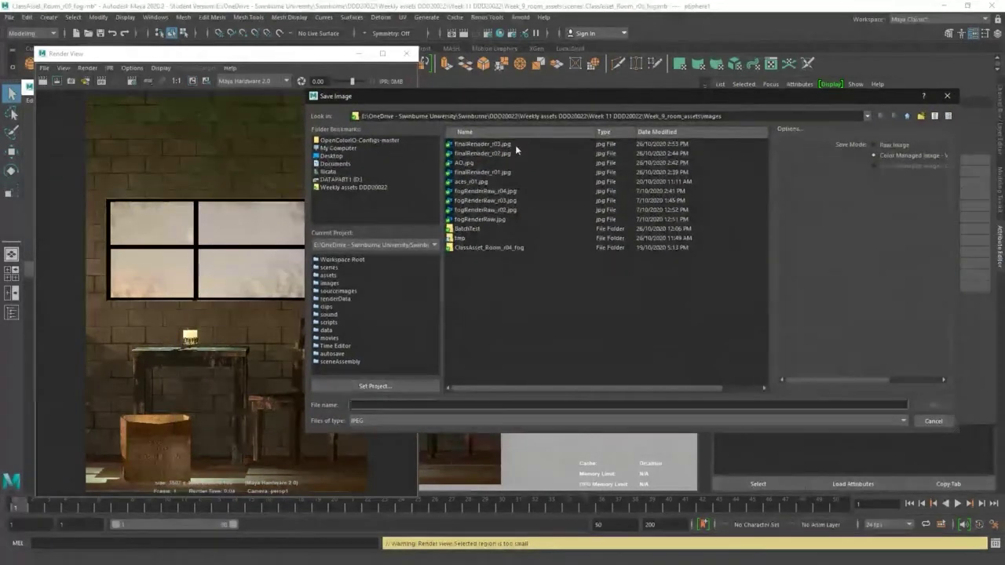
click(515, 144)
click(385, 404)
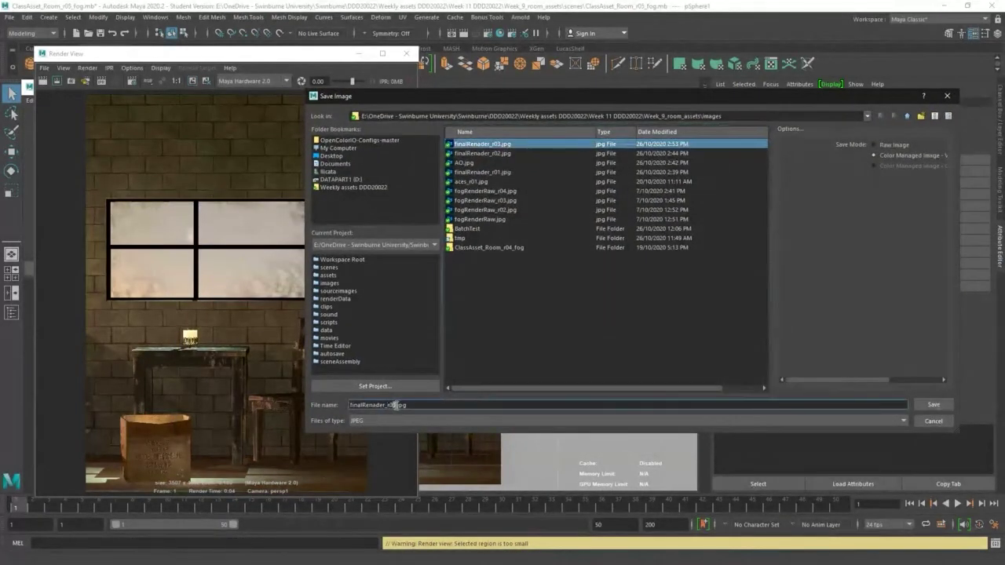
key(shift+Right)
text(4)
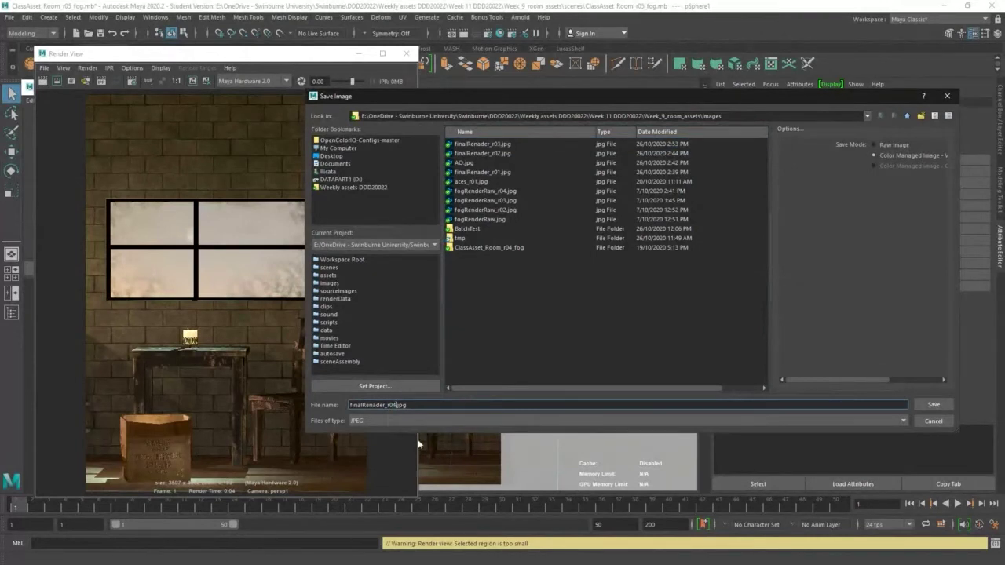
click(933, 406)
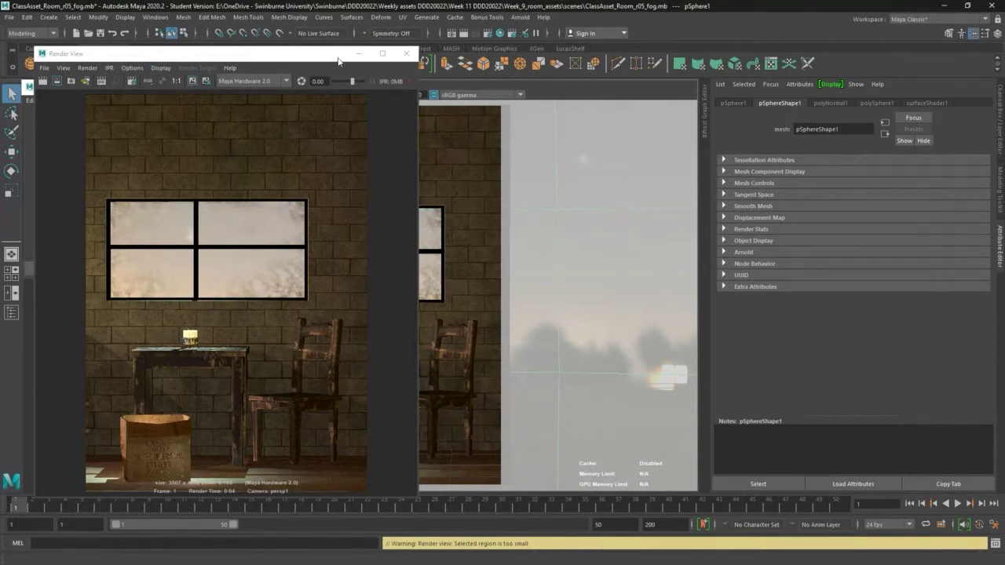
Close the Render View and the Save Image Options windows.
drag(338, 61, 340, 58)
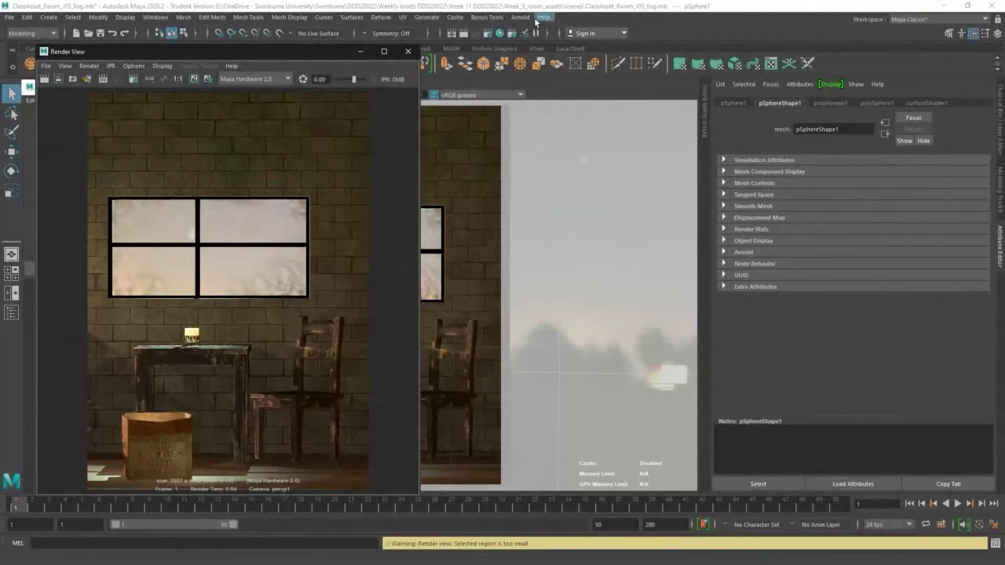
click(521, 17)
click(340, 52)
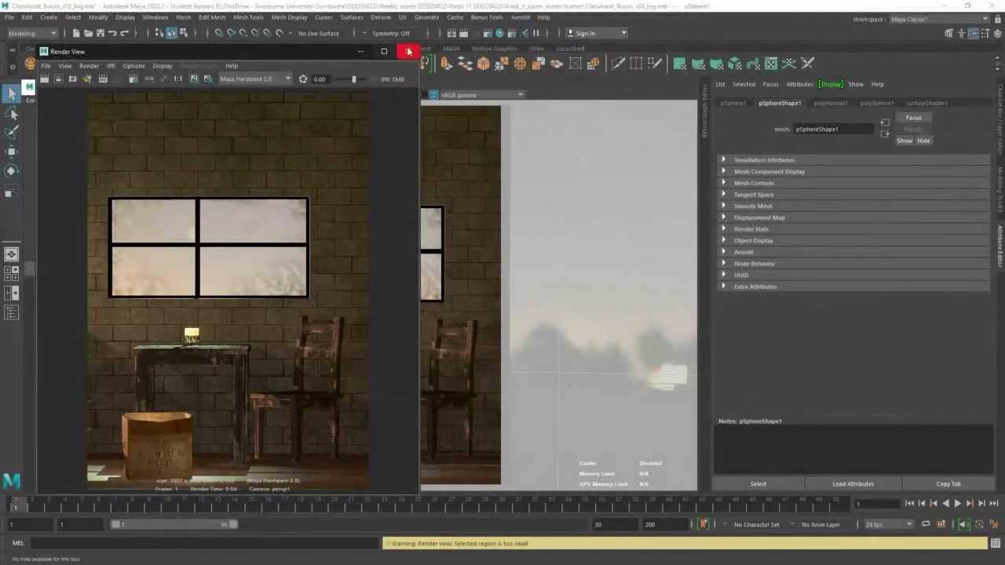
click(409, 51)
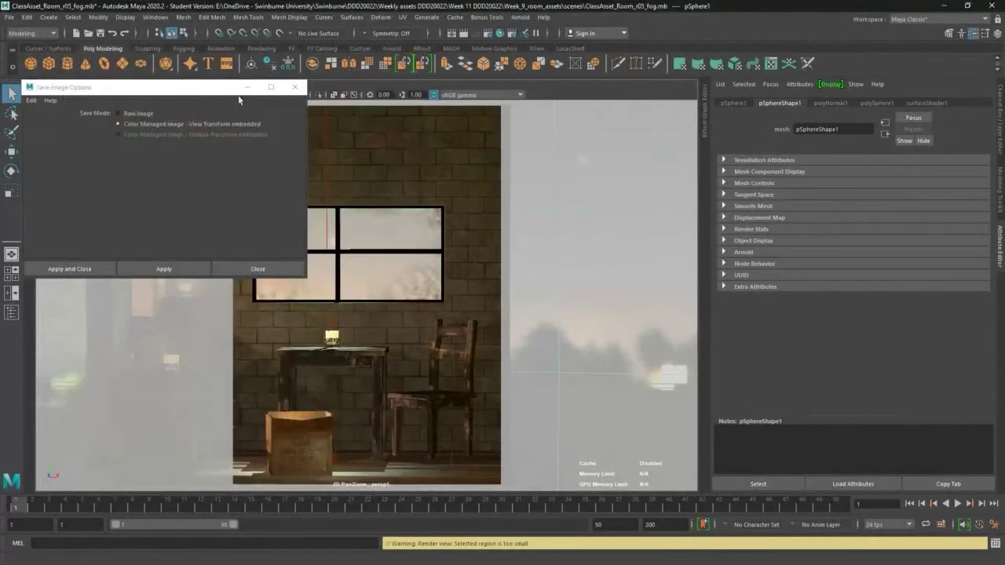
click(255, 268)
Open the Arnold RenderView and reduce it to a smaller window over the viewport.
click(521, 17)
mouse_move(556, 62)
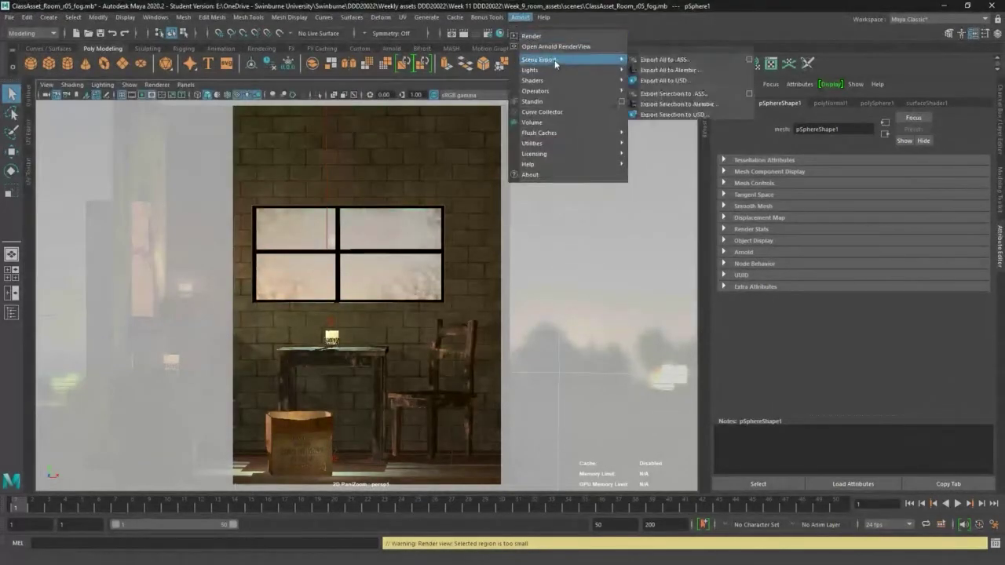
click(585, 47)
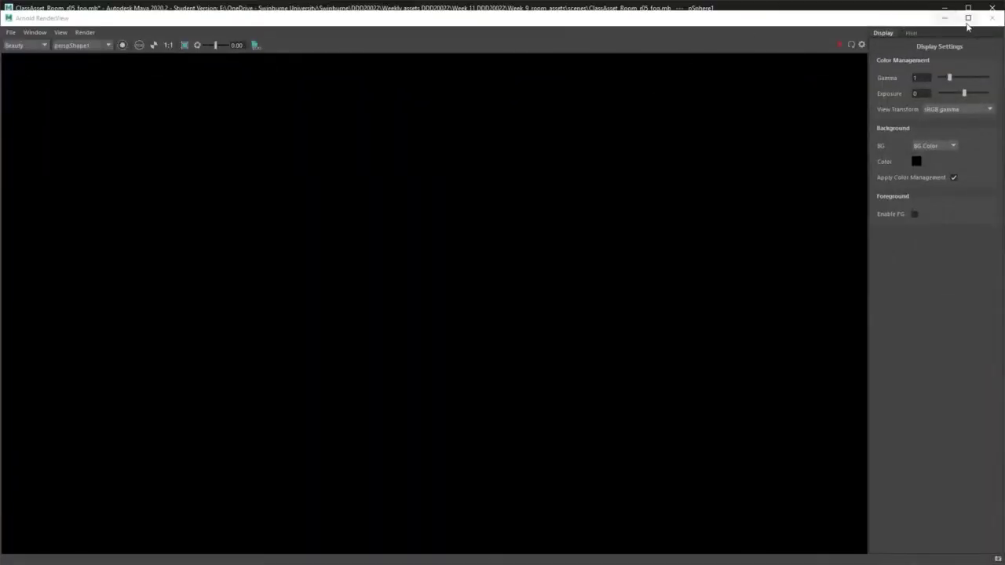
drag(602, 18, 372, 25)
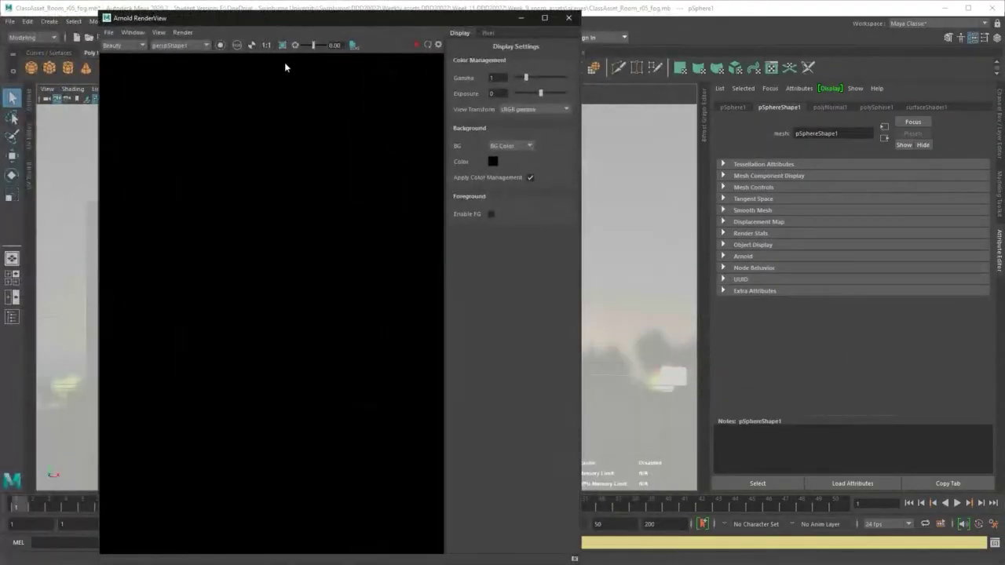
Set the Arnold debug shading to Occlusion and start rendering the persp1 view in a widened window.
click(179, 32)
mouse_move(259, 157)
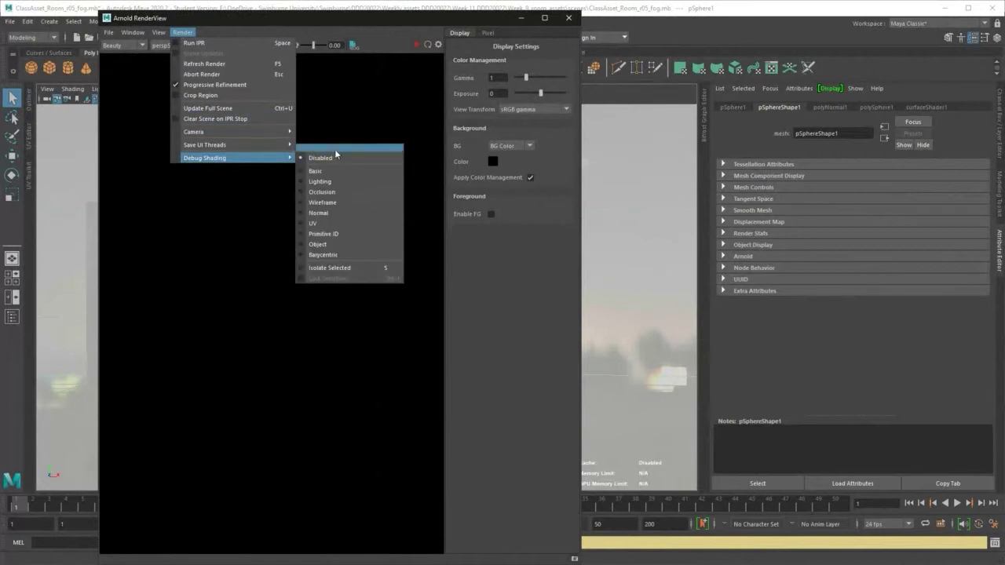
click(342, 193)
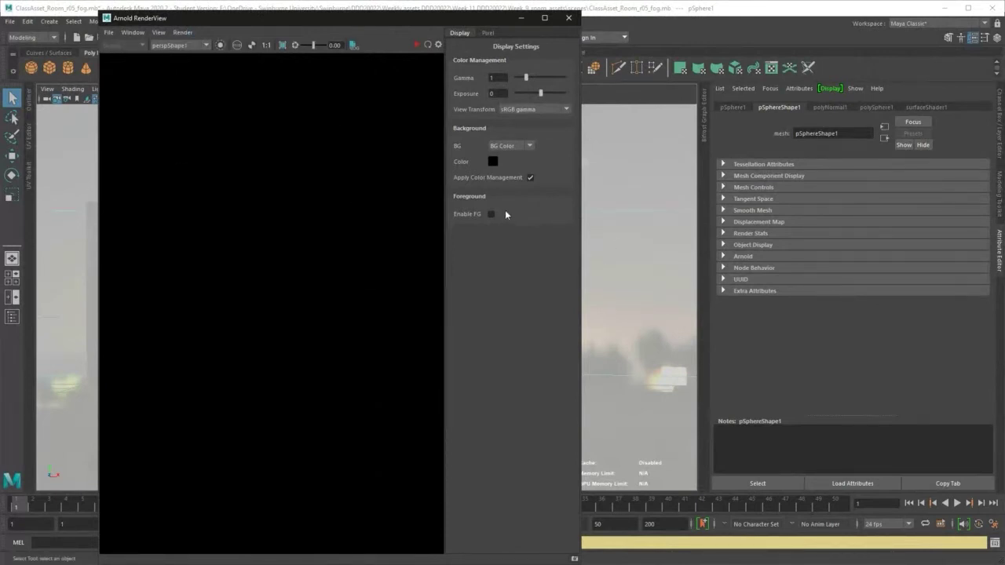
drag(579, 209, 751, 215)
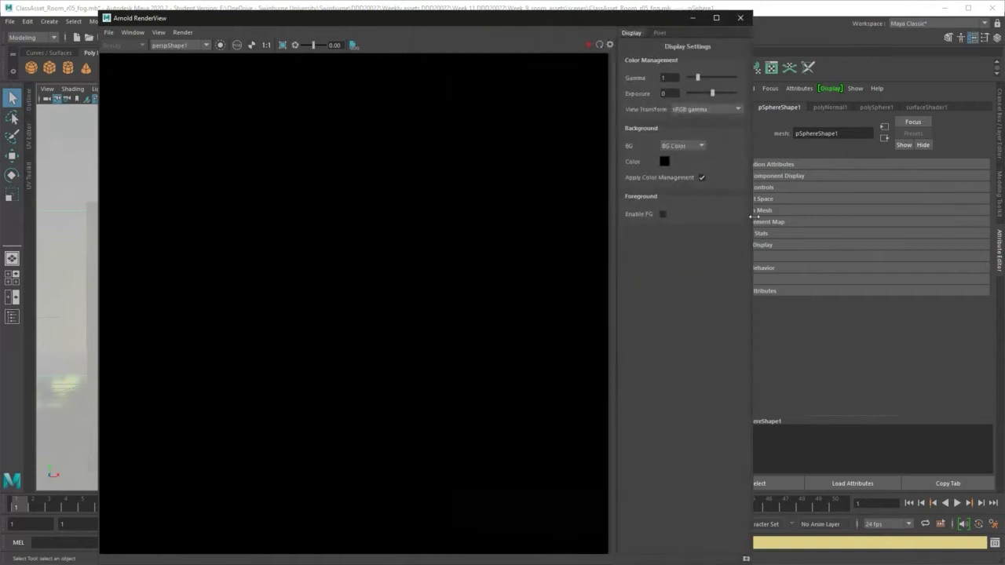
click(588, 44)
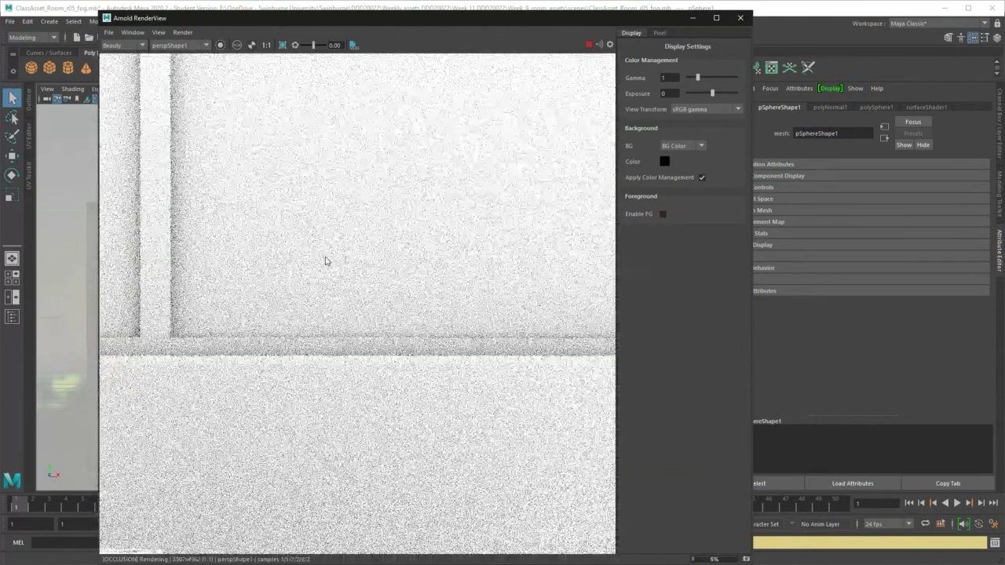
scroll(326, 261, down, 3)
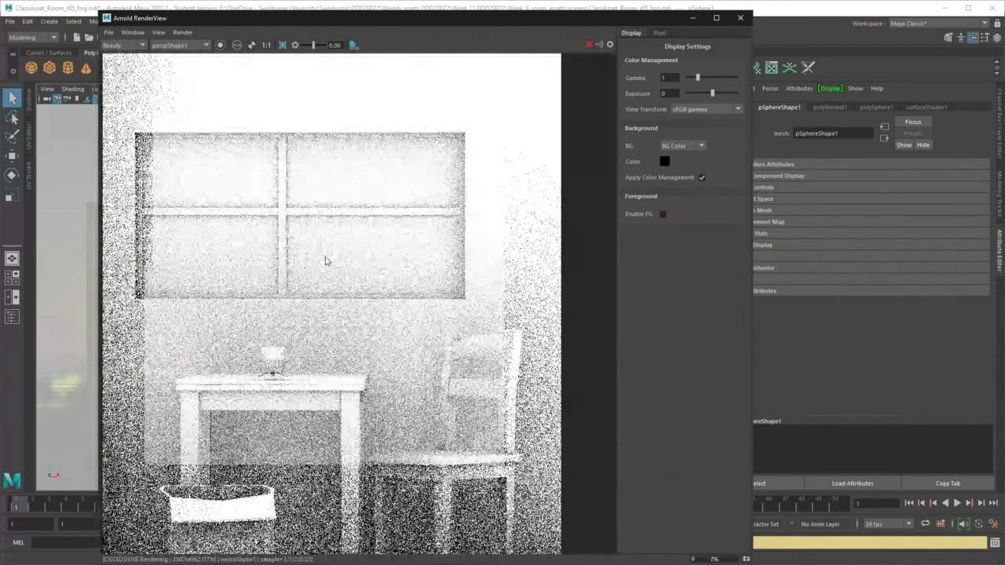
scroll(252, 357, up, 2)
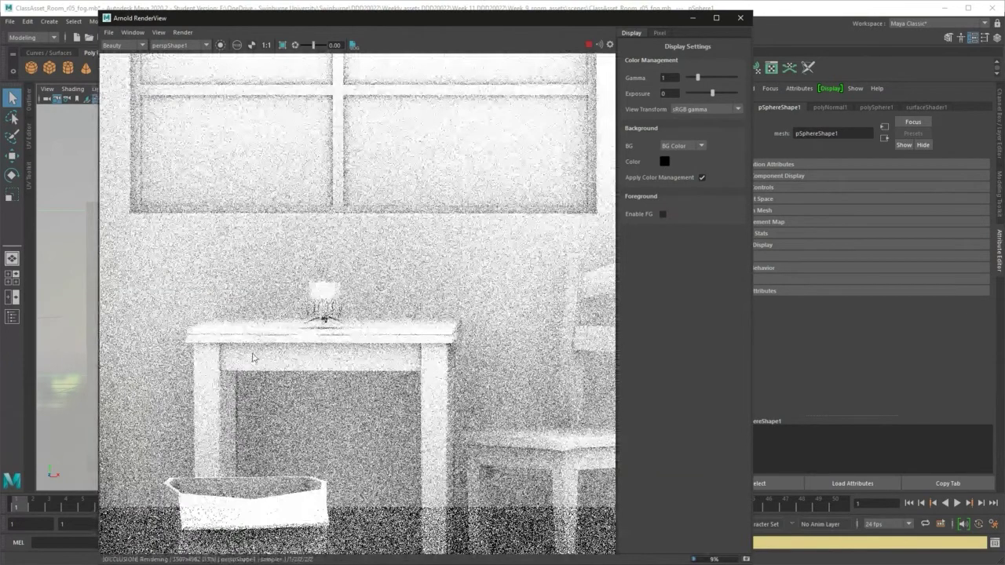
Minimise the Arnold RenderView after checking the candle's feet, and switch the viewport to the persp camera.
scroll(252, 357, up, 3)
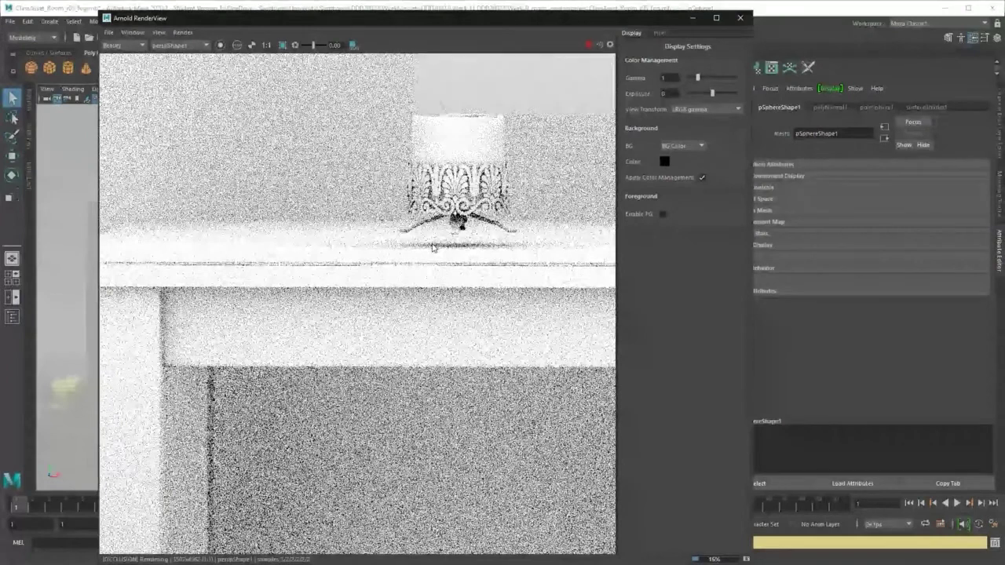
click(694, 22)
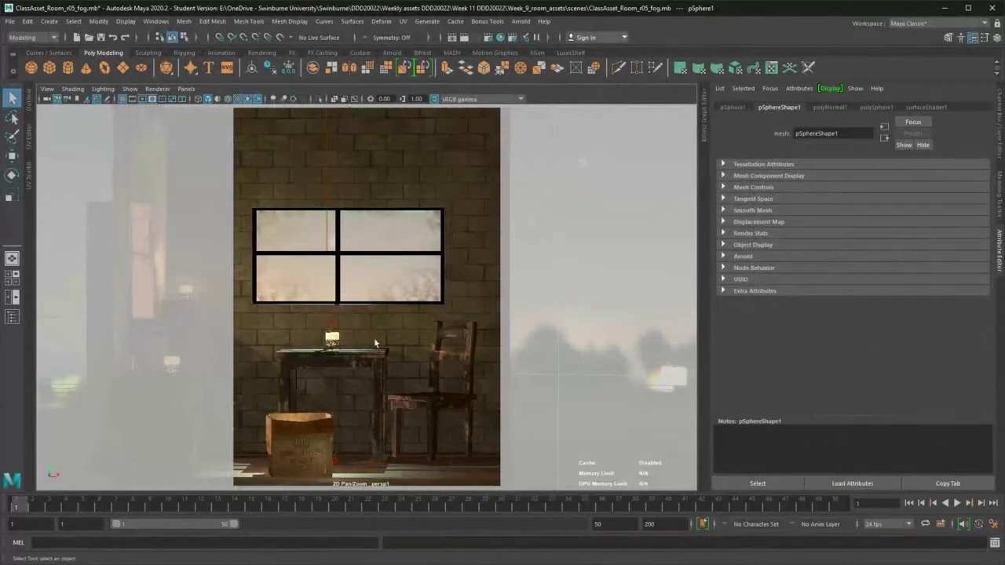
click(186, 88)
mouse_move(203, 99)
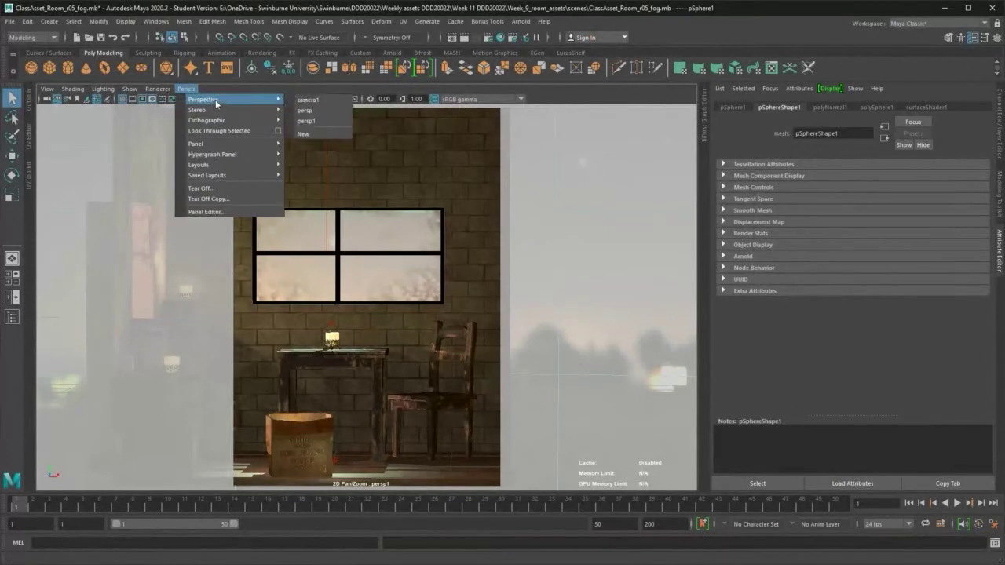
click(317, 110)
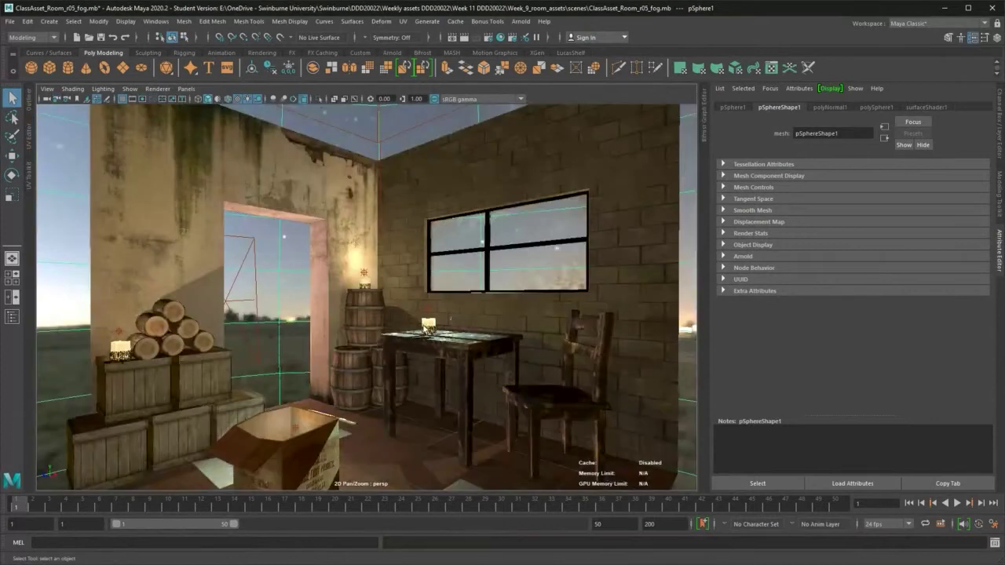
Select the base of the candle on the table, show the Outliner and frame the candle in the viewport.
click(428, 328)
click(15, 319)
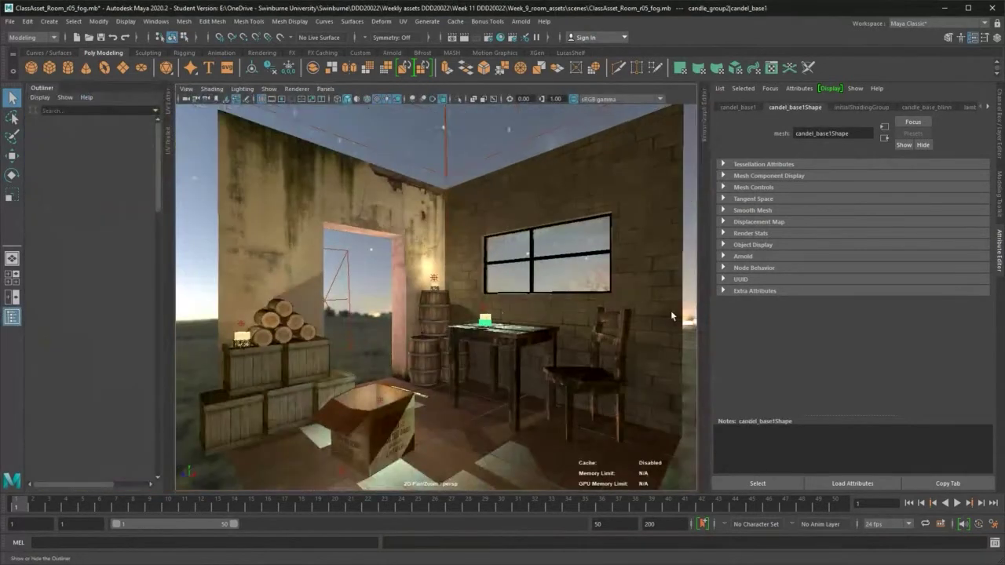
key(f)
mouse_move(466, 341)
alt+mouse_down()
mouse_move(576, 320)
mouse_move(461, 351)
alt+mouse_up()
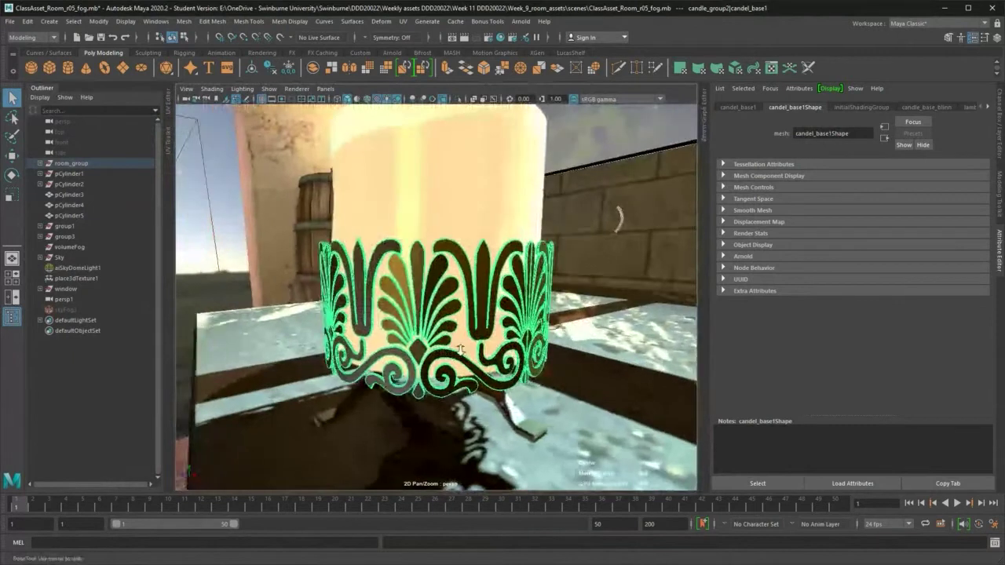
scroll(461, 351, down, 5)
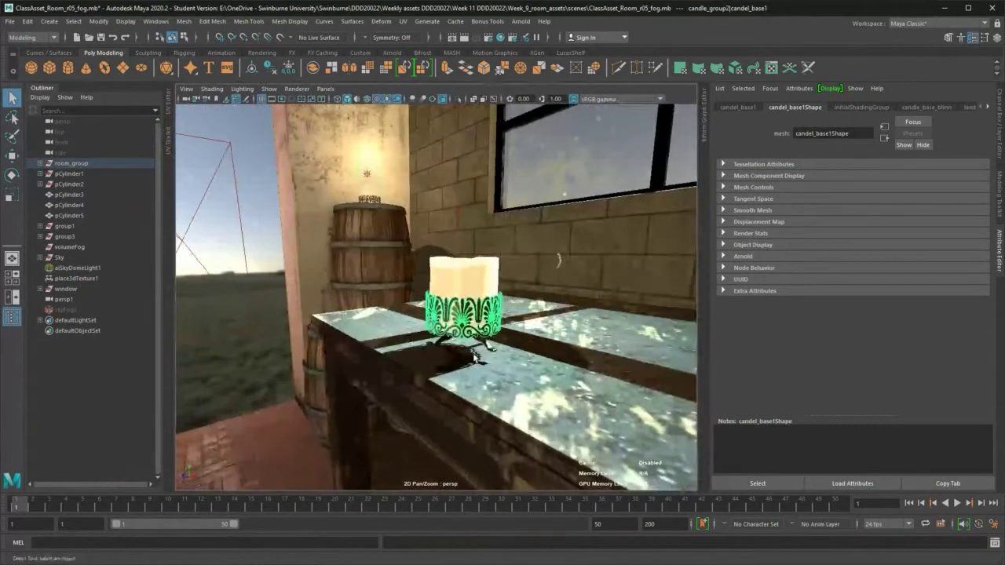
Select the candle's whole group and lower it toward the tabletop, to a Translate Y of about 0.896.
key(Up)
click(12, 157)
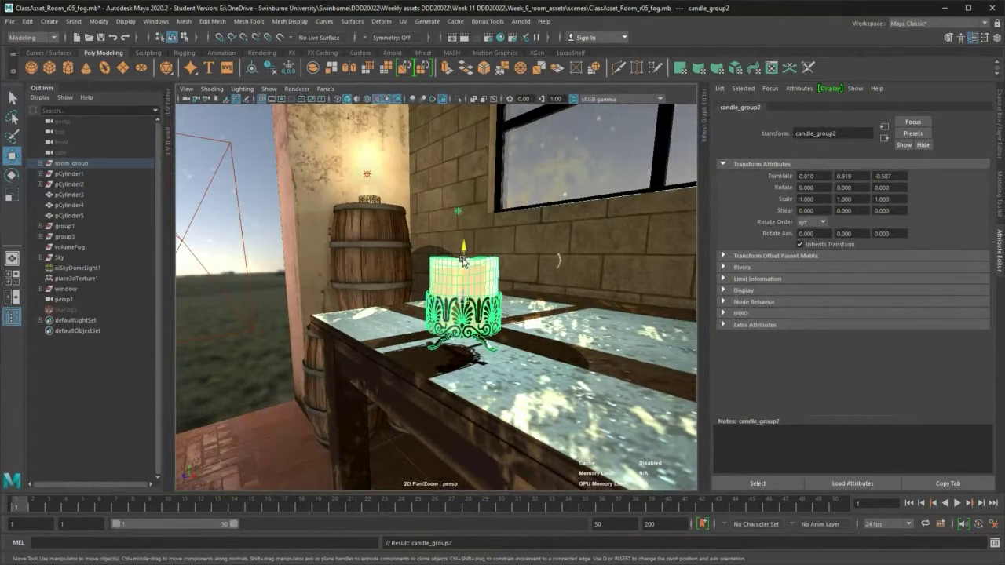
drag(463, 262, 463, 256)
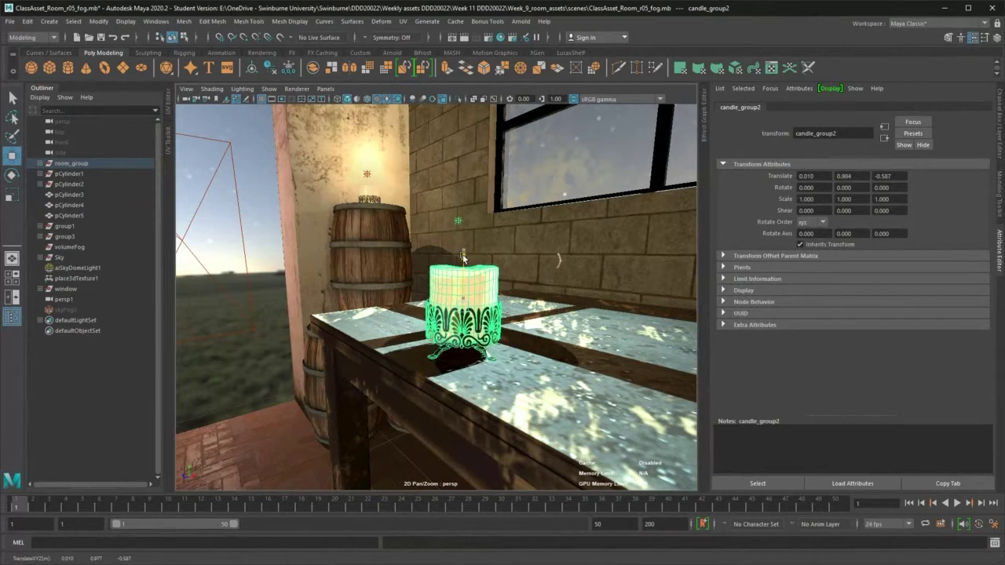
mouse_move(463, 262)
mouse_down()
mouse_move(456, 273)
mouse_move(463, 267)
mouse_up()
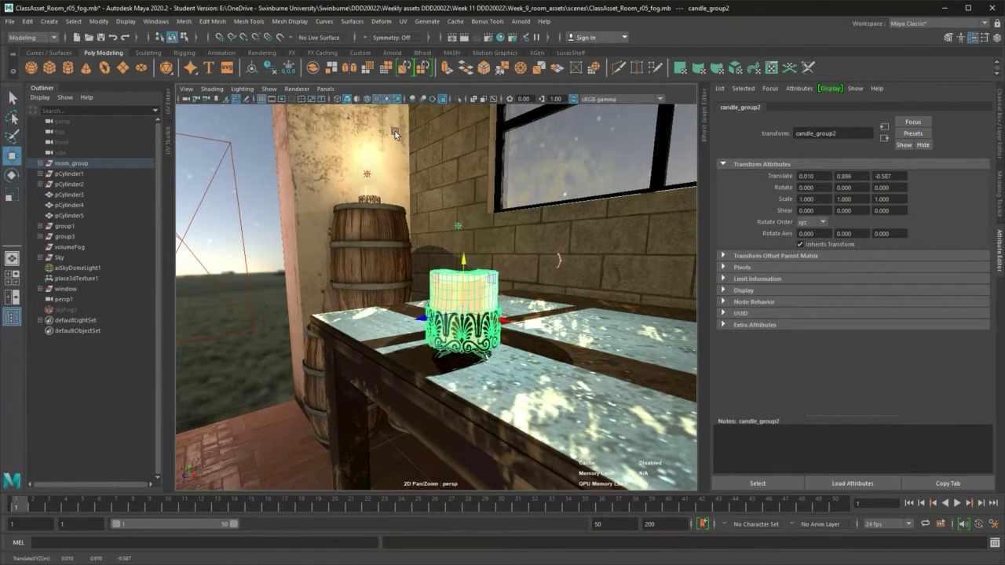
Turn off the viewport shadows and display the scene with the default material.
click(397, 99)
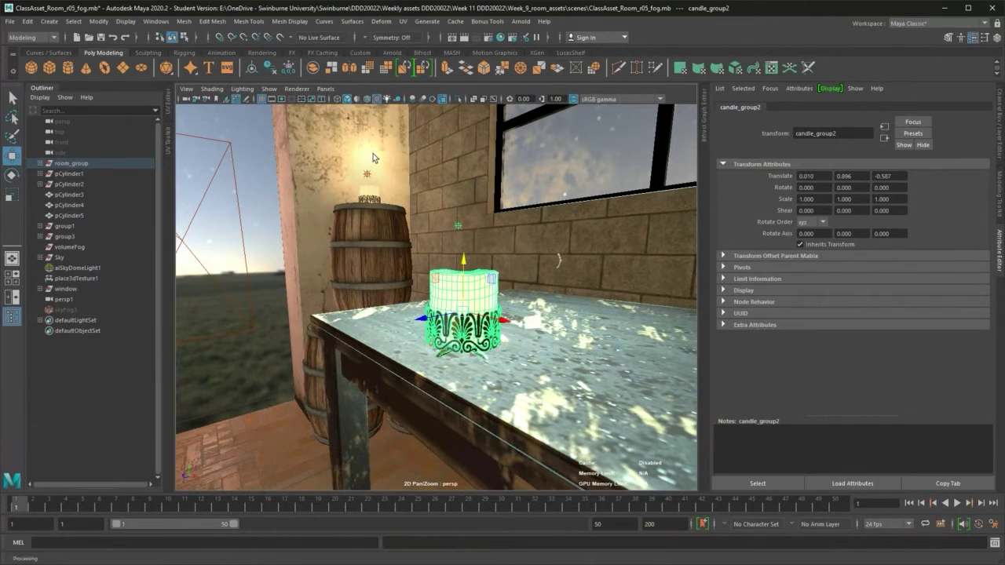
click(357, 99)
click(359, 101)
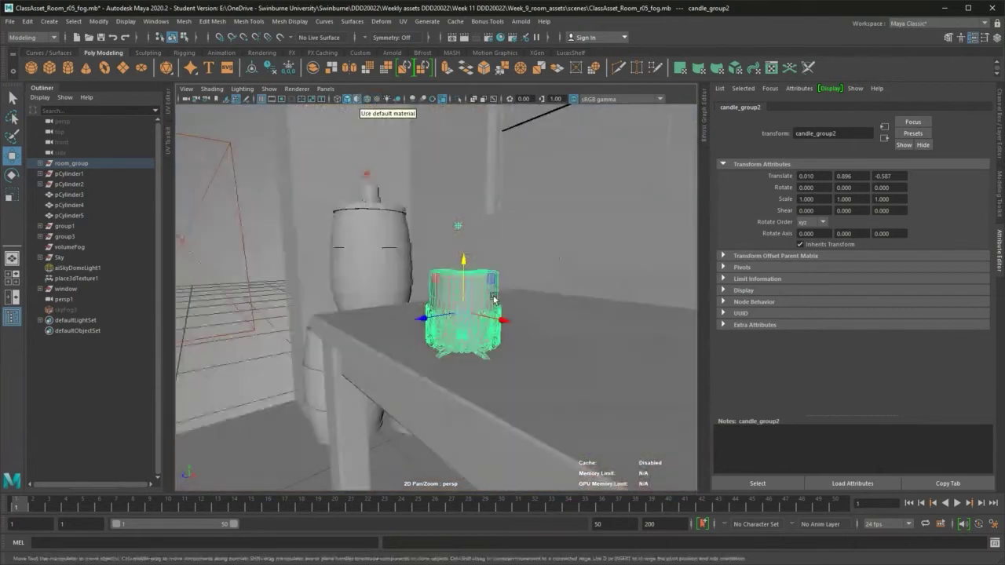
Raise the candle group slightly so its feet rest on the tabletop, to a Translate Y of about 0.902.
scroll(475, 330, up, 5)
mouse_move(475, 329)
alt+mouse_down()
mouse_move(428, 320)
mouse_move(480, 338)
alt+mouse_up()
scroll(444, 324, up, 3)
scroll(478, 341, down, 6)
drag(469, 264, 469, 259)
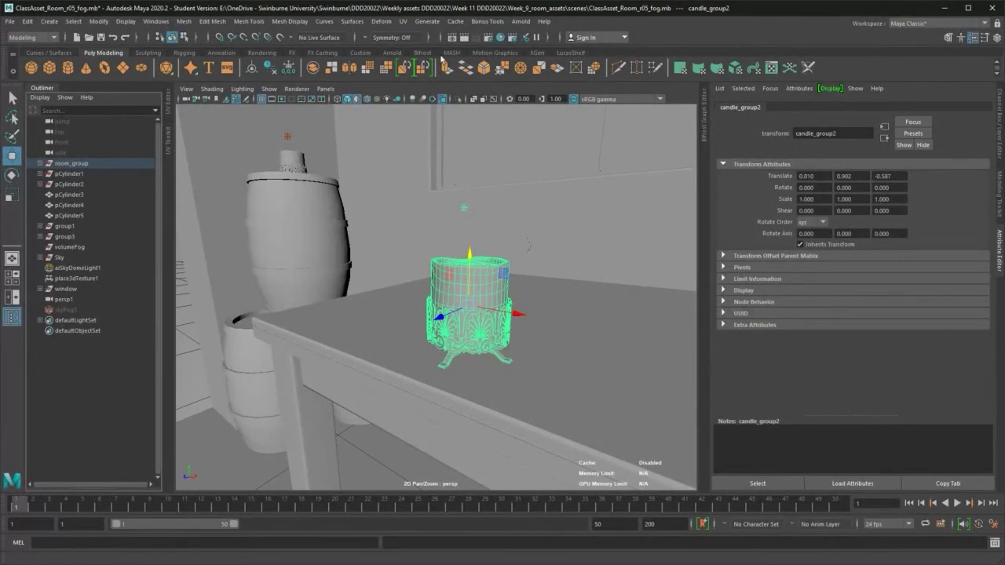
Render the persp1 view again with Maya Hardware 2.0 and save it over finalRenader_r04.jpg in the images folder.
click(452, 38)
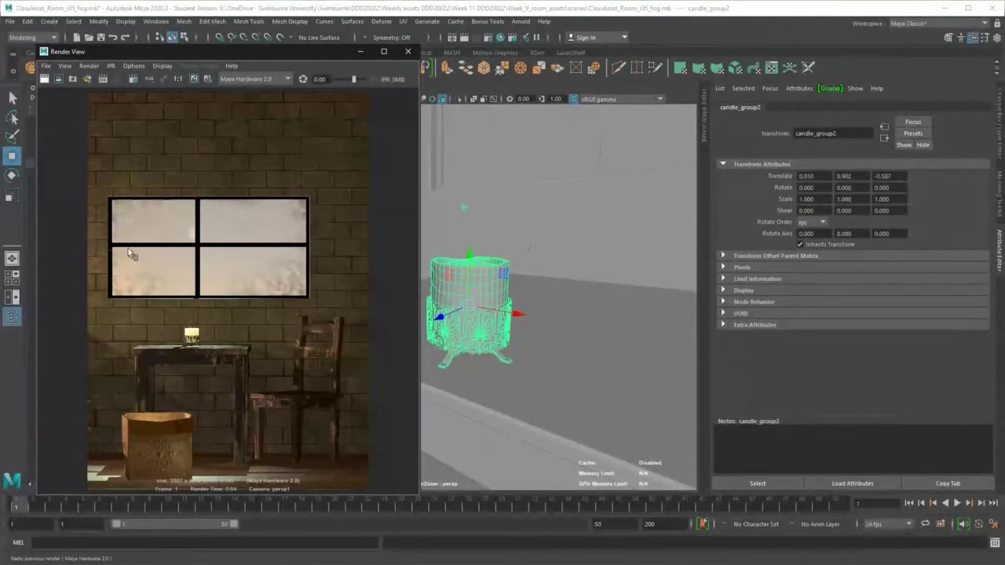
click(46, 80)
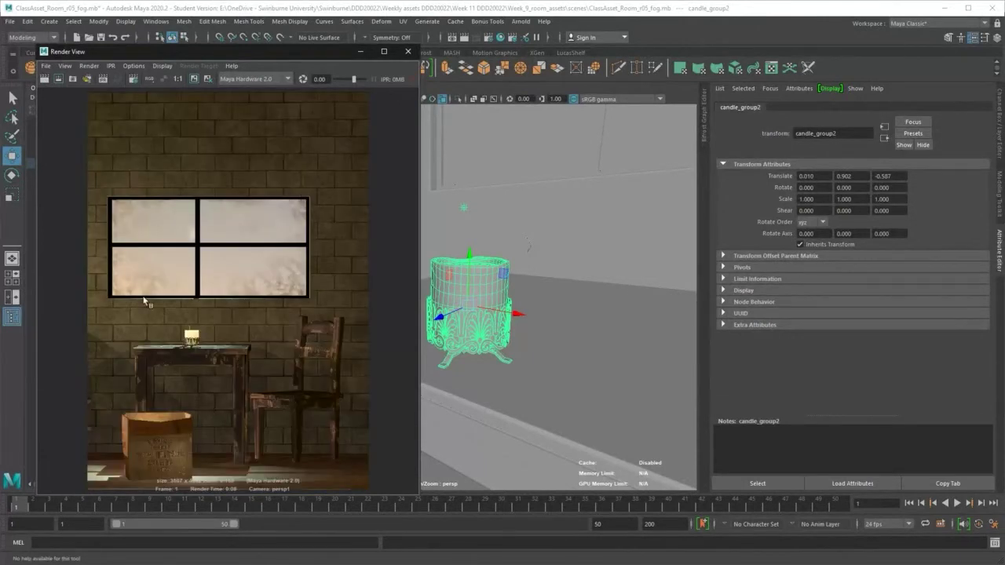
click(46, 66)
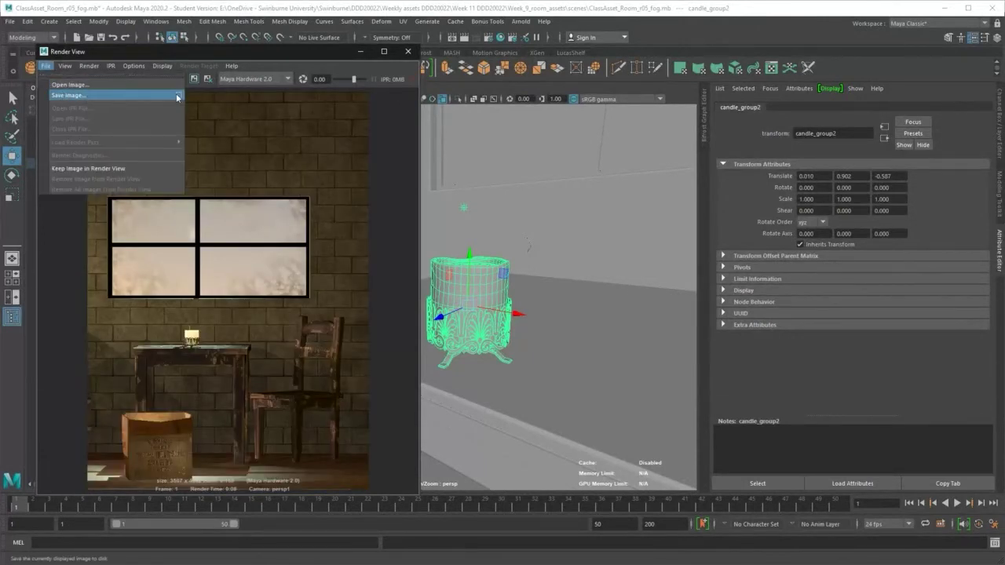
click(96, 95)
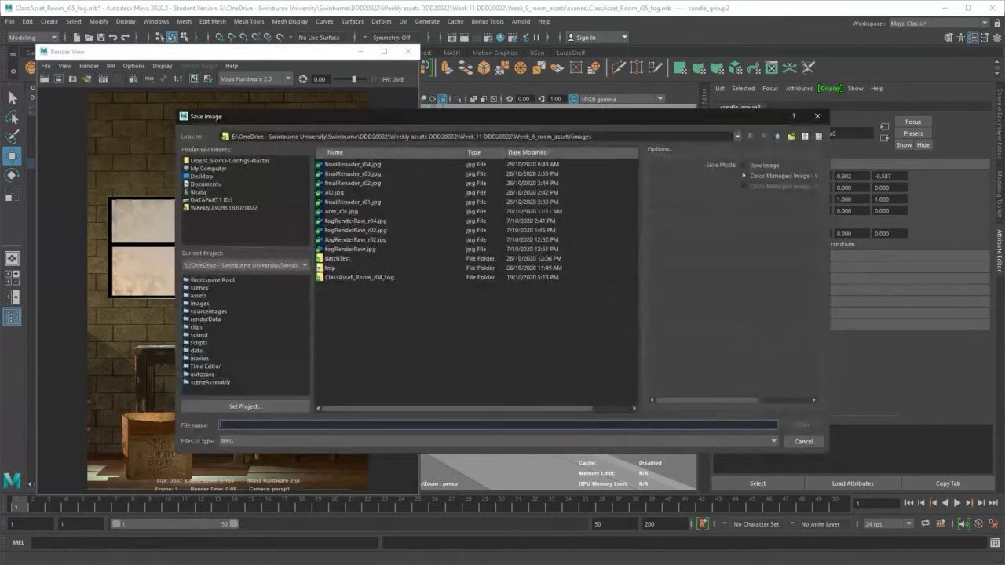
drag(681, 121, 546, 139)
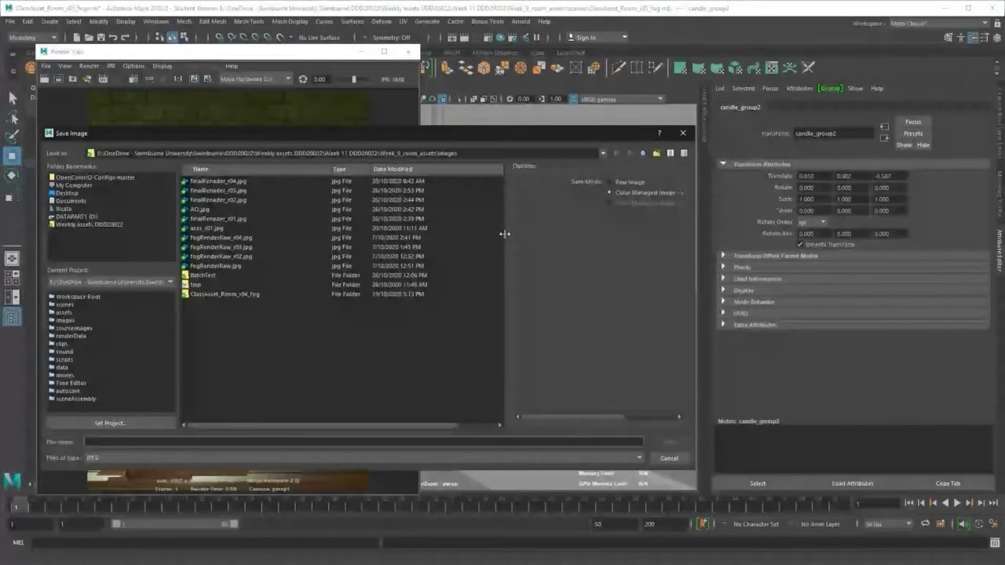
drag(504, 233, 355, 233)
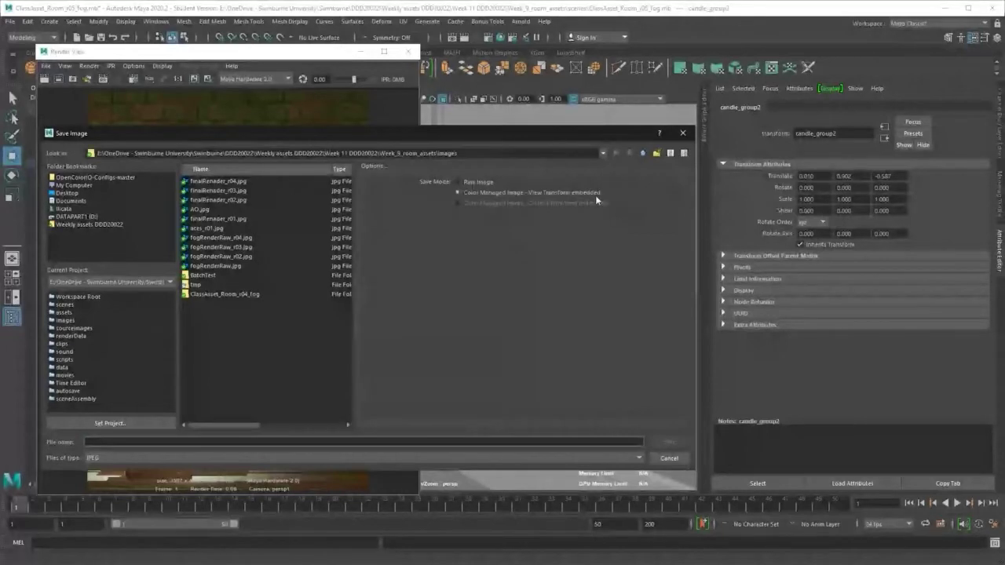
click(218, 180)
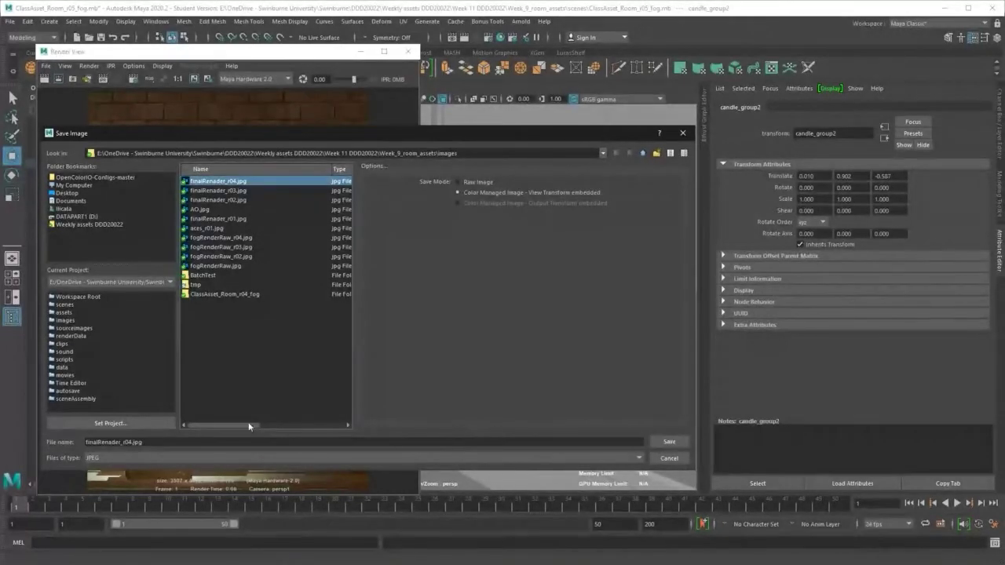
click(668, 442)
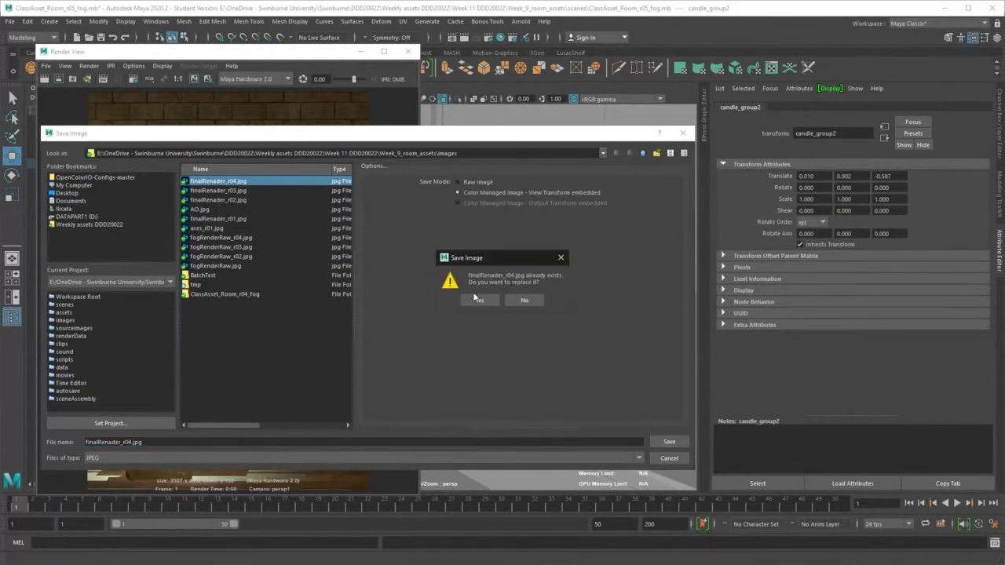
click(479, 300)
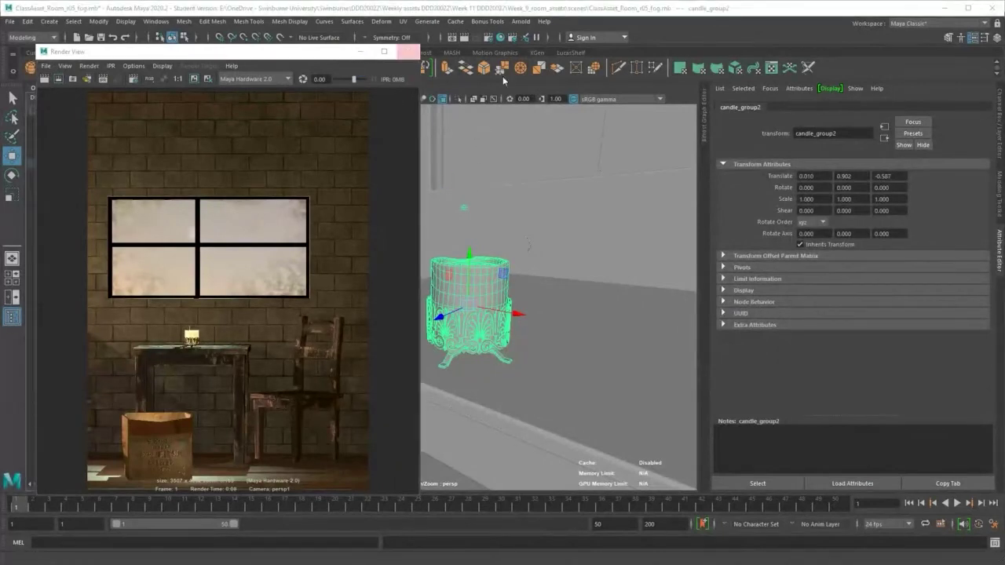
Close the Render View and reopen the Arnold RenderView to update the persp1 occlusion render.
key(ctrl+z)
click(521, 22)
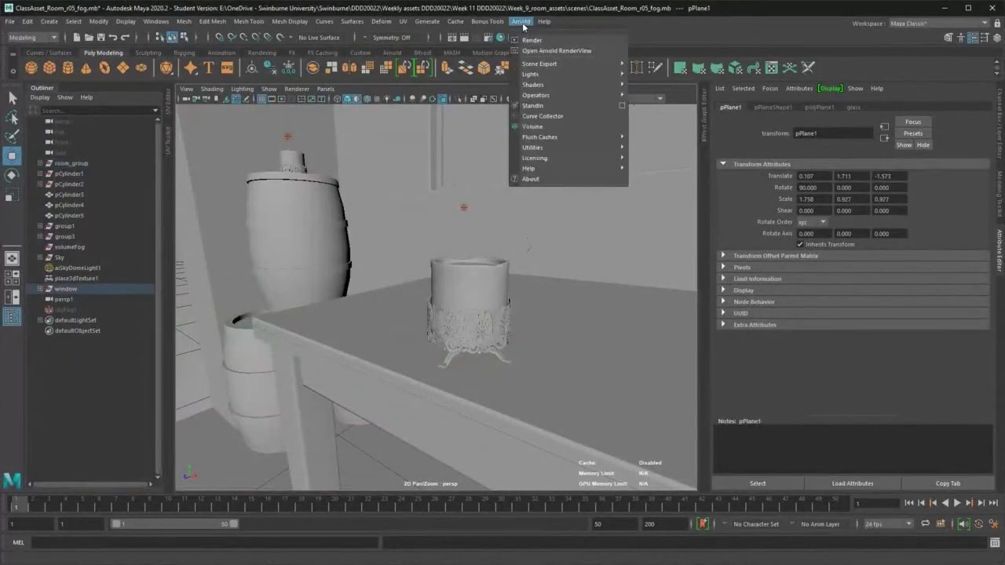
click(557, 50)
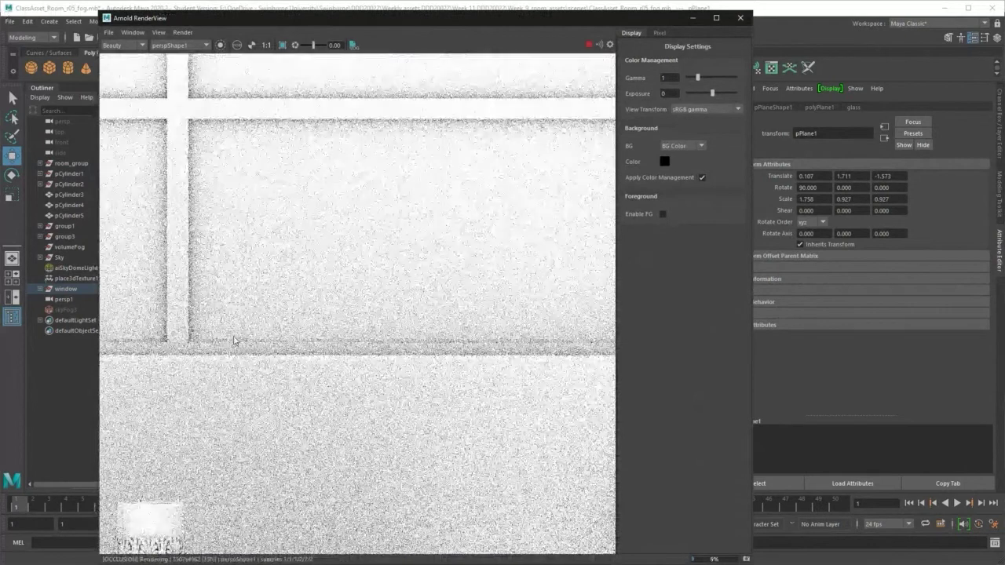
Examine the occlusion render close up, checking the candle's contact with the table and the shading around the table and box.
scroll(259, 329, down, 5)
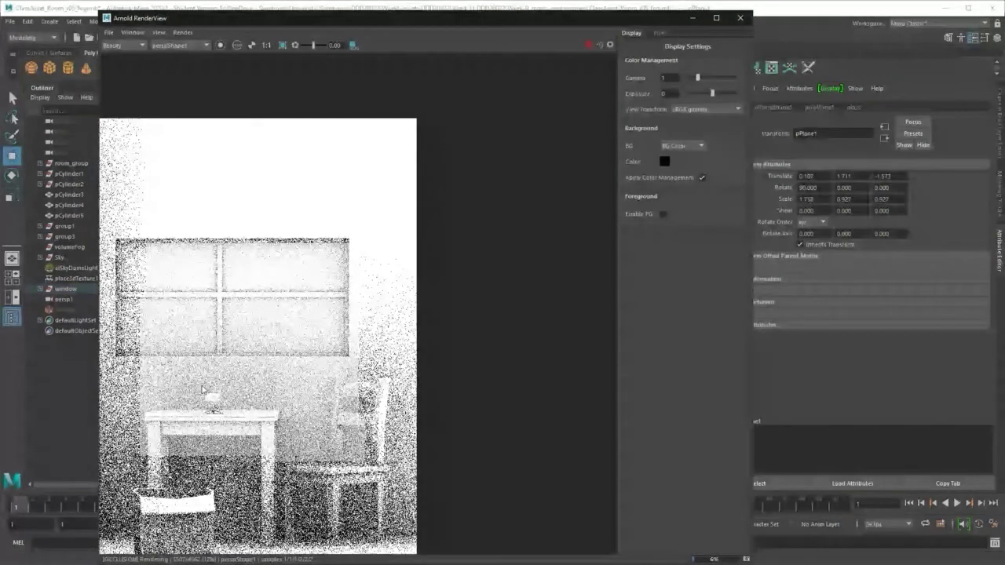
scroll(202, 389, up, 3)
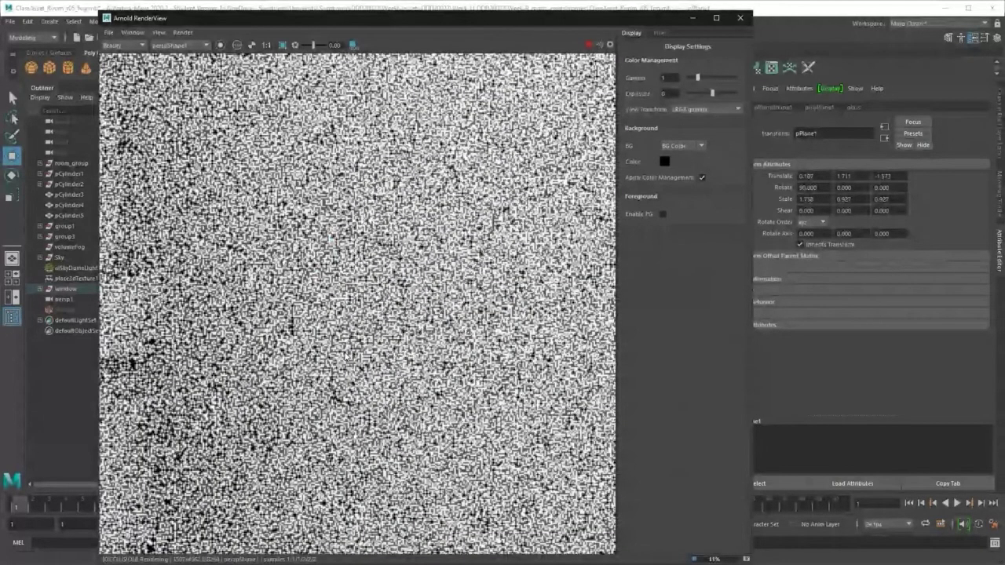
scroll(347, 356, down, 3)
scroll(173, 347, down, 3)
scroll(357, 365, up, 3)
middle_drag(357, 365, 326, 379)
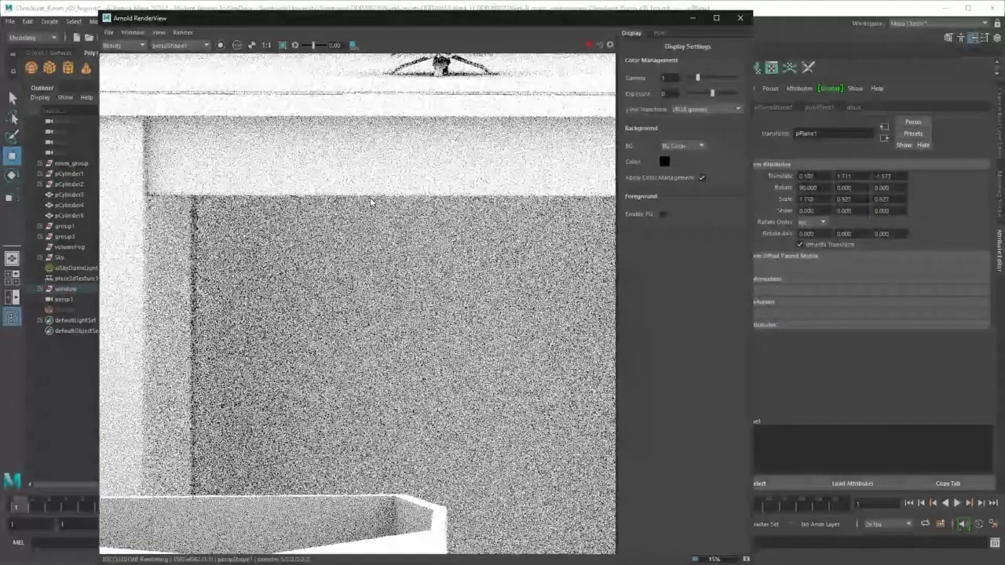
middle_drag(431, 85, 363, 379)
scroll(362, 379, up, 1)
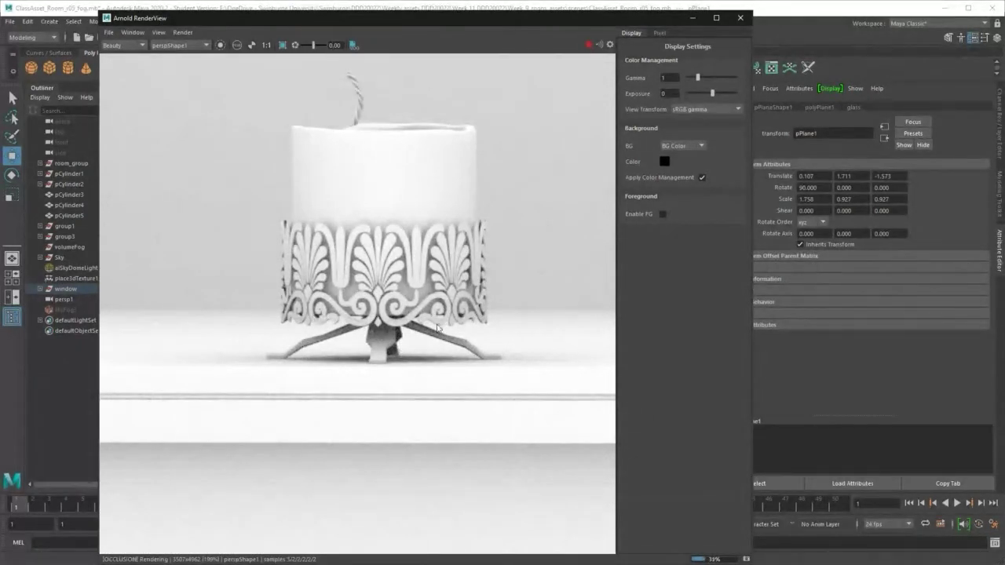
scroll(432, 376, down, 1)
scroll(426, 381, down, 1)
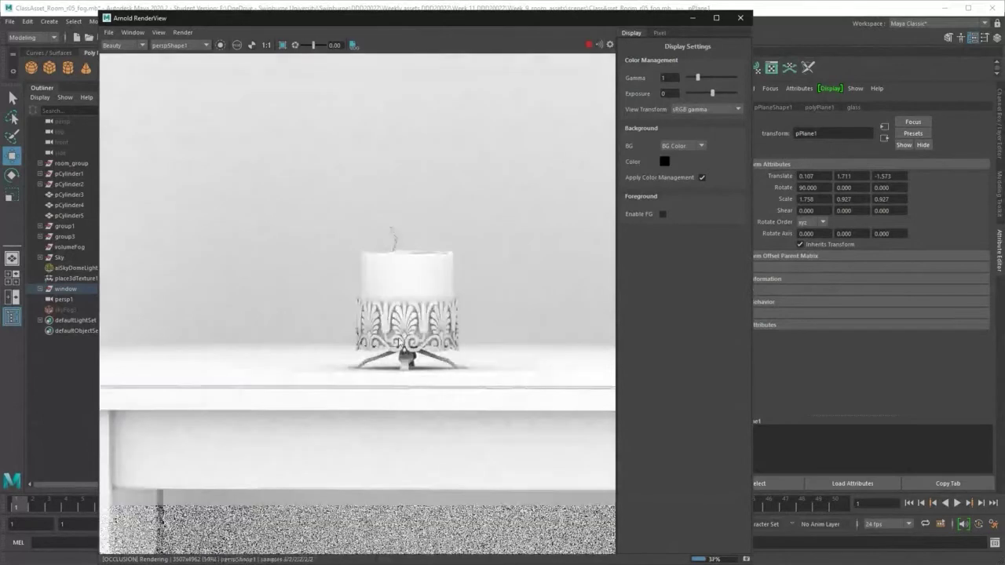
scroll(366, 248, down, 1)
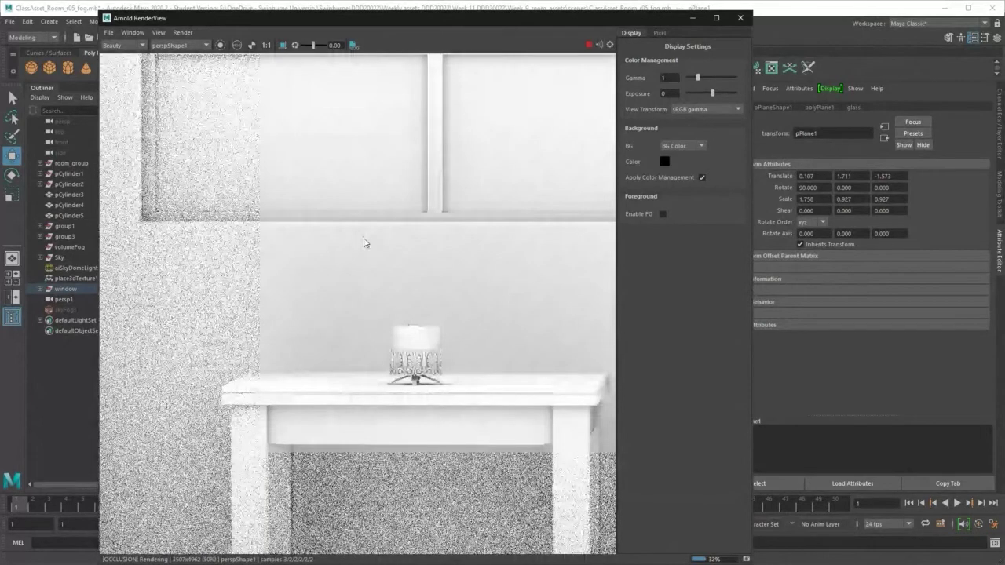
middle_drag(363, 242, 316, 111)
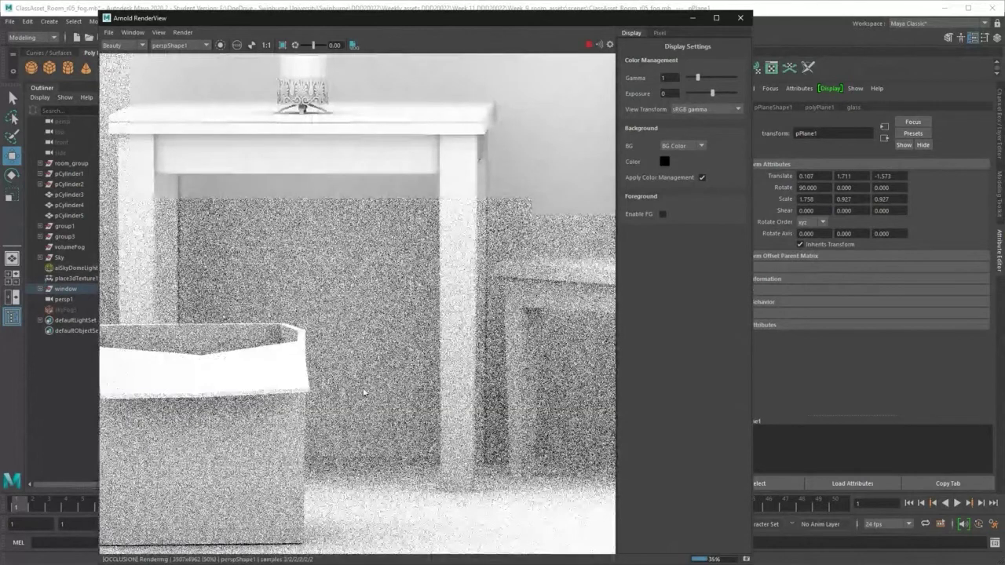
middle_drag(363, 393, 340, 514)
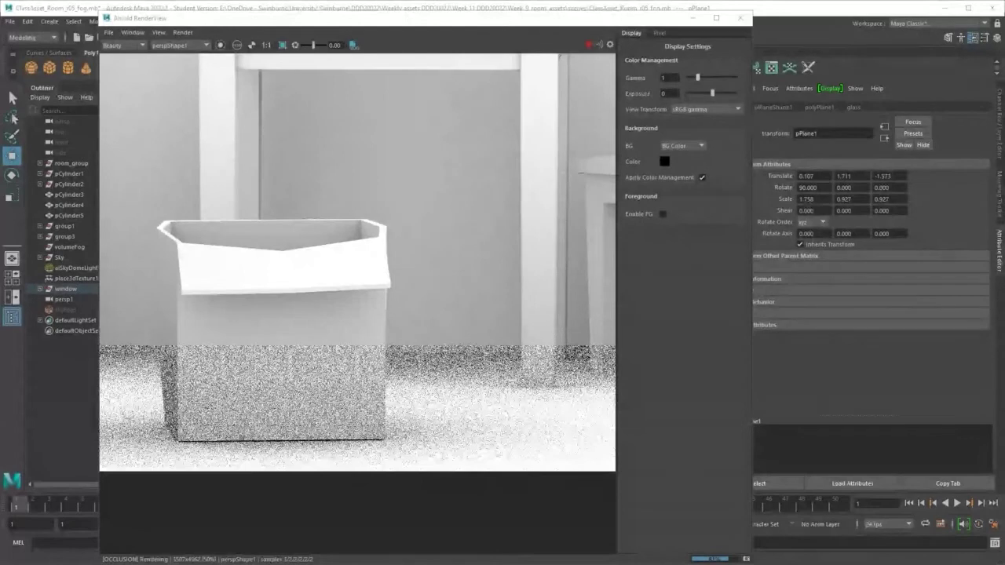
click(456, 223)
click(456, 226)
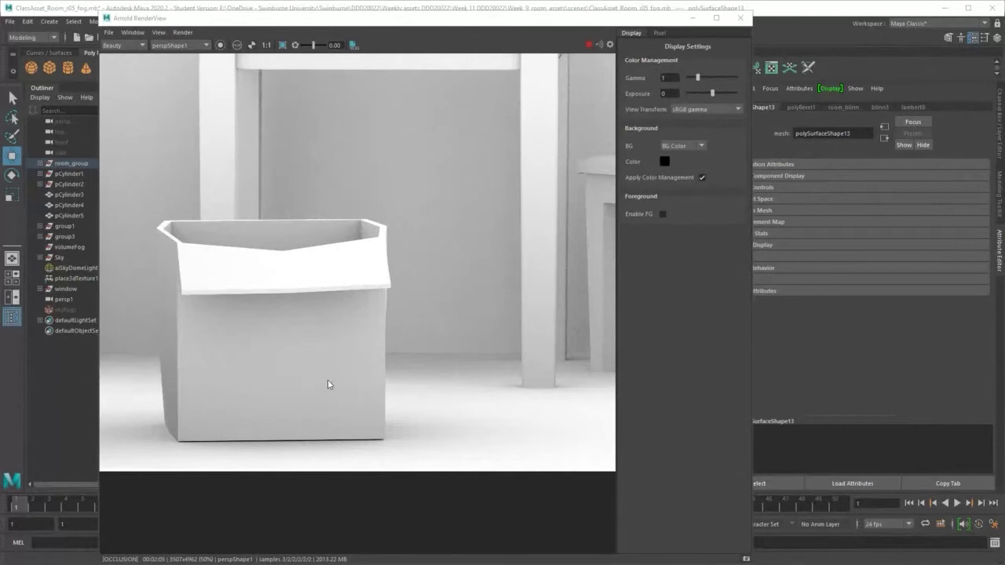
Check the Save Image Options for the full occlusion render, including colour management and view transform.
scroll(328, 383, down, 5)
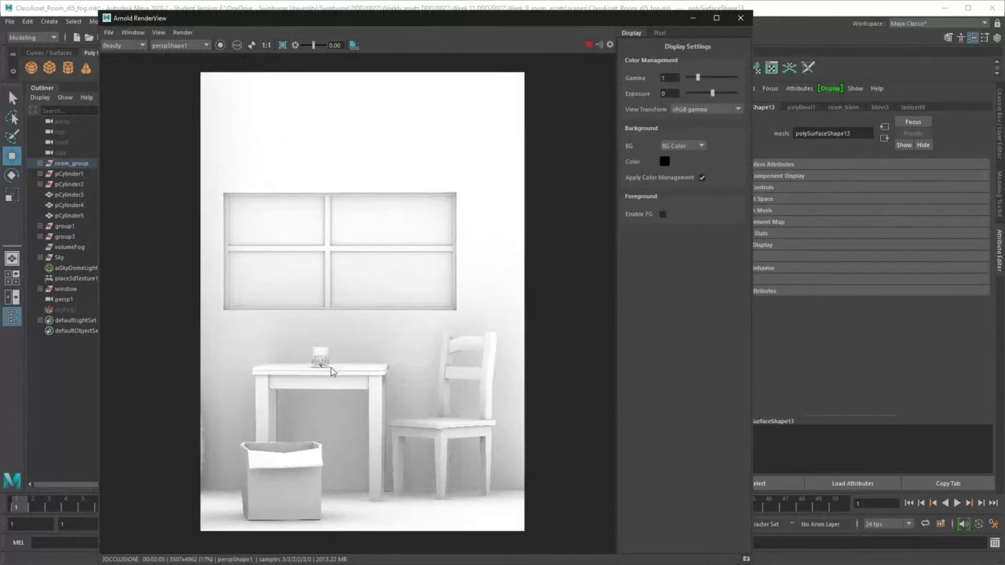
click(109, 33)
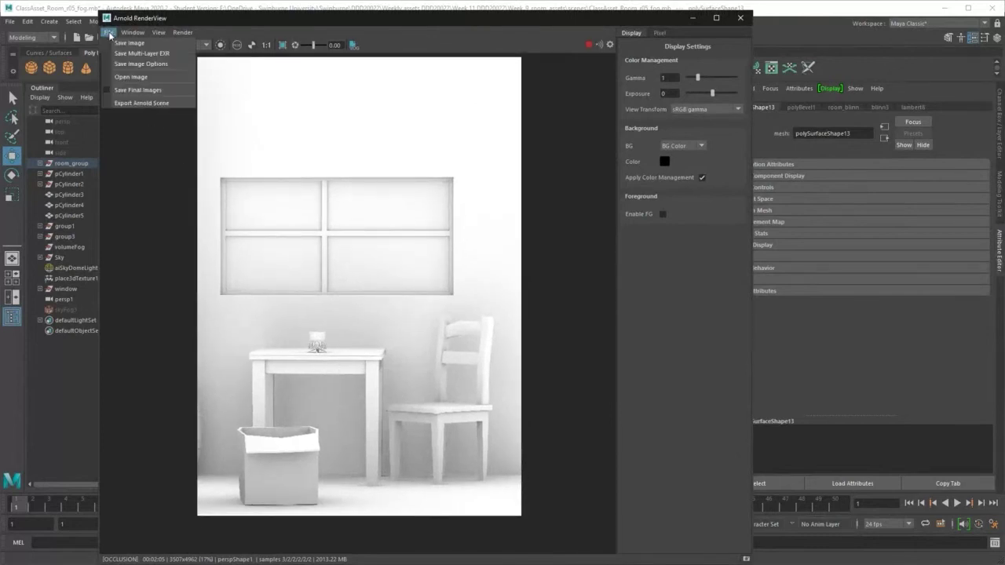
click(161, 66)
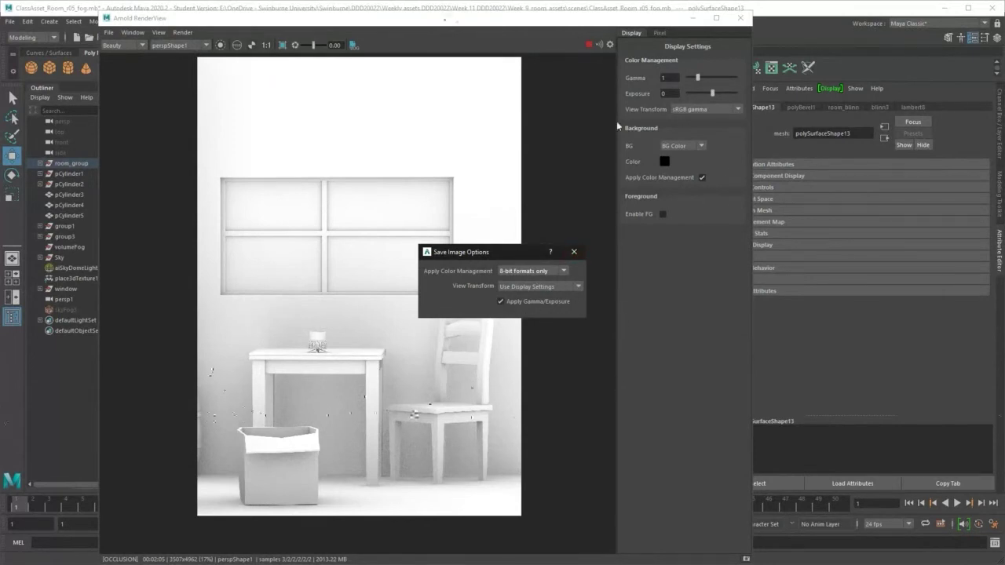
click(574, 252)
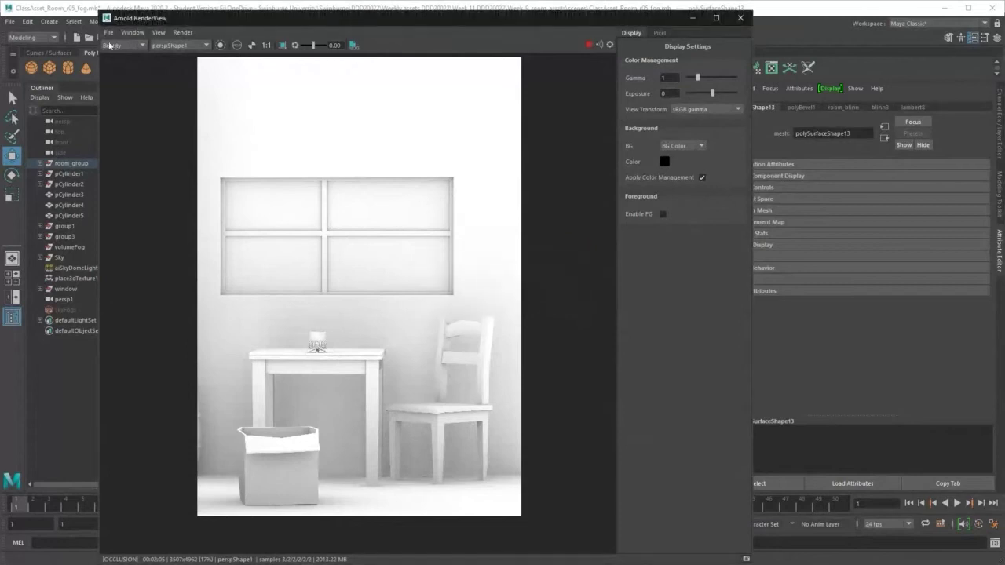
Save the occlusion render as AO_finalRenader_r04.jpg in the images folder, basing the name on finalRenader_r04.jpg.
click(109, 32)
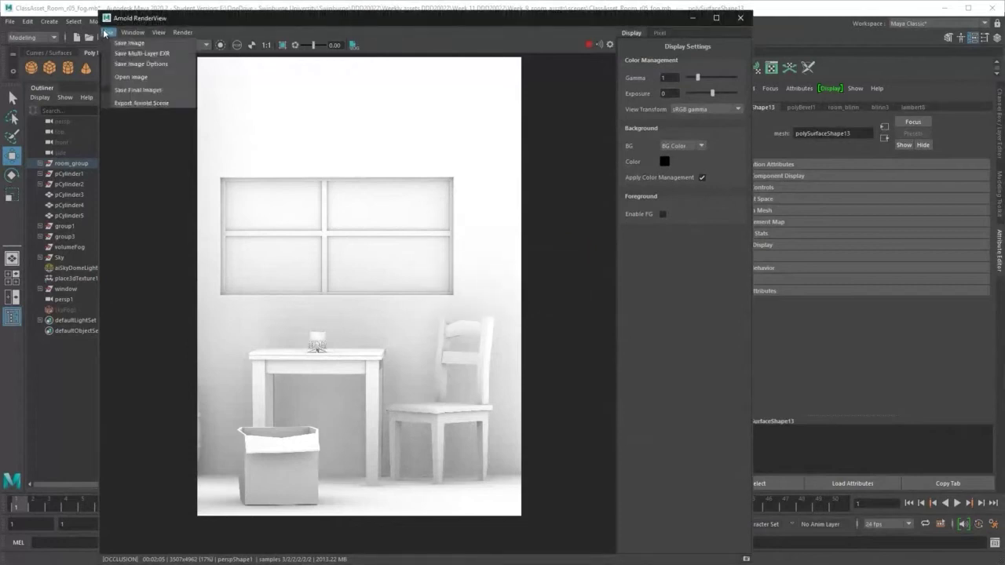
click(170, 43)
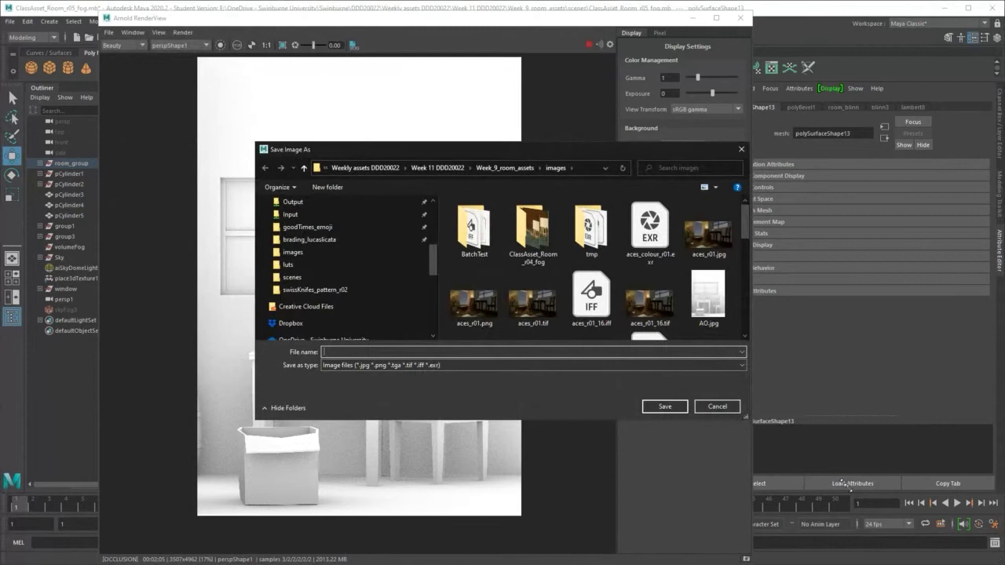
drag(747, 417, 870, 507)
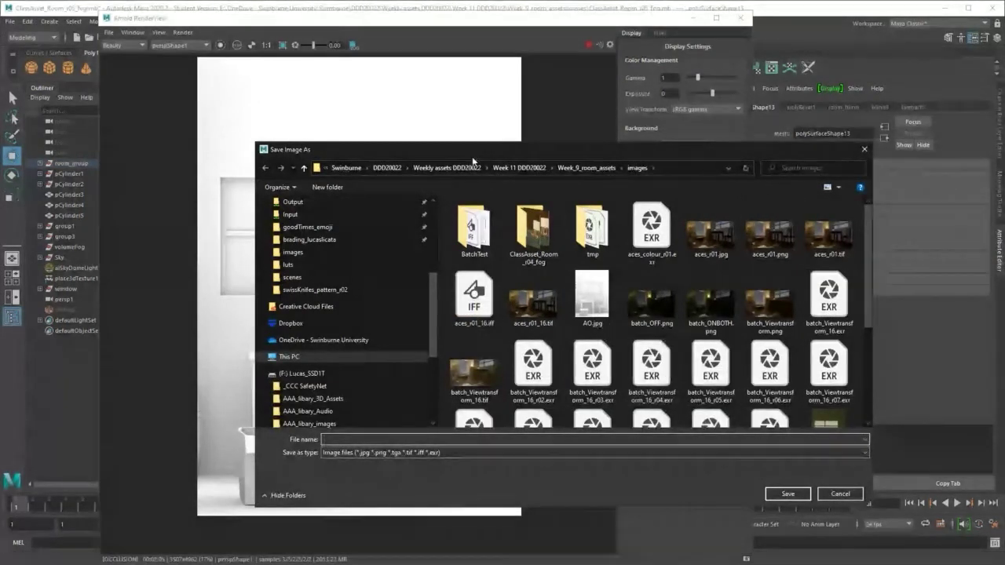
drag(481, 151, 286, 60)
drag(804, 534, 795, 514)
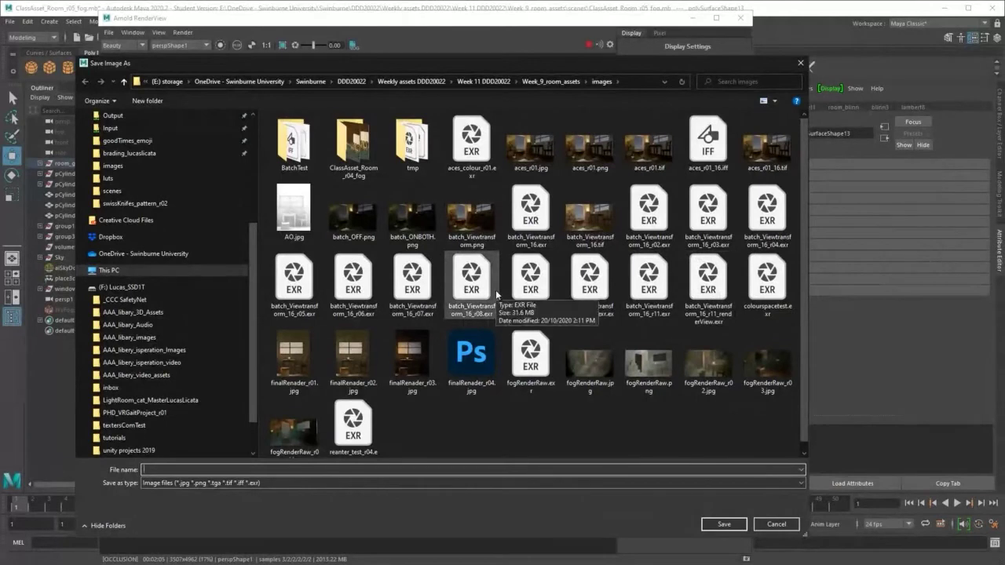
click(477, 349)
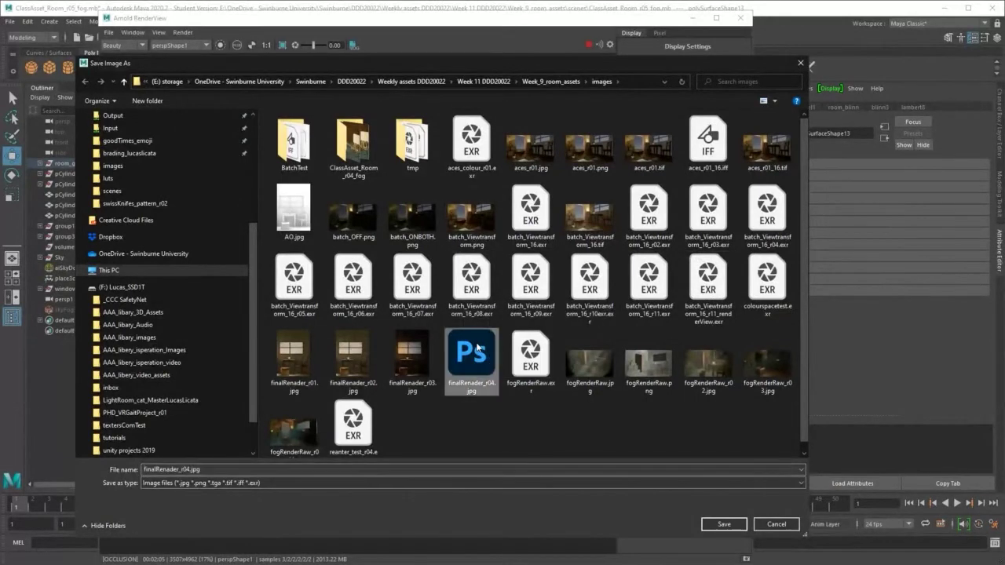
click(196, 470)
click(197, 470)
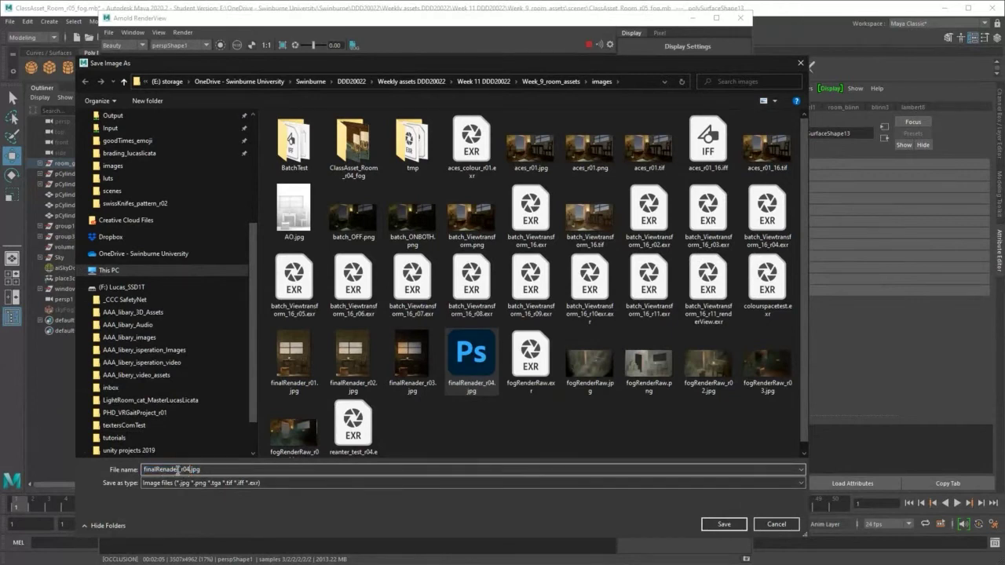
click(144, 469)
text(AO_)
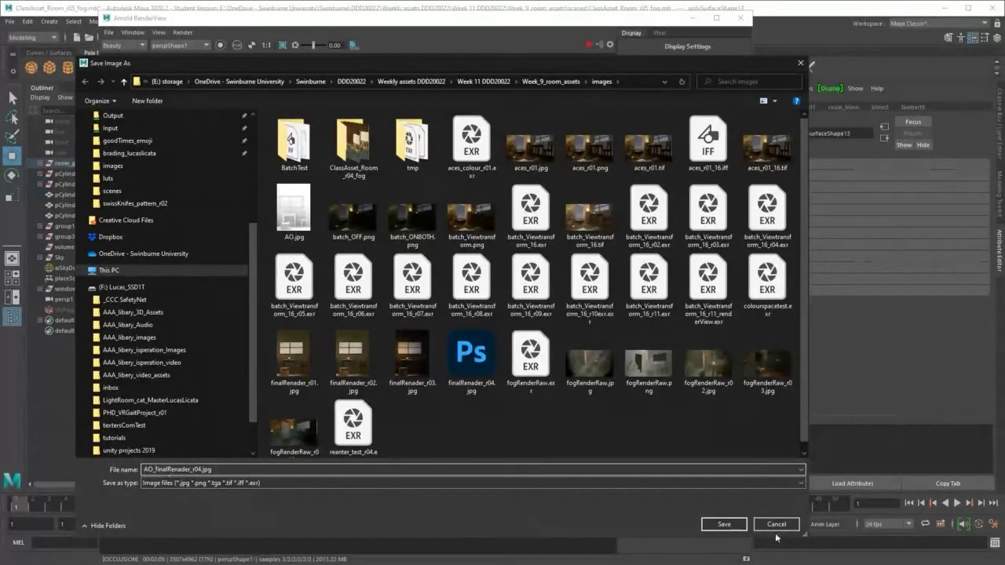
click(723, 524)
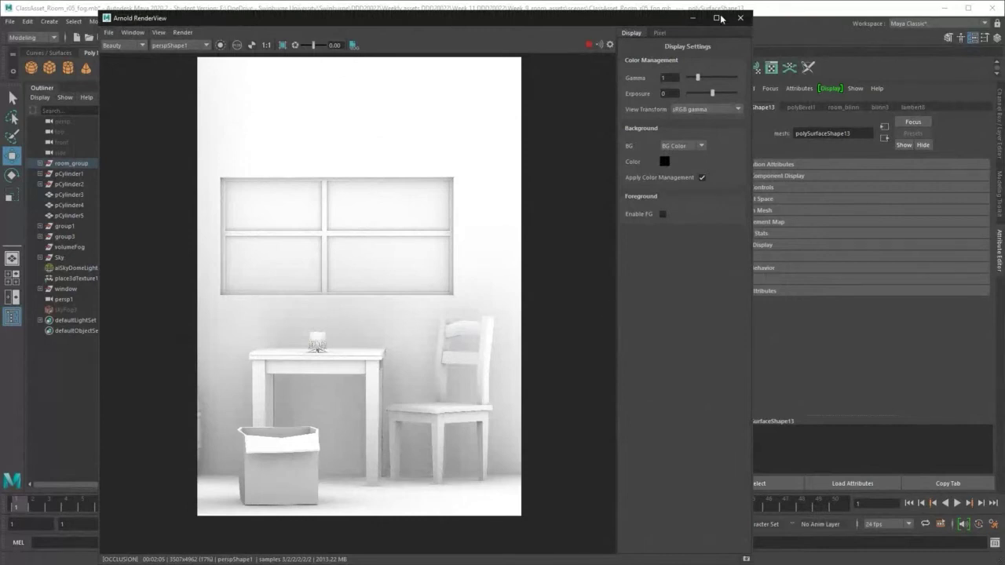
Close the Arnold RenderView and minimise Maya.
click(692, 18)
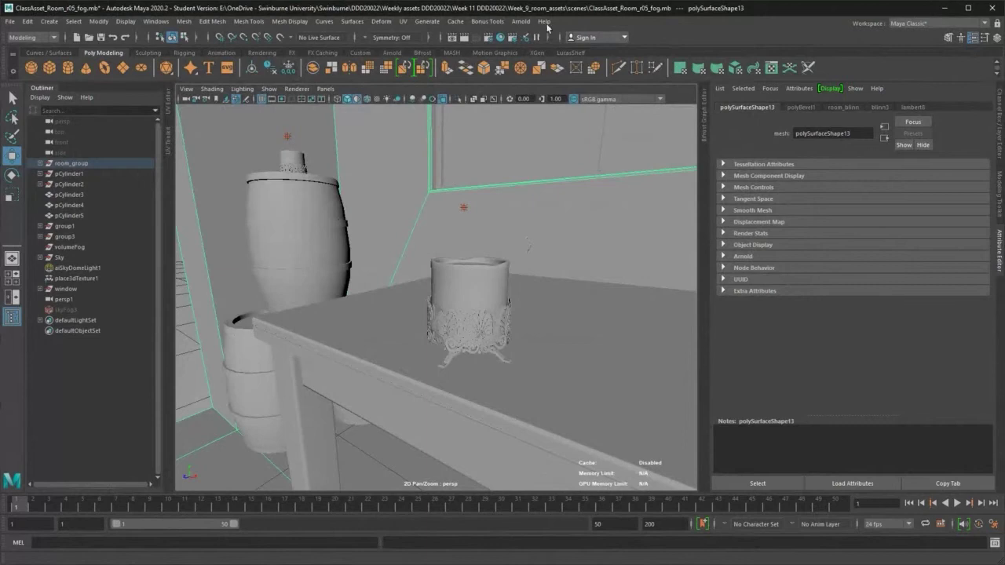
click(521, 22)
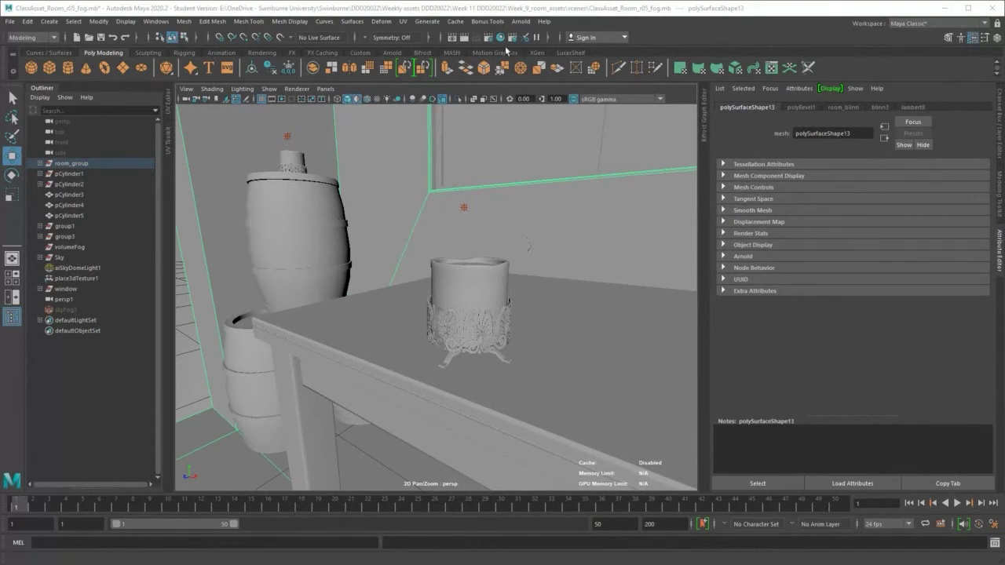
click(520, 22)
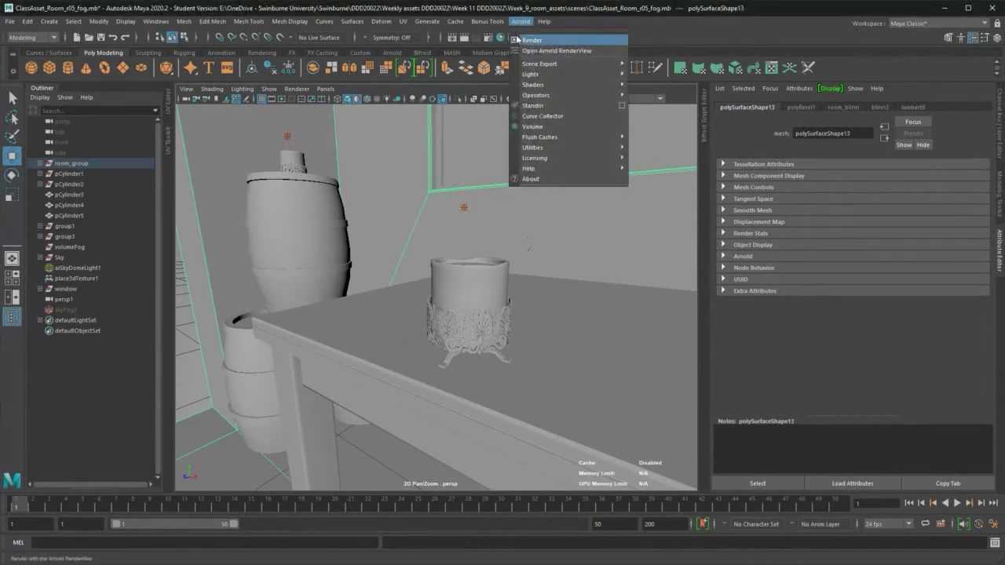
click(575, 51)
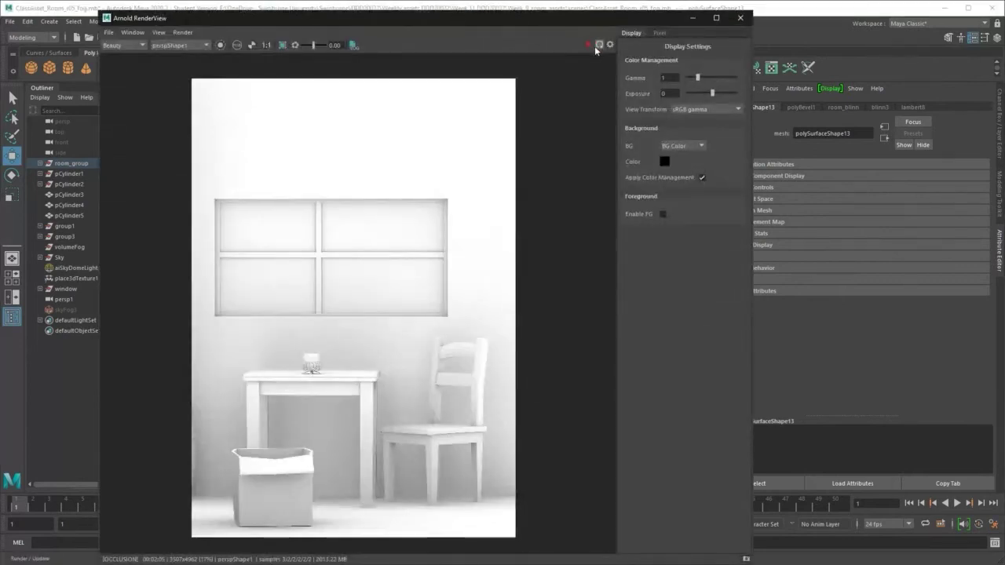
click(740, 17)
click(945, 8)
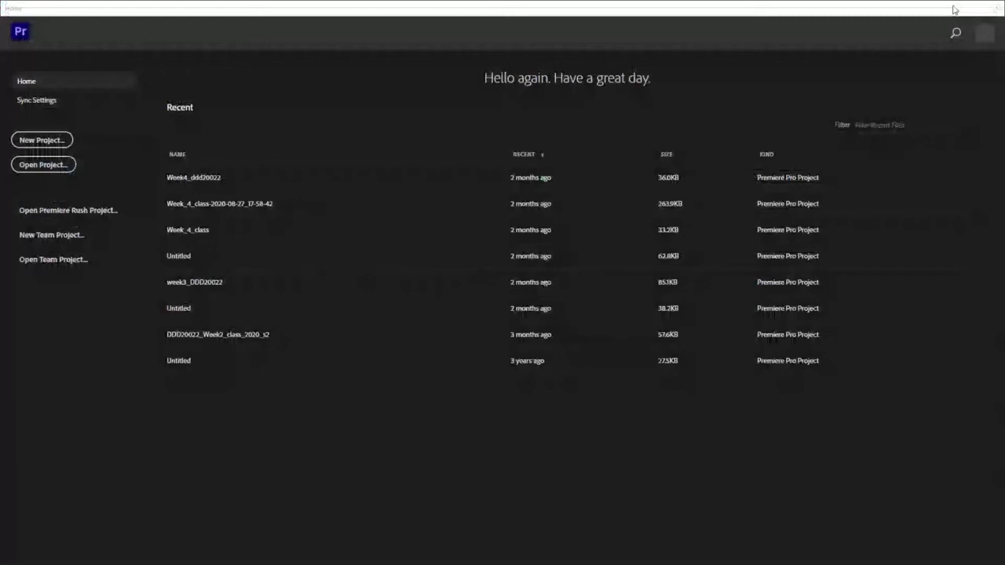
click(42, 164)
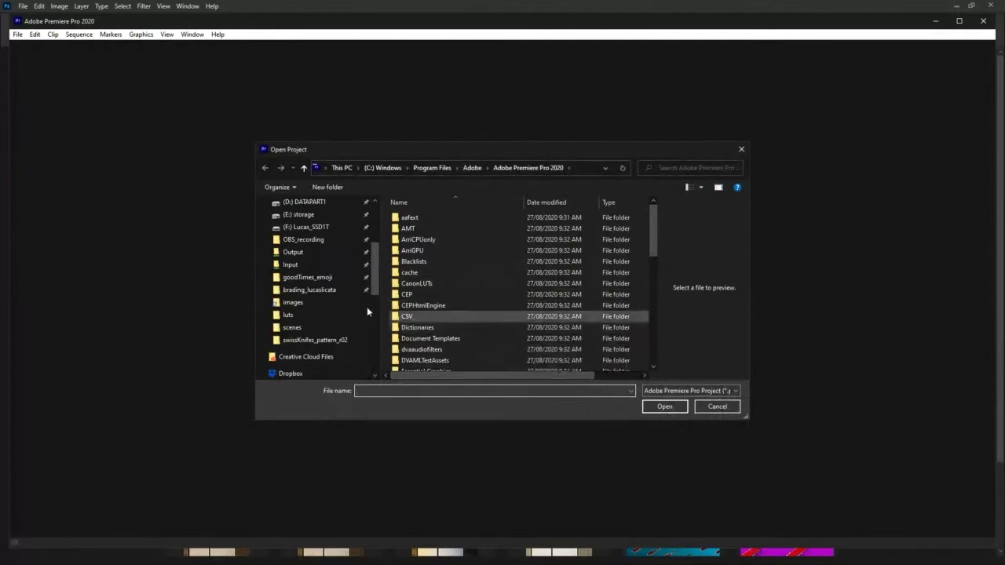
scroll(339, 324, down, 2)
scroll(339, 324, up, 2)
scroll(339, 322, up, 3)
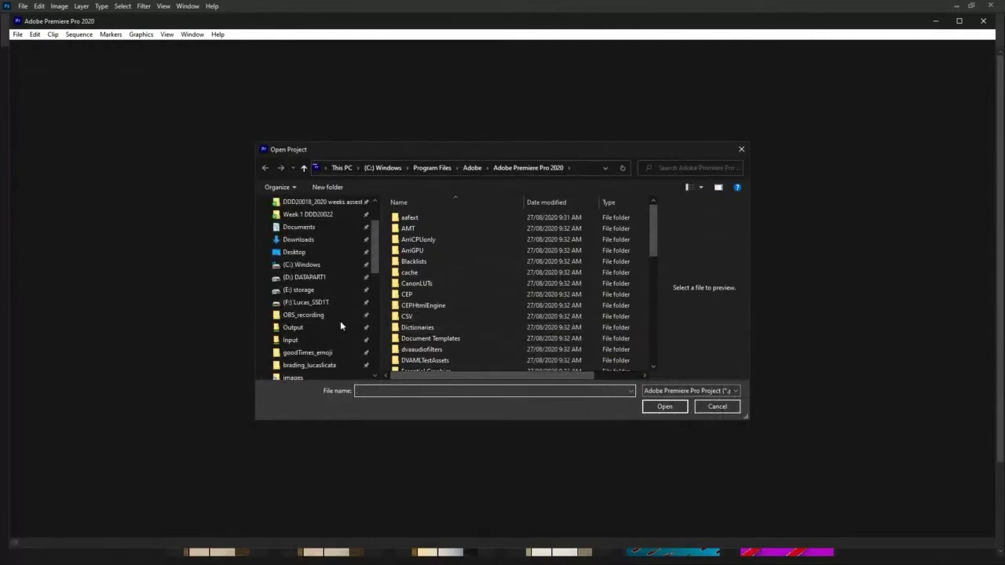
click(350, 262)
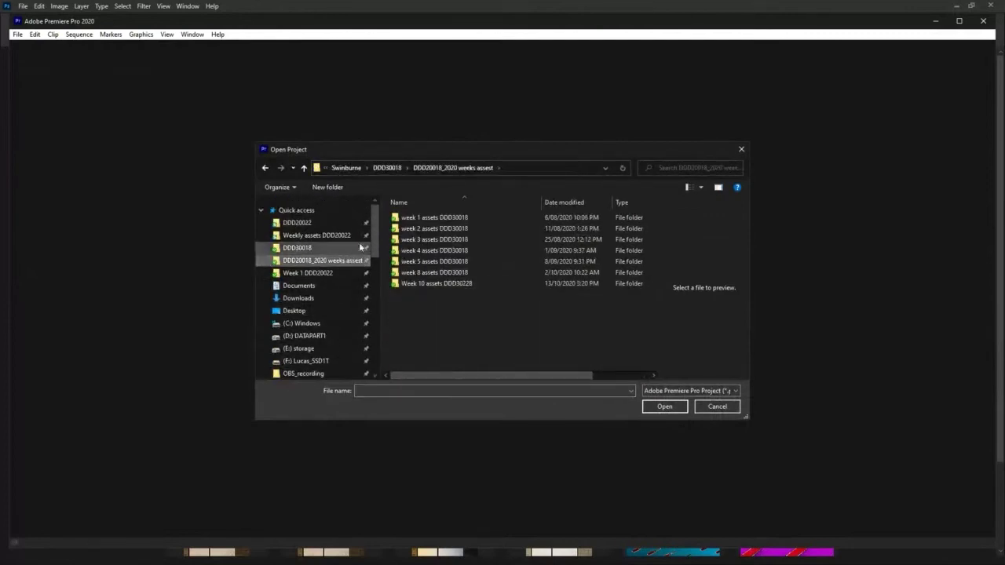
click(334, 236)
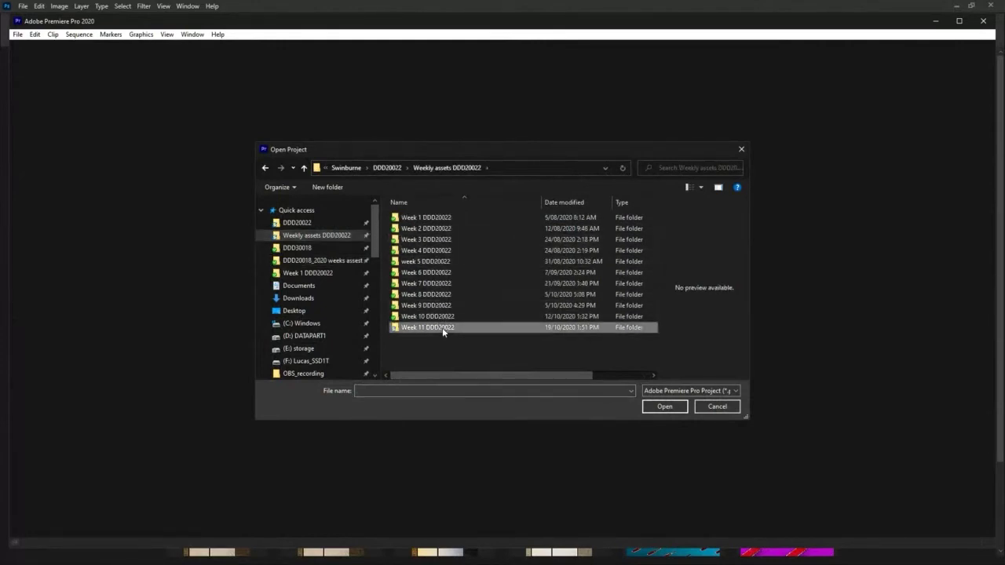
double_click(441, 332)
click(463, 229)
double_click(462, 228)
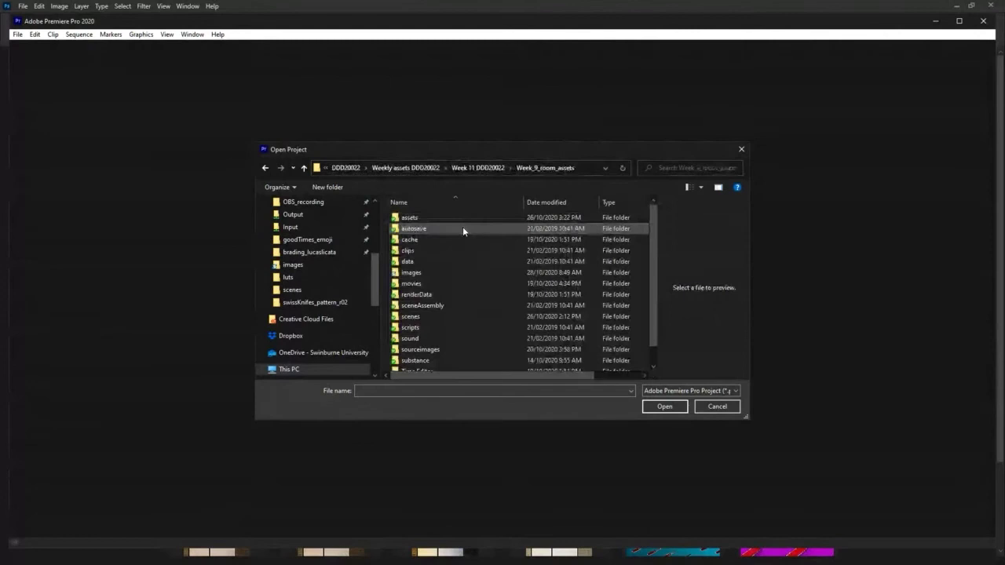
click(454, 263)
click(441, 271)
double_click(441, 270)
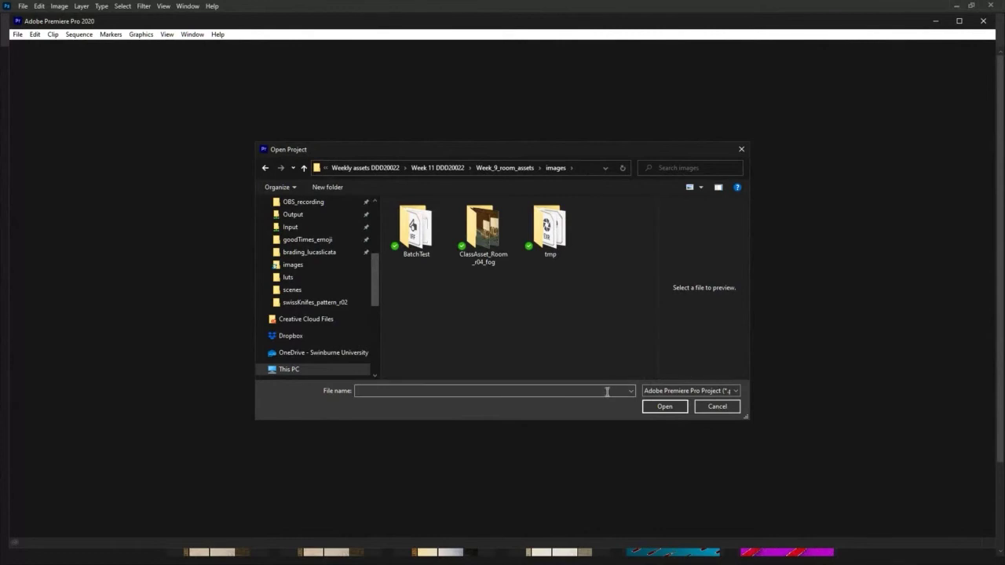
click(719, 407)
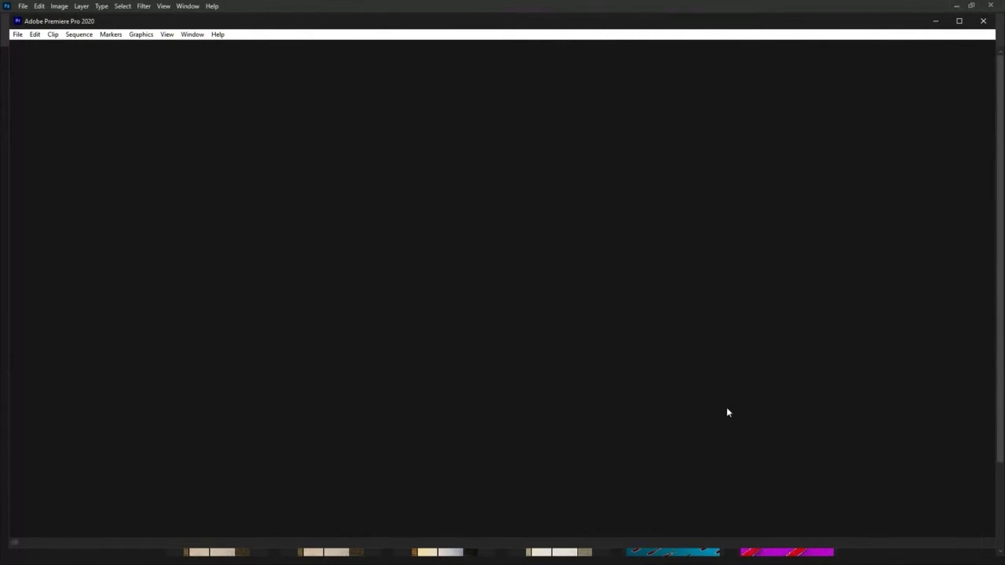
click(983, 21)
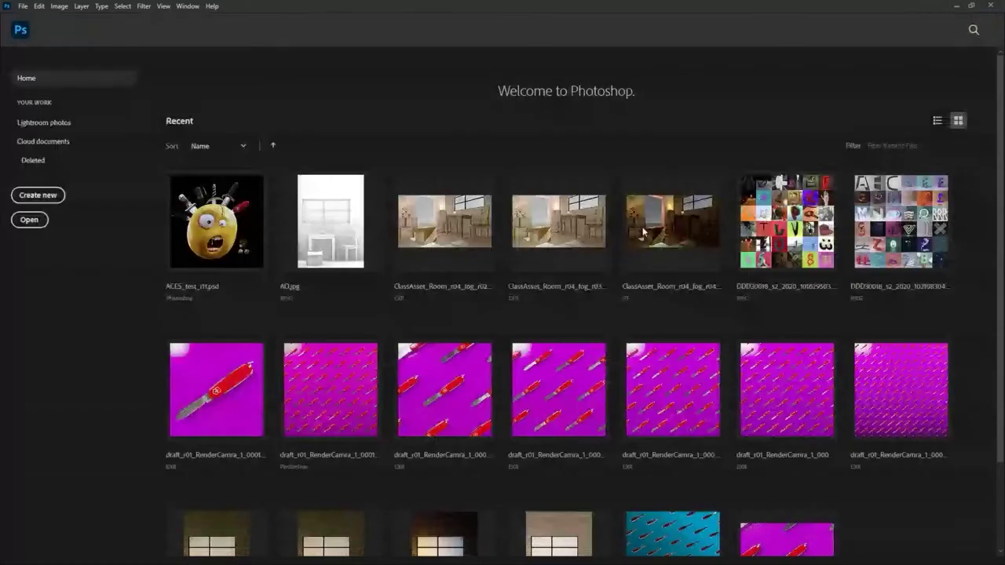
In Photoshop, open finalRenader_r04.jpg and AO_finalRenader_r04.jpg together from the images folder of Week_9_room_assets in Week 11 DDD20022.
click(26, 226)
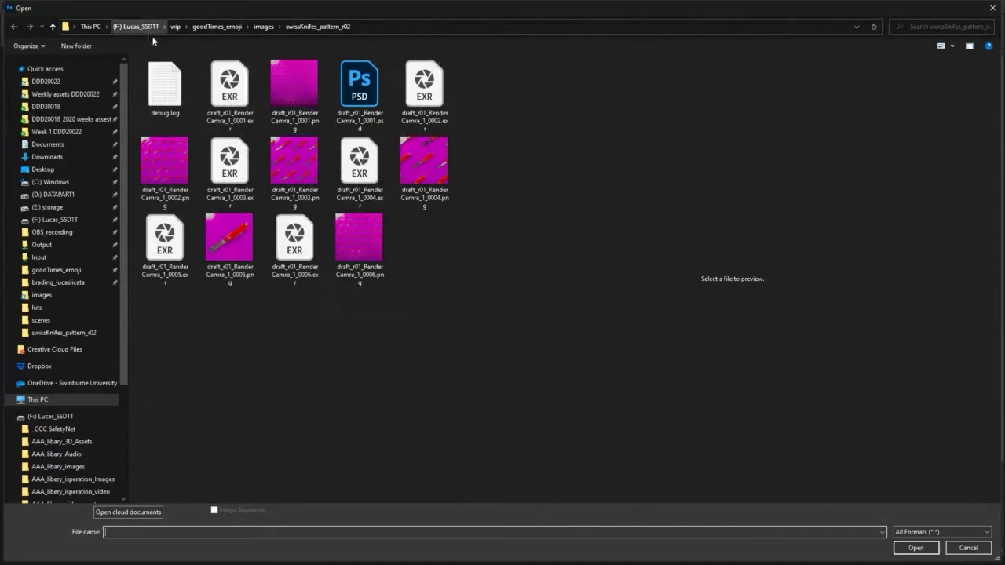
click(84, 96)
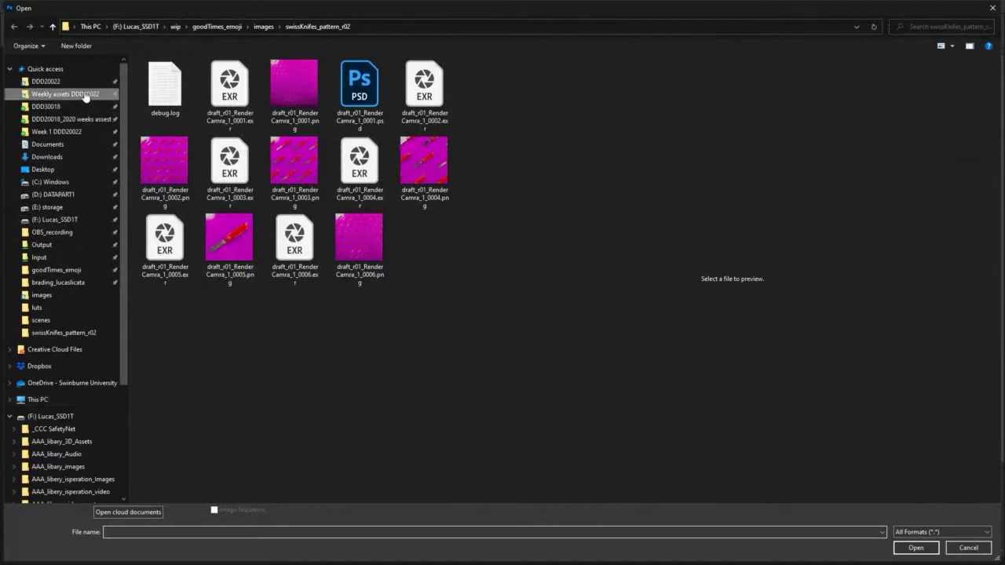
click(202, 187)
double_click(203, 188)
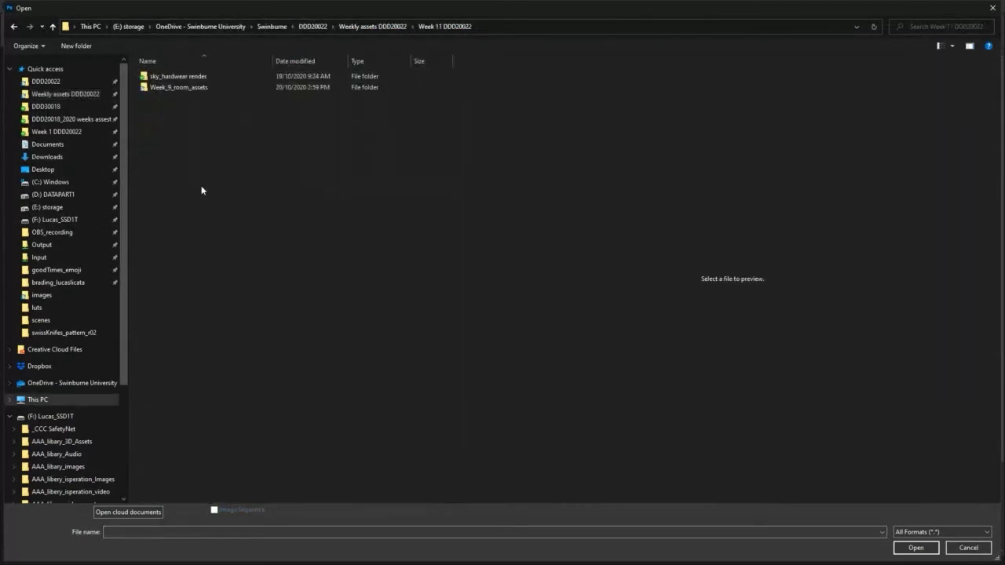
double_click(221, 87)
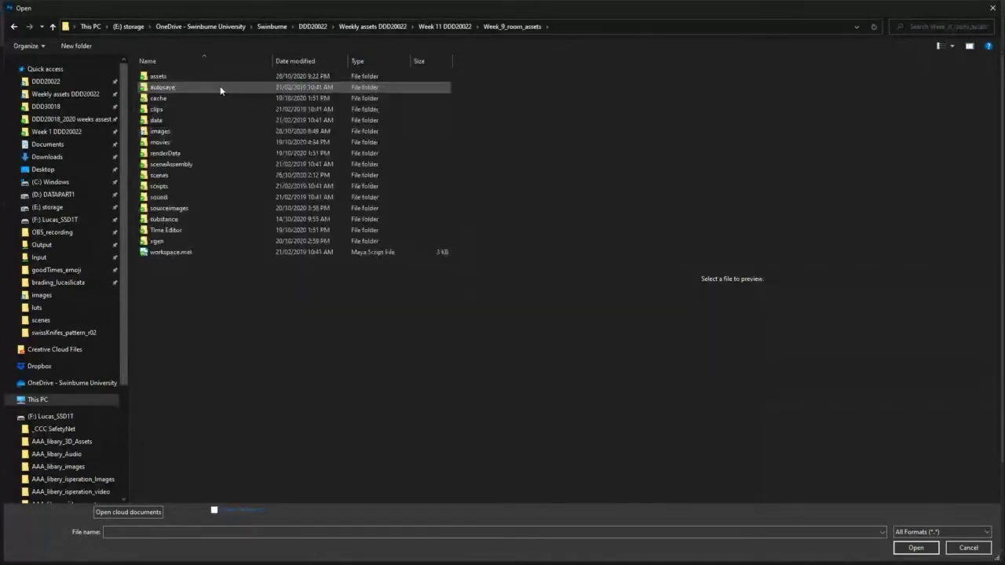
double_click(192, 131)
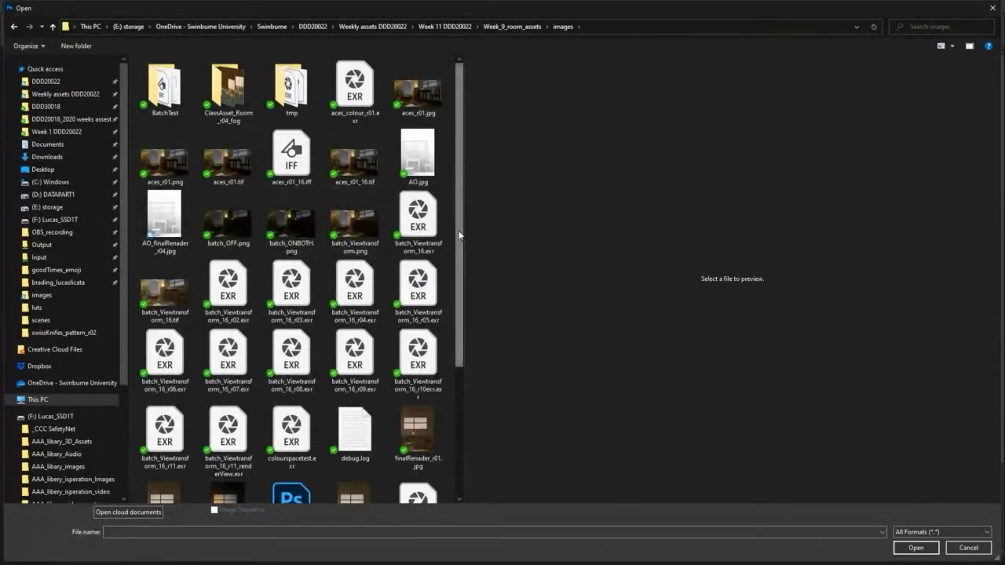
drag(467, 229, 548, 232)
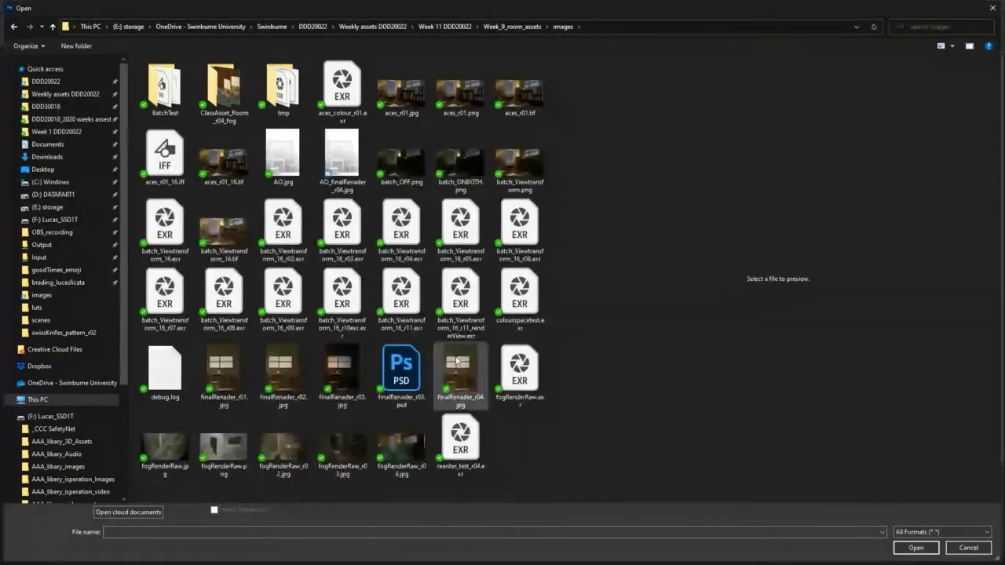
click(467, 373)
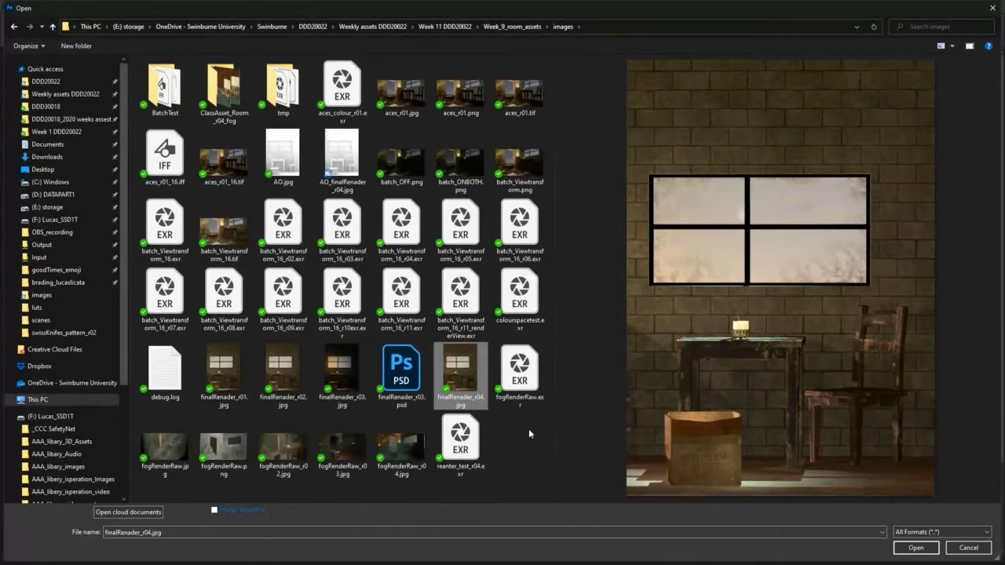
ctrl+click(341, 161)
click(915, 548)
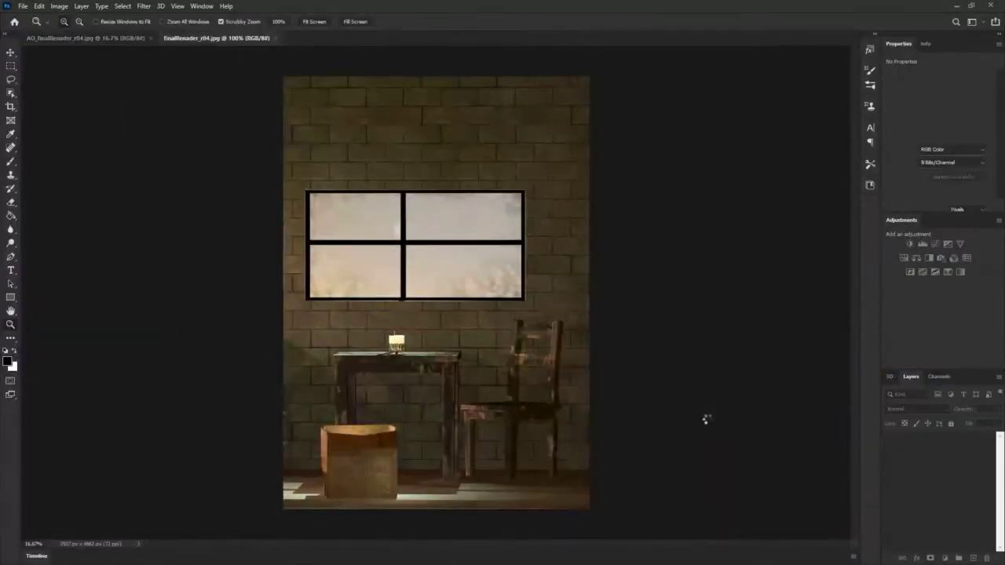
Copy the whole AO_finalRenader_r04.jpg image into finalRenader_r04.jpg as a new layer and set its blend mode to Multiply.
click(81, 39)
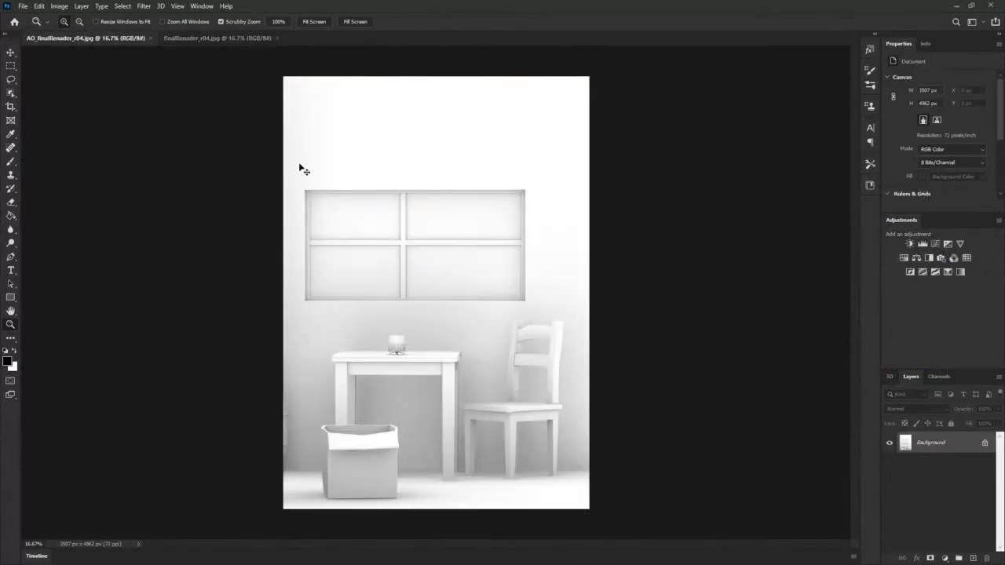
key(ctrl+a)
click(206, 39)
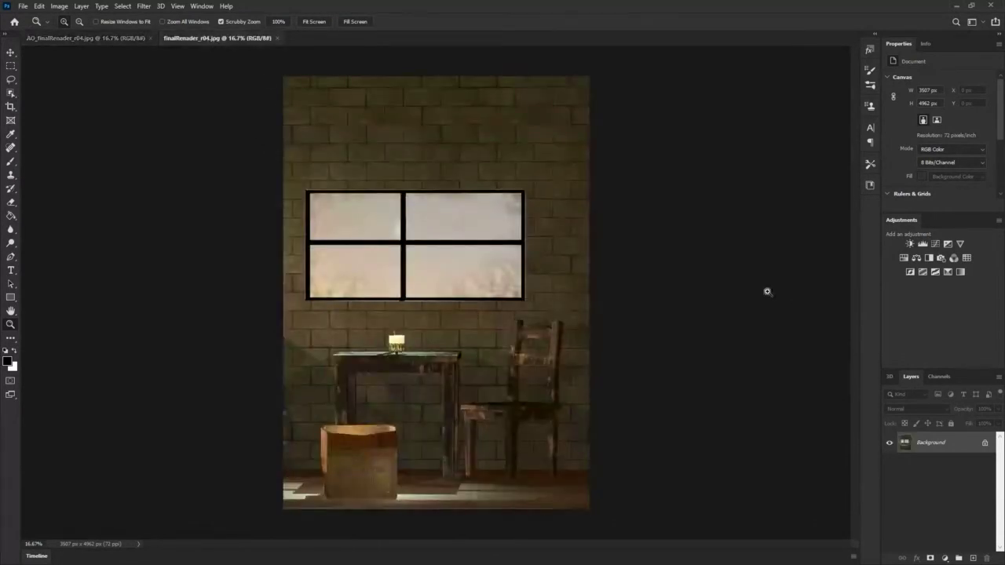
key(ctrl+v)
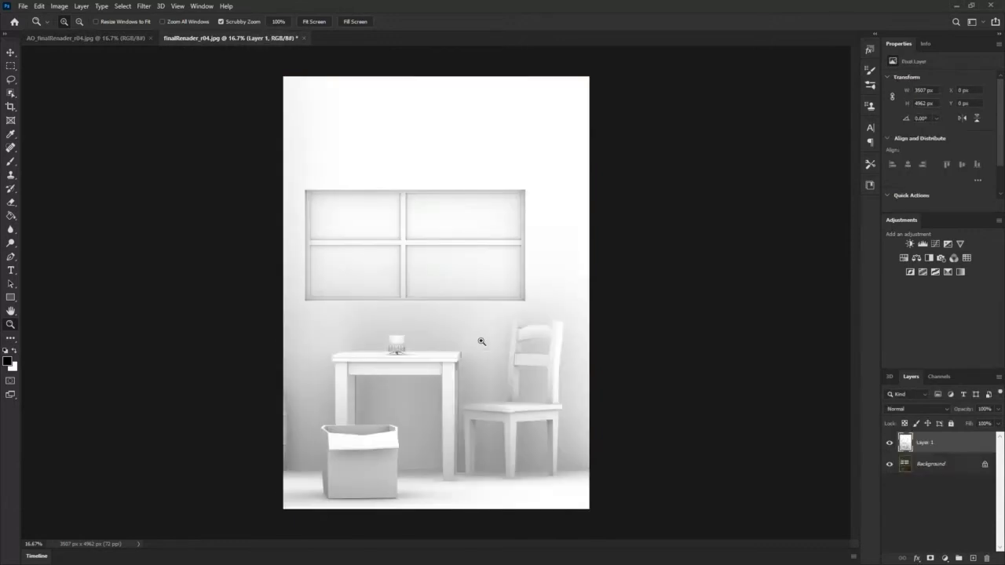
click(937, 410)
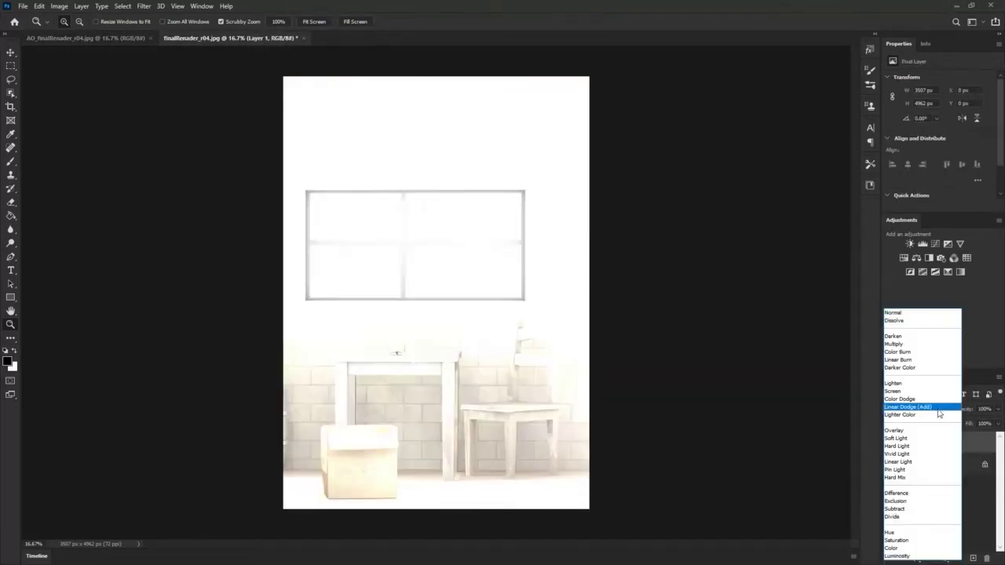
click(913, 344)
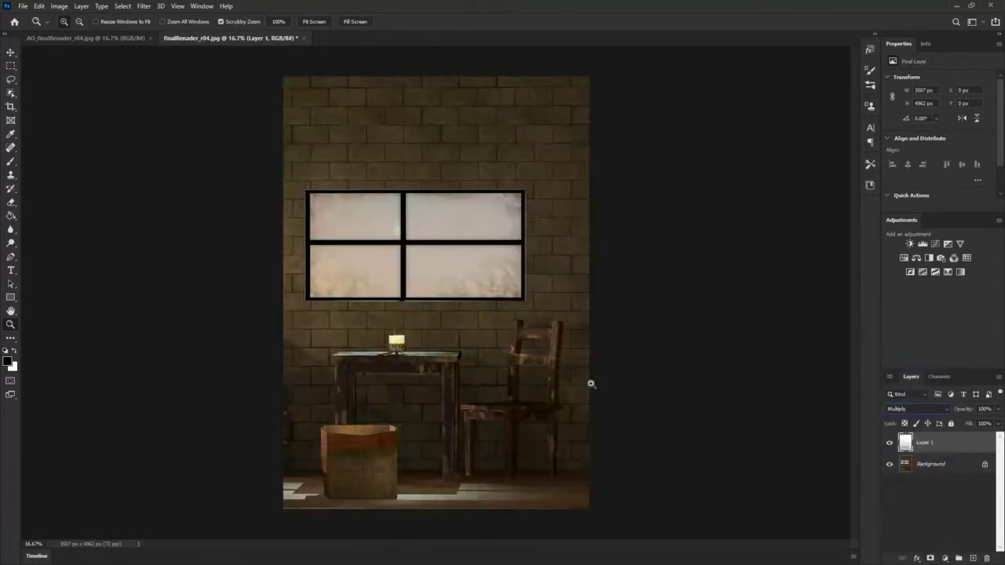
Examine the cardboard box and floor up close with the occlusion layer hidden and shown, and return to the full image.
key(ctrl+plus)
key(ctrl+plus)
key(ctrl+plus)
key(ctrl+plus)
key(ctrl+plus)
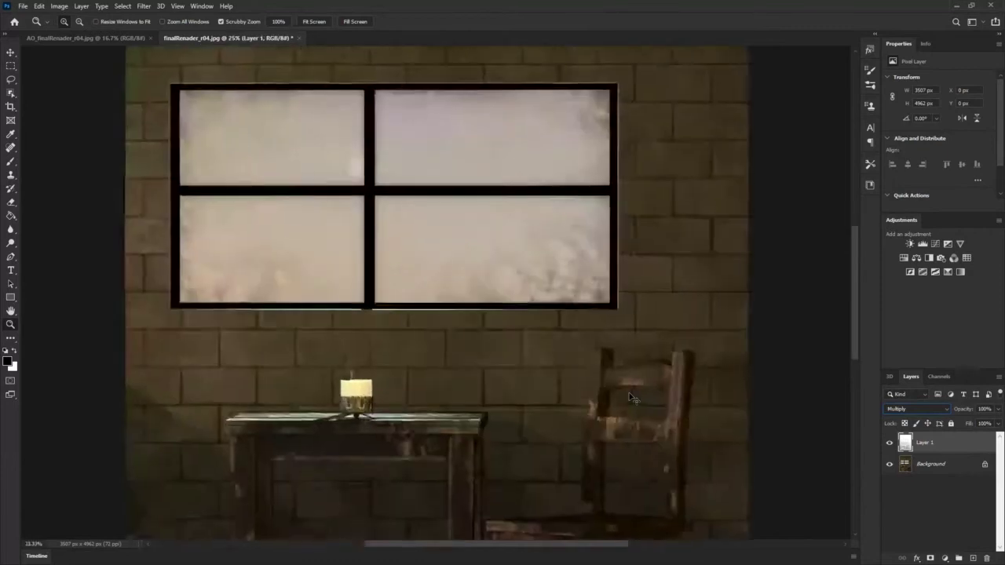
drag(296, 426, 336, 222)
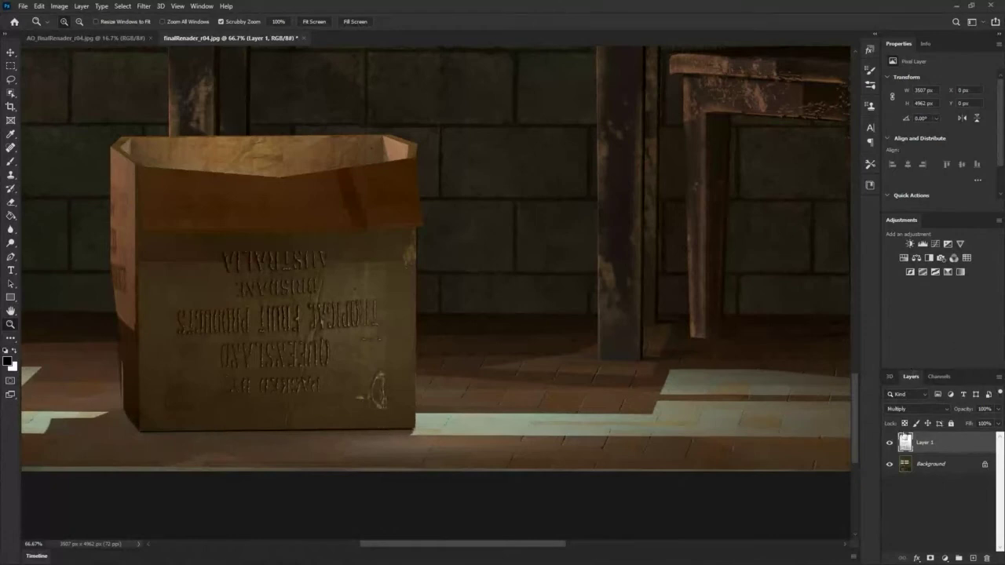
click(891, 443)
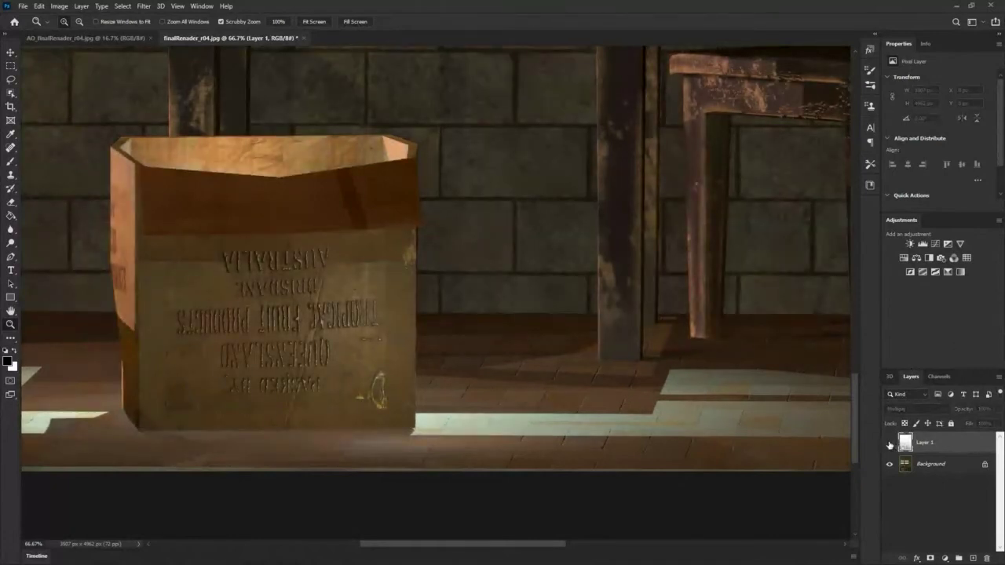
click(890, 444)
drag(377, 294, 462, 394)
alt+scroll(462, 394, down, 3)
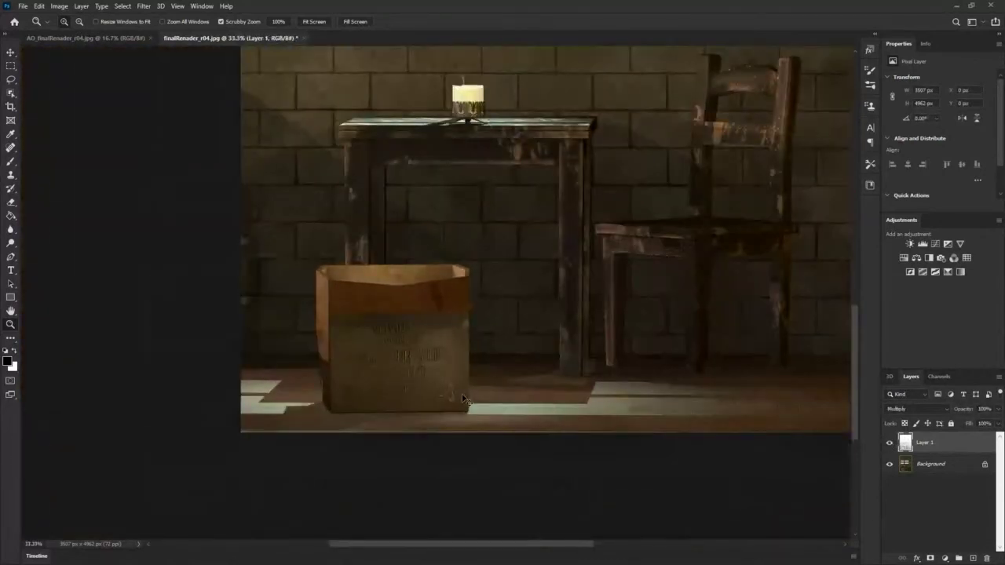
alt+scroll(462, 397, down, 3)
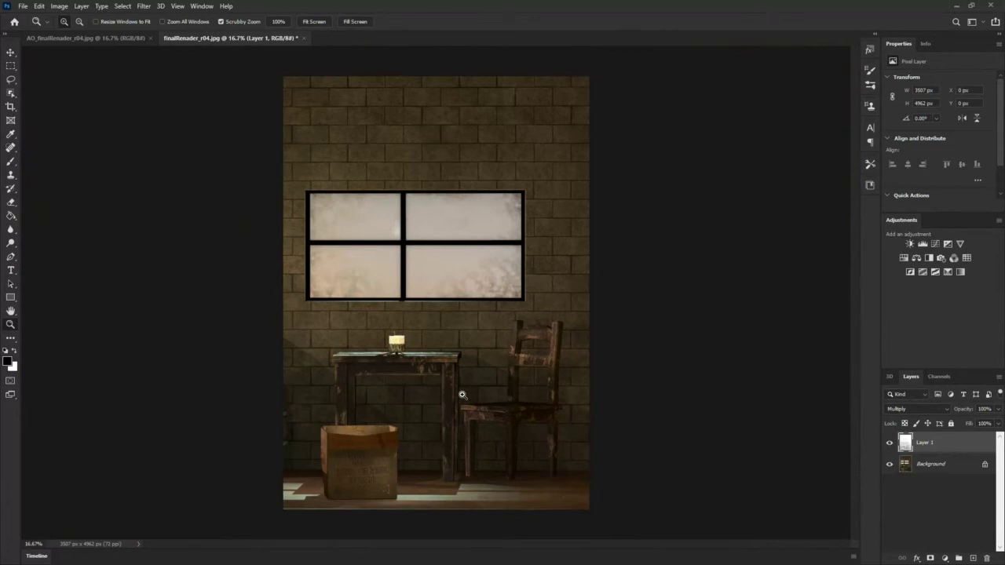
Add a Curves adjustment layer above the occlusion layer and shape a gentle S-curve with darker shadows and brighter highlights.
click(932, 246)
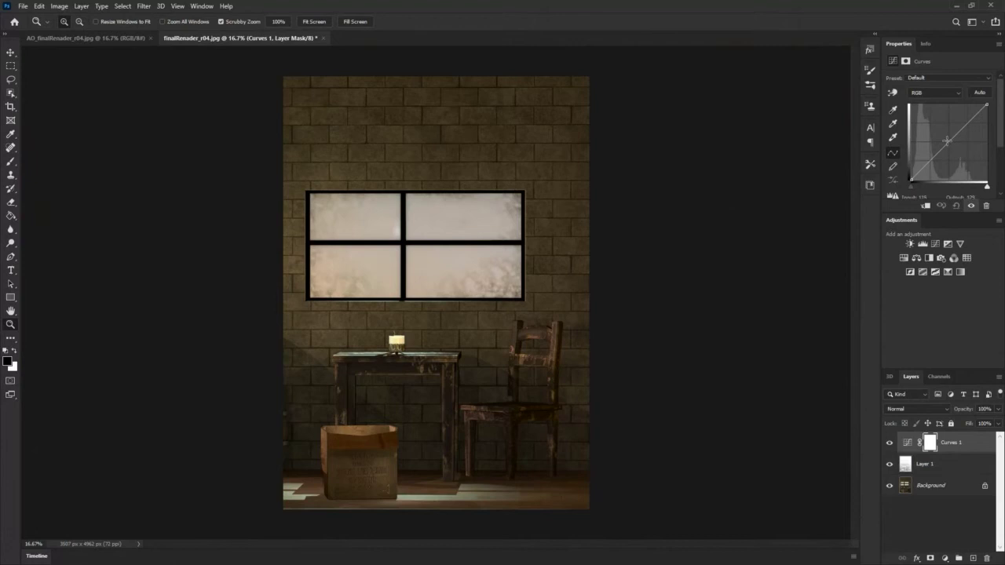
drag(947, 141, 937, 133)
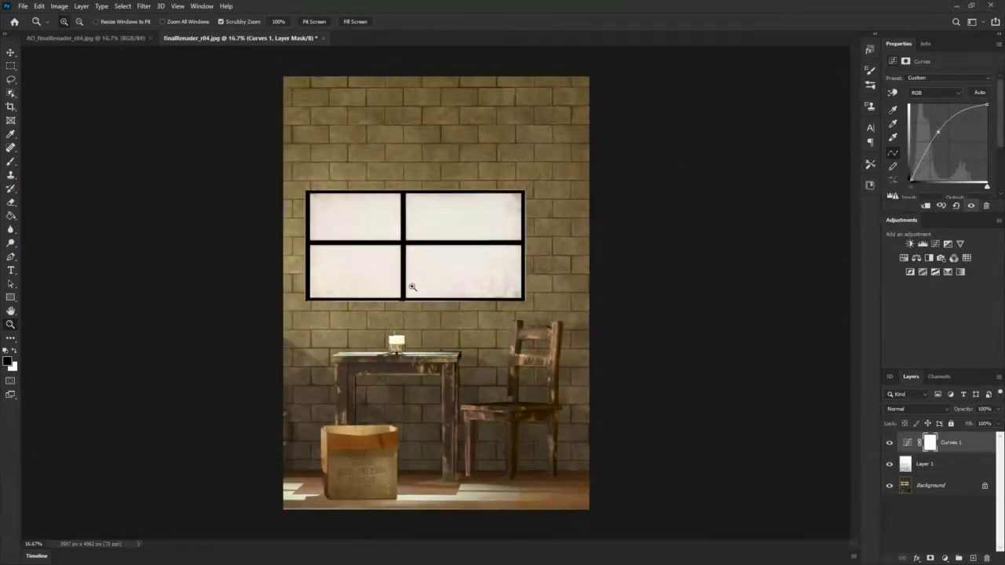
drag(936, 133, 960, 144)
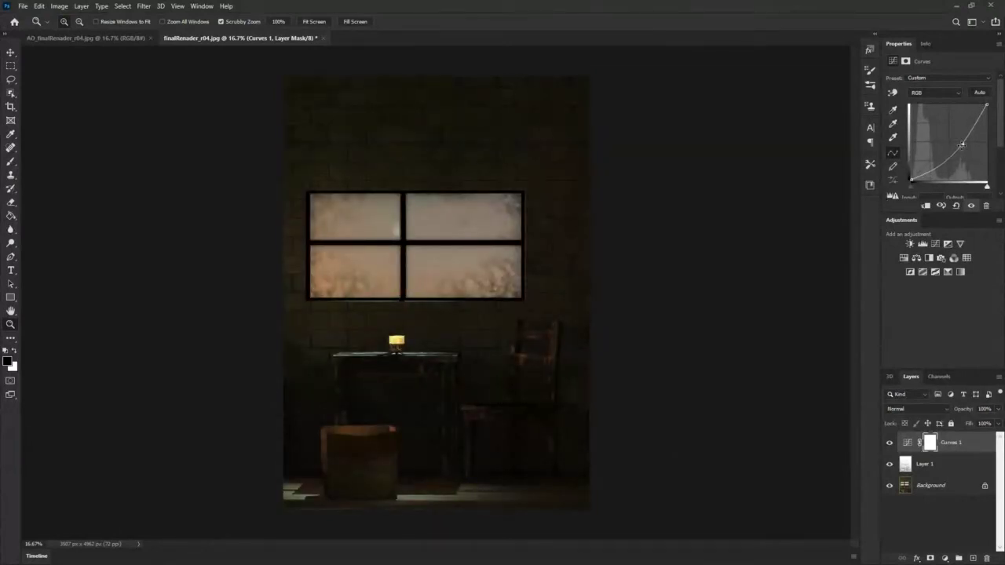
drag(964, 144, 916, 180)
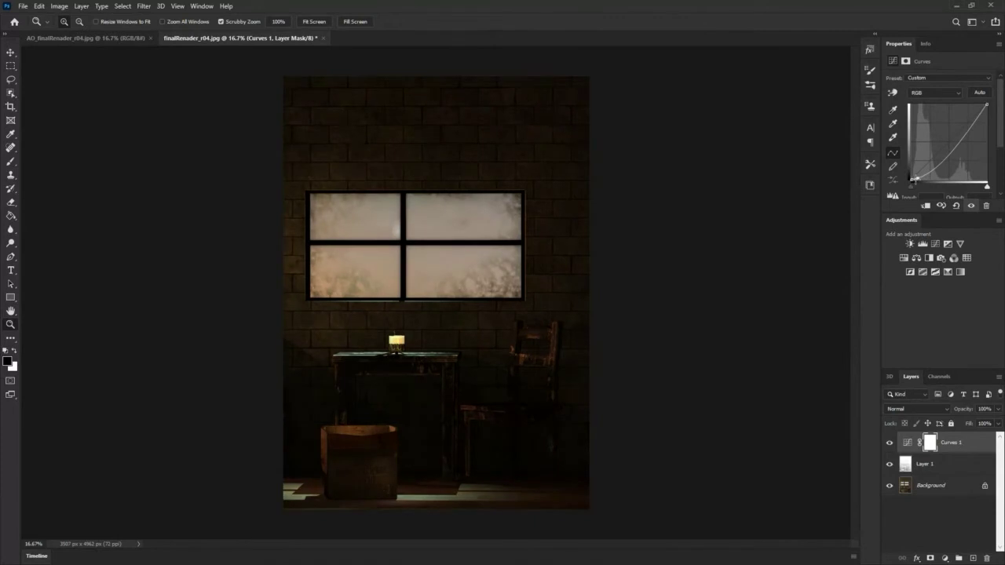
drag(976, 117, 981, 106)
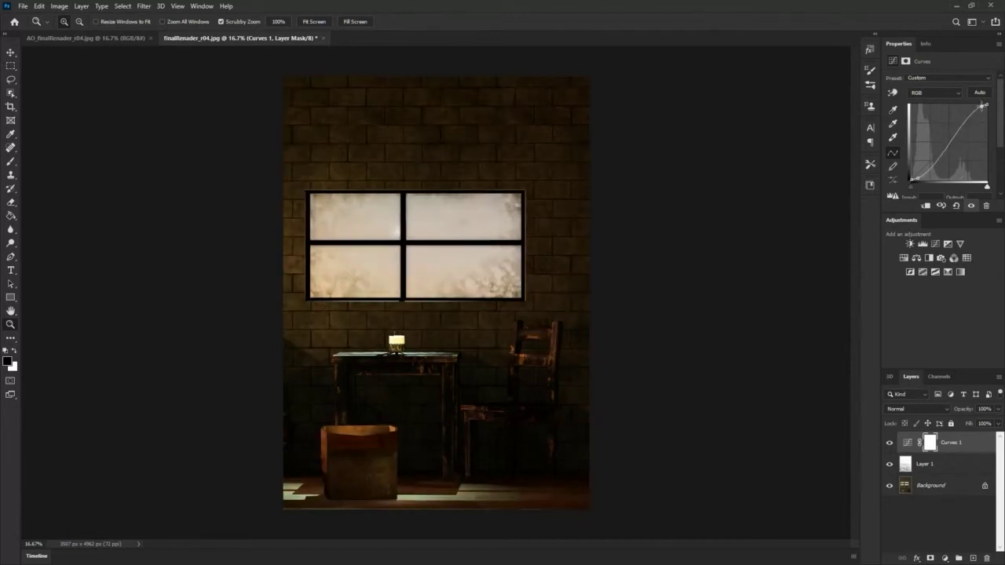
drag(916, 179, 916, 177)
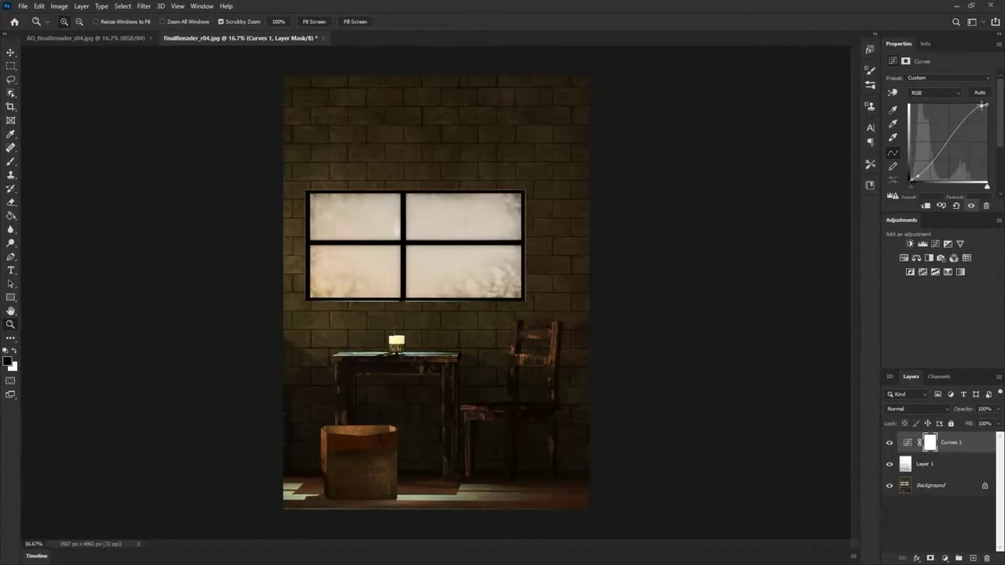
drag(916, 177, 942, 200)
drag(968, 235, 918, 174)
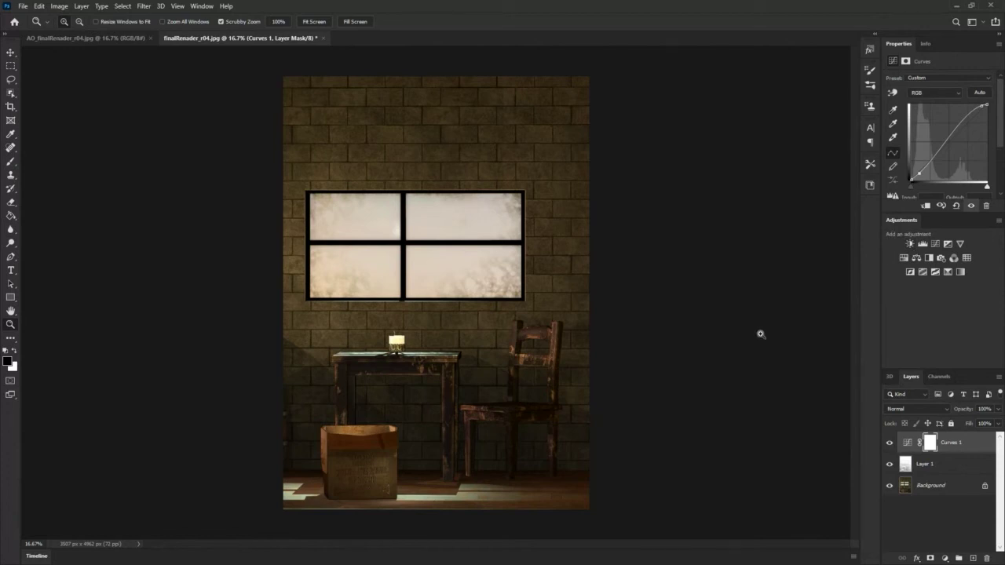
Add an Exposure adjustment of about -2 and limit its mask with a short vertical linear gradient so only the upper wall darkens.
click(947, 246)
drag(938, 105, 924, 108)
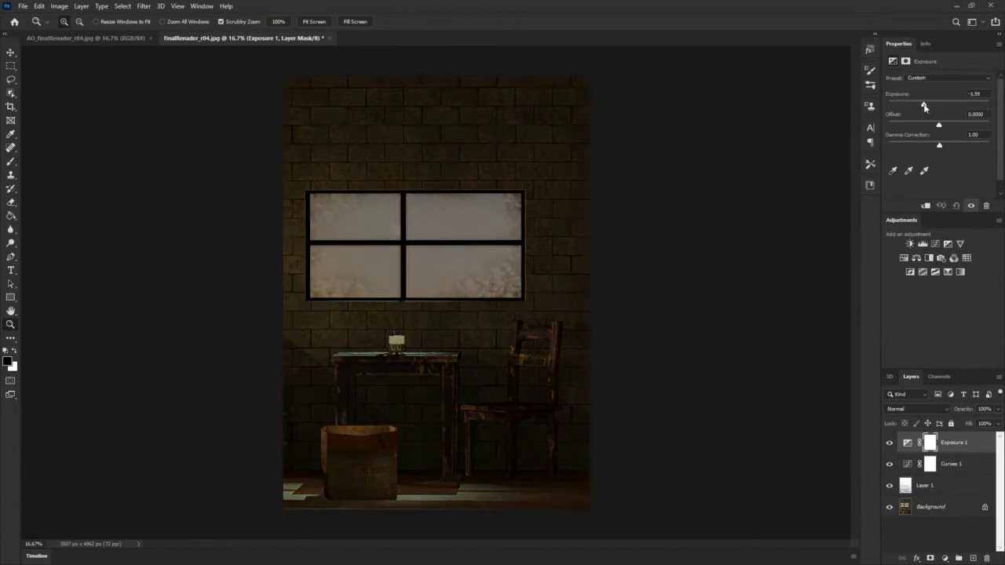
click(928, 444)
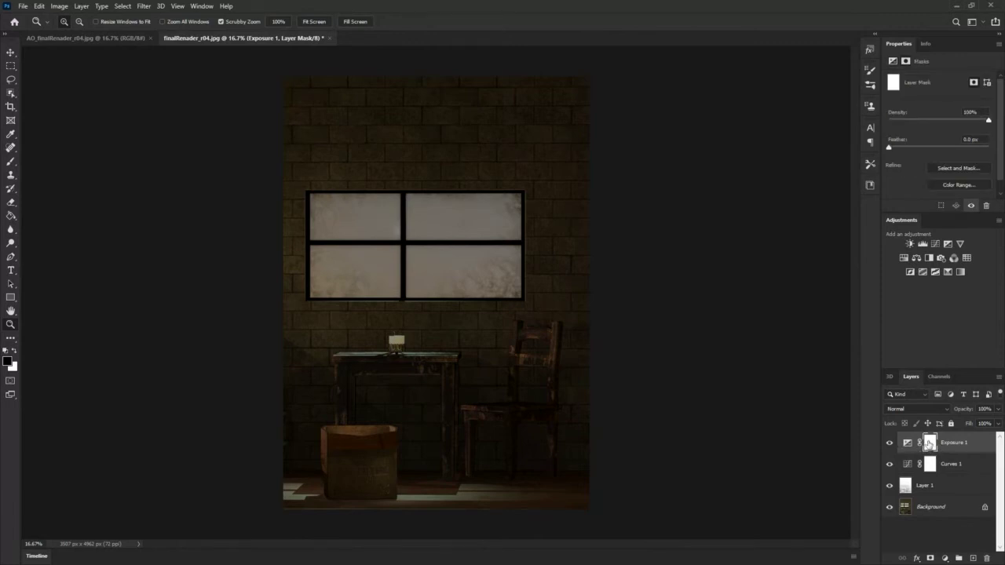
click(11, 217)
click(80, 216)
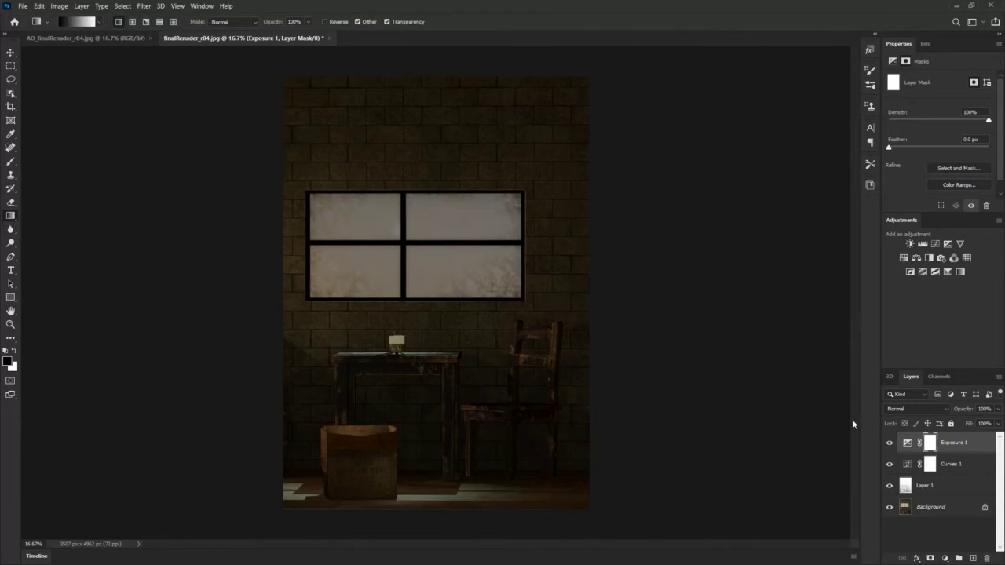
drag(425, 176, 428, 430)
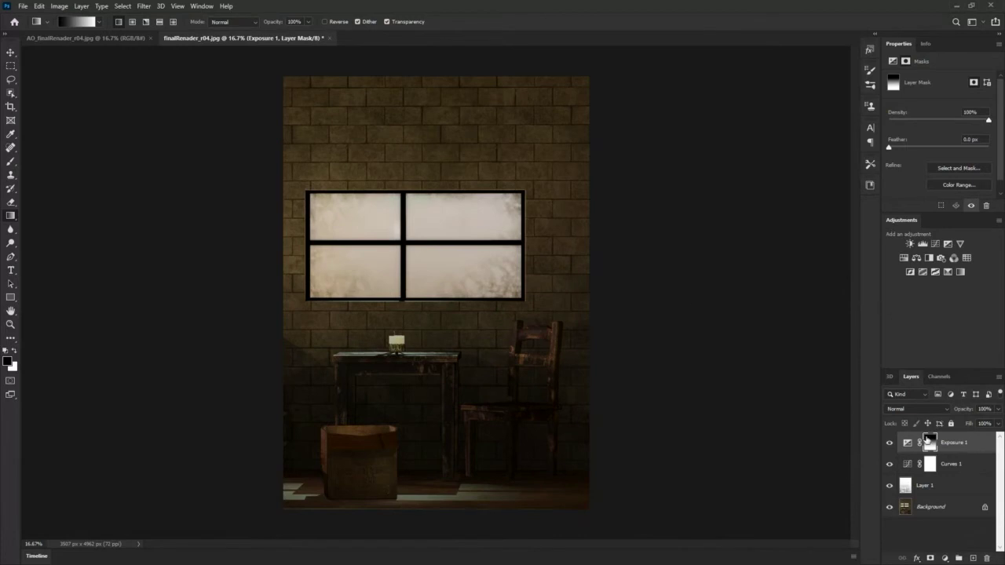
key(ctrl+z)
drag(433, 225, 445, 432)
drag(424, 163, 417, 302)
drag(397, 241, 396, 157)
drag(394, 196, 395, 112)
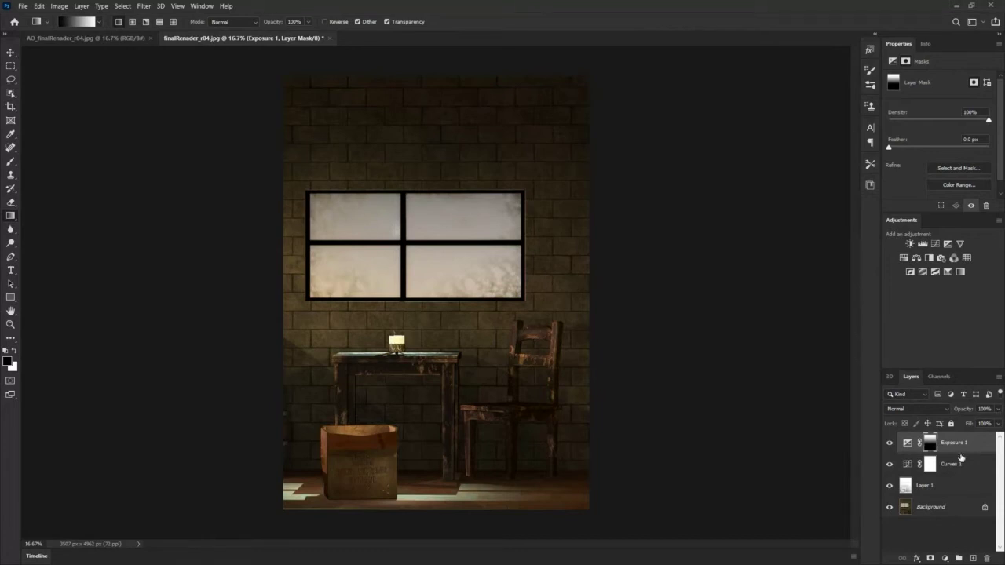
Add a second Exposure adjustment at -2.20 and mask it with a diagonal gradient that darkens towards the image's upper-right corner.
click(947, 245)
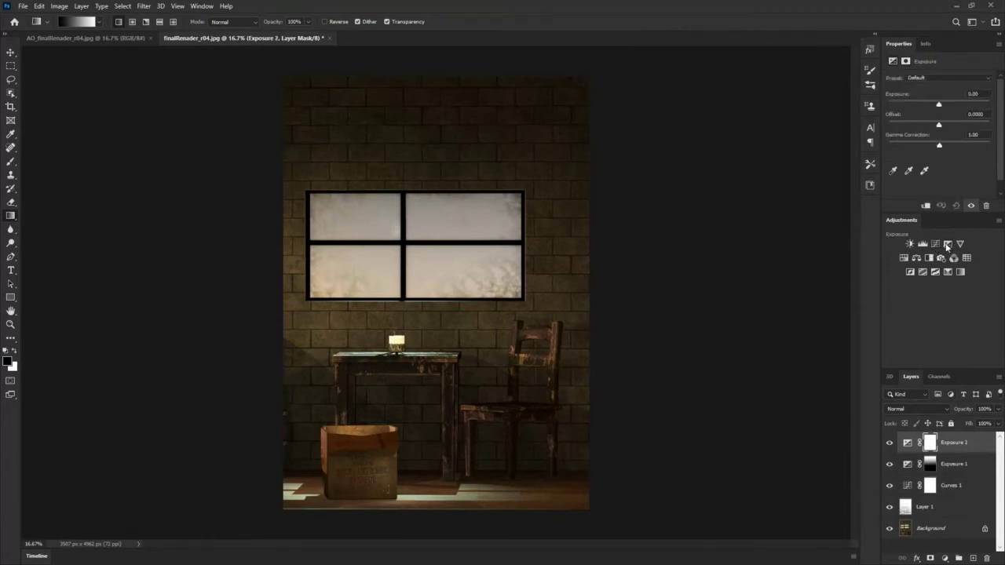
drag(939, 107, 922, 106)
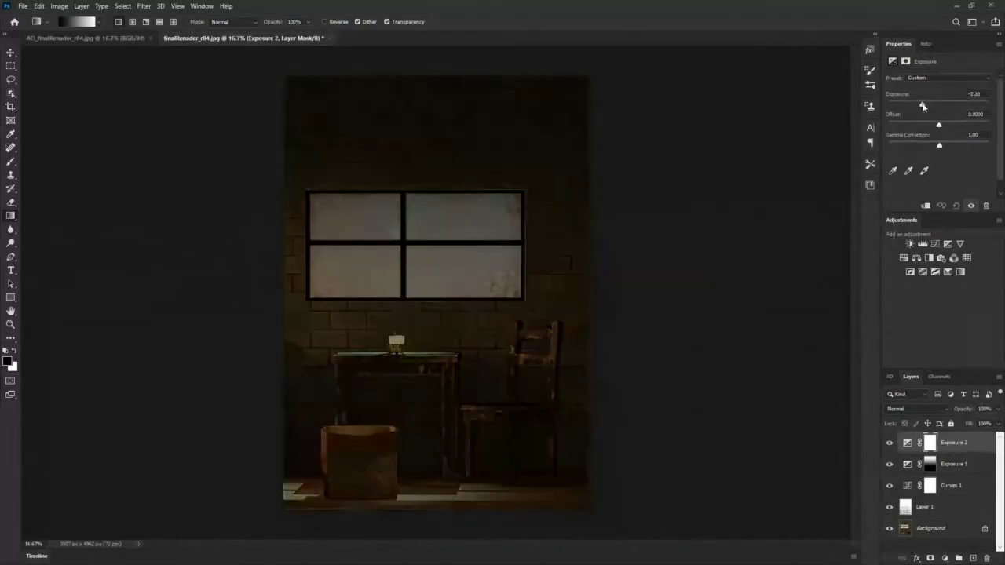
drag(262, 336, 541, 179)
drag(388, 300, 672, 99)
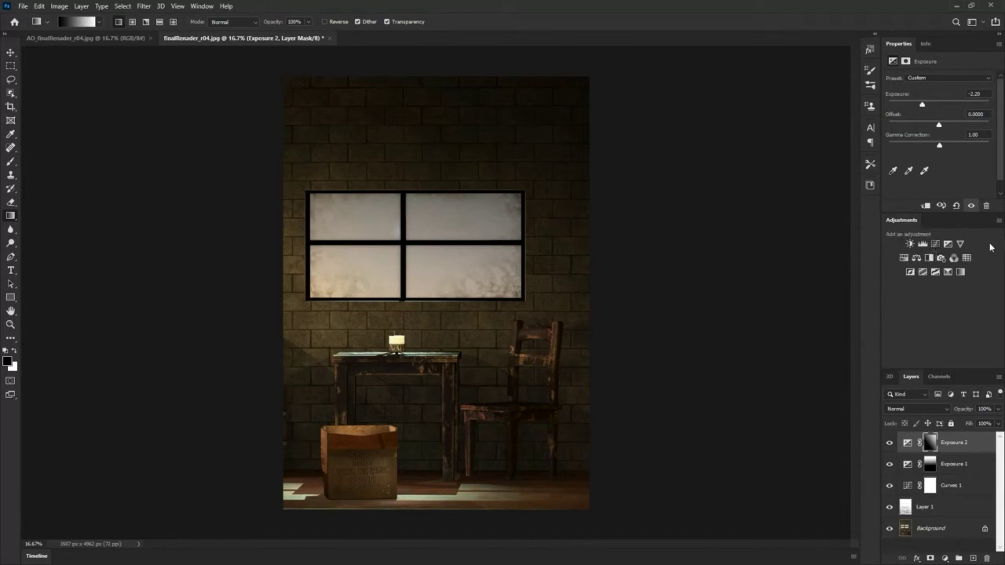
Add a third, strongly lowered Exposure adjustment with a wide radial gradient mask as a vignette around the window and table, and compare its effect.
click(945, 245)
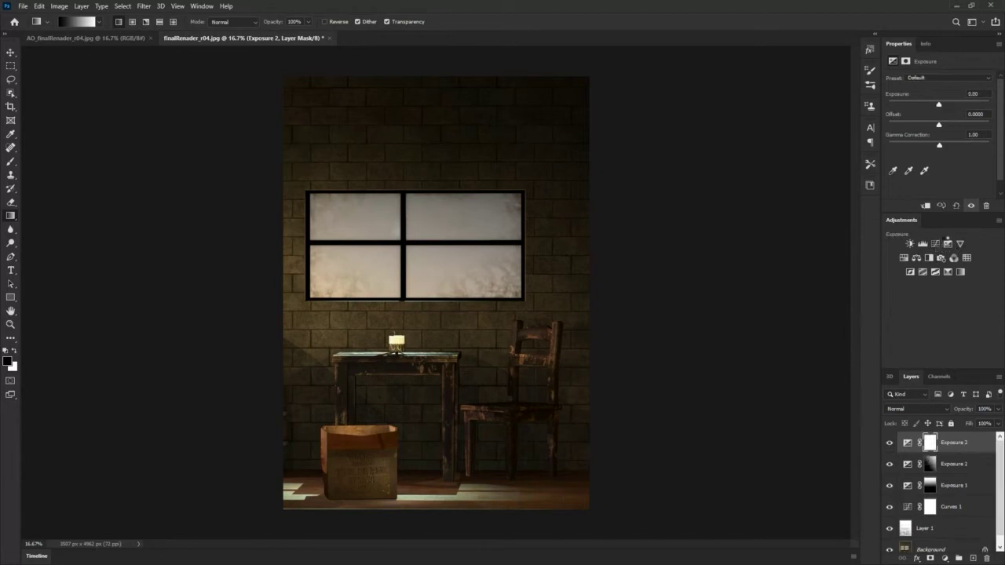
drag(940, 106, 909, 105)
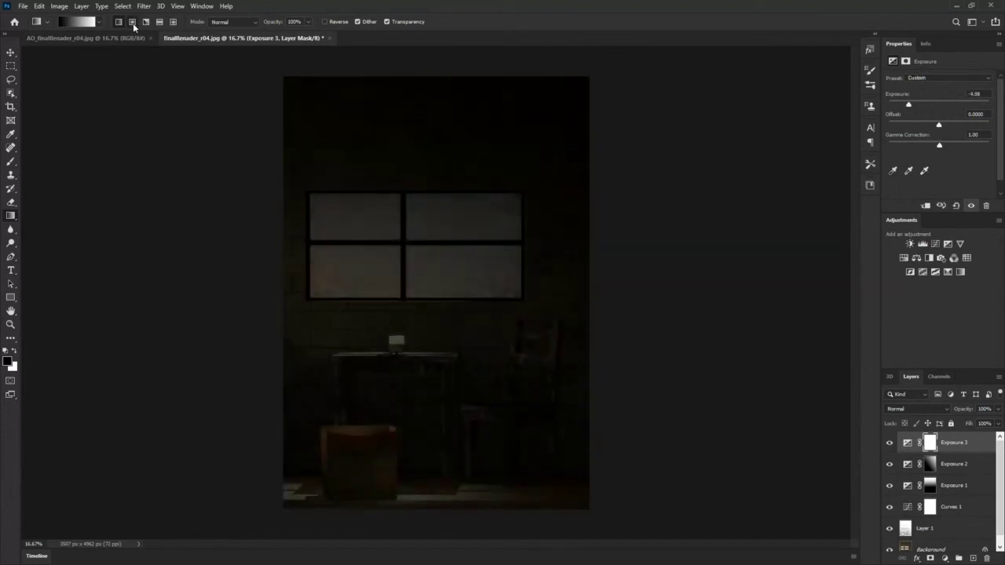
click(930, 444)
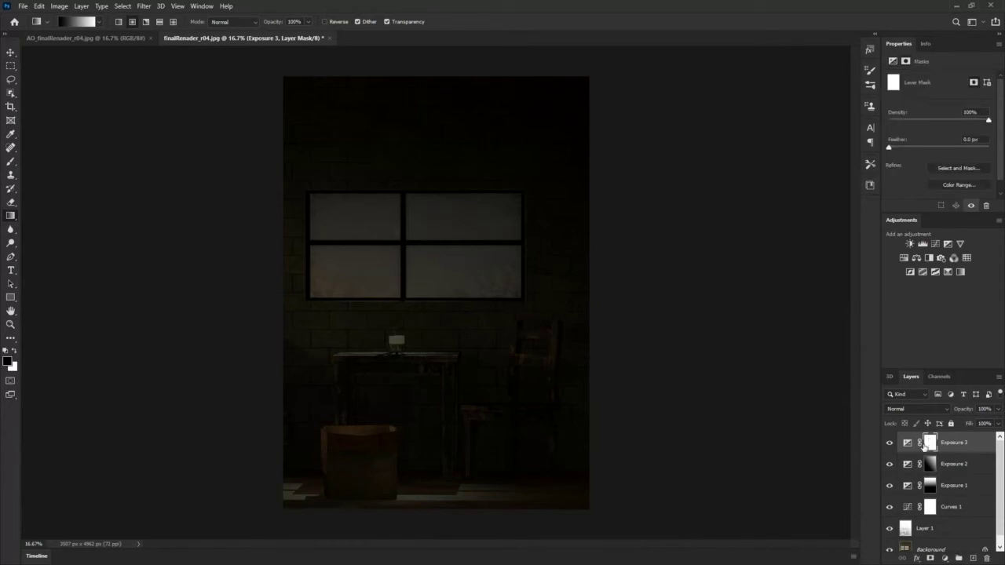
drag(432, 333, 424, 157)
drag(419, 332, 424, 88)
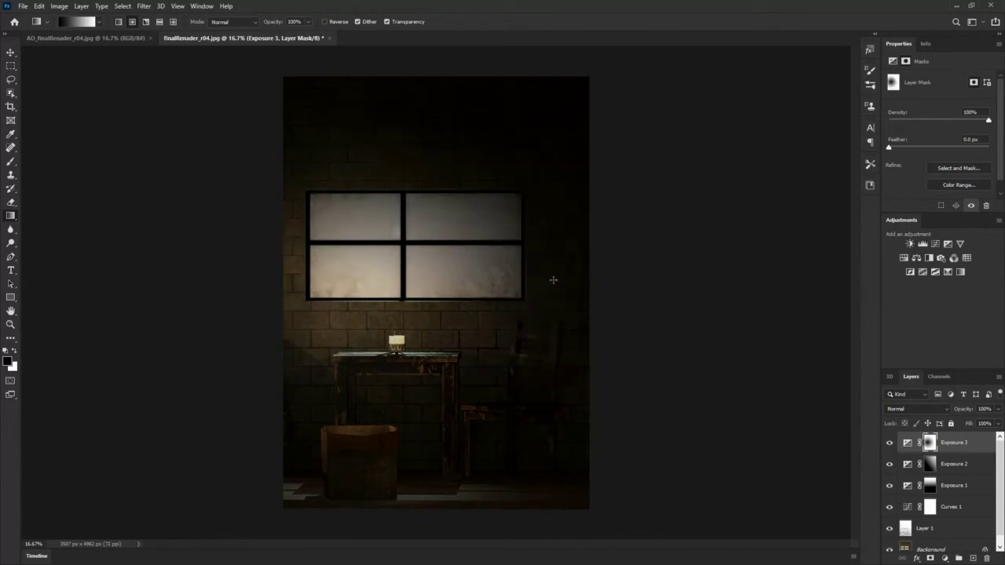
drag(411, 314, 877, 304)
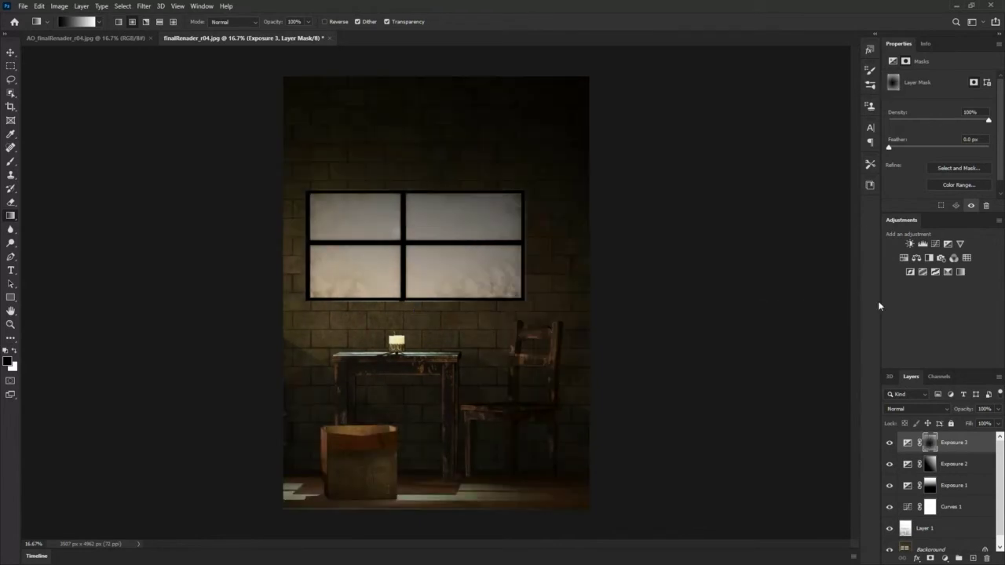
drag(457, 303, 865, 303)
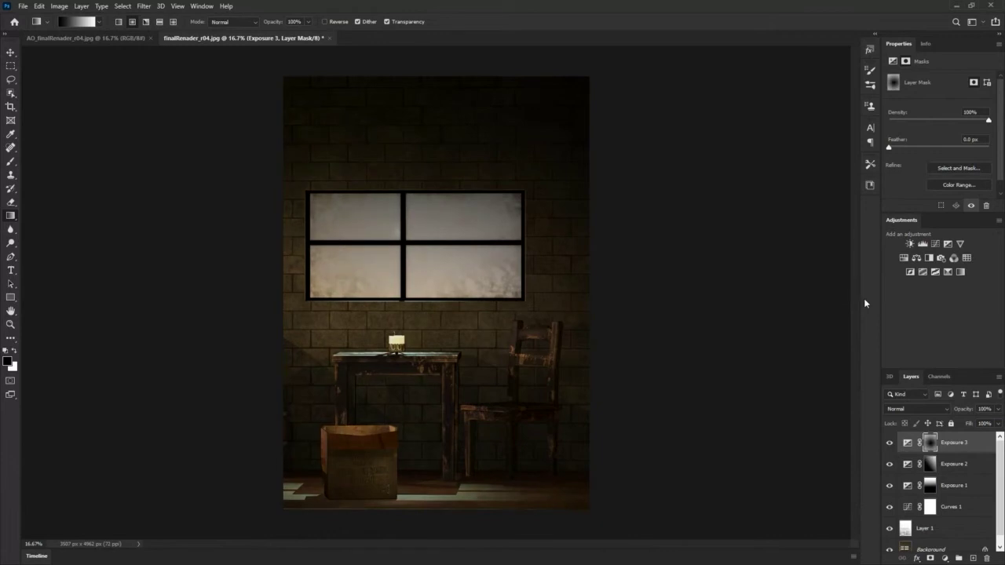
click(888, 443)
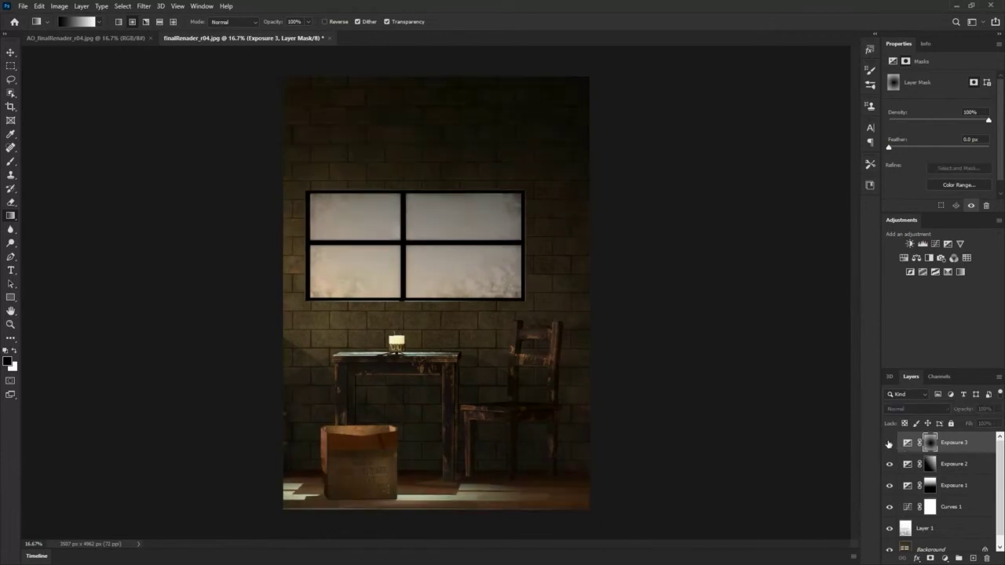
click(888, 443)
click(889, 443)
click(888, 443)
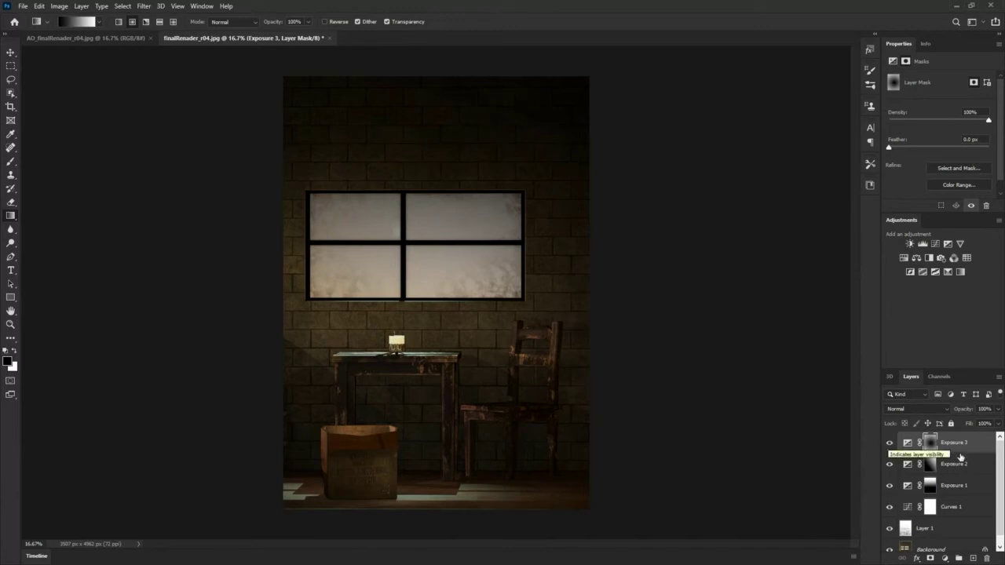
Add a Curves adjustment layer above the vignette exposure layer and raise the midtones to brighten the image.
click(907, 443)
click(935, 243)
drag(942, 150, 942, 135)
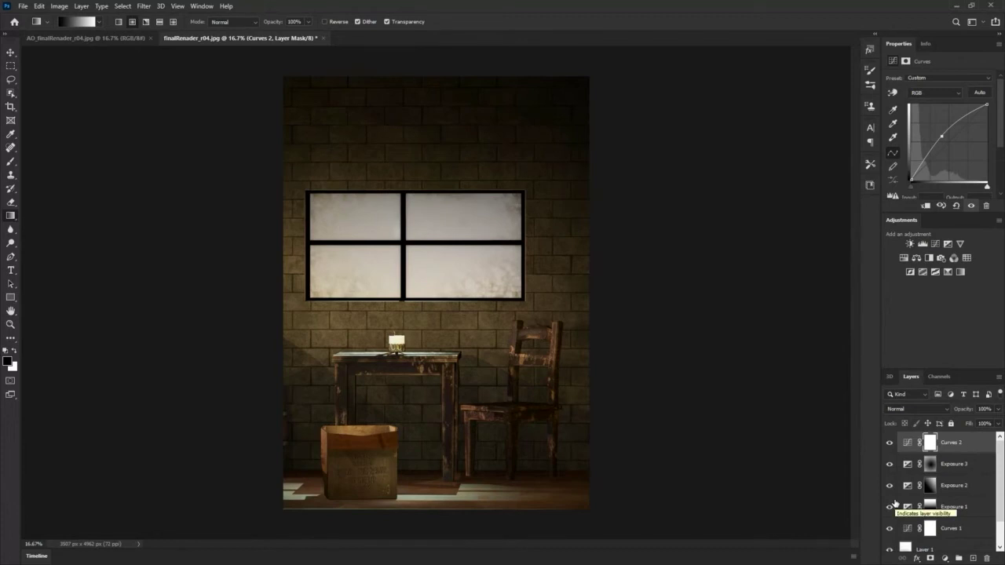
Add a Warming Filter (85) photo filter at 67% density and try a radial gradient on its mask around the window.
click(941, 259)
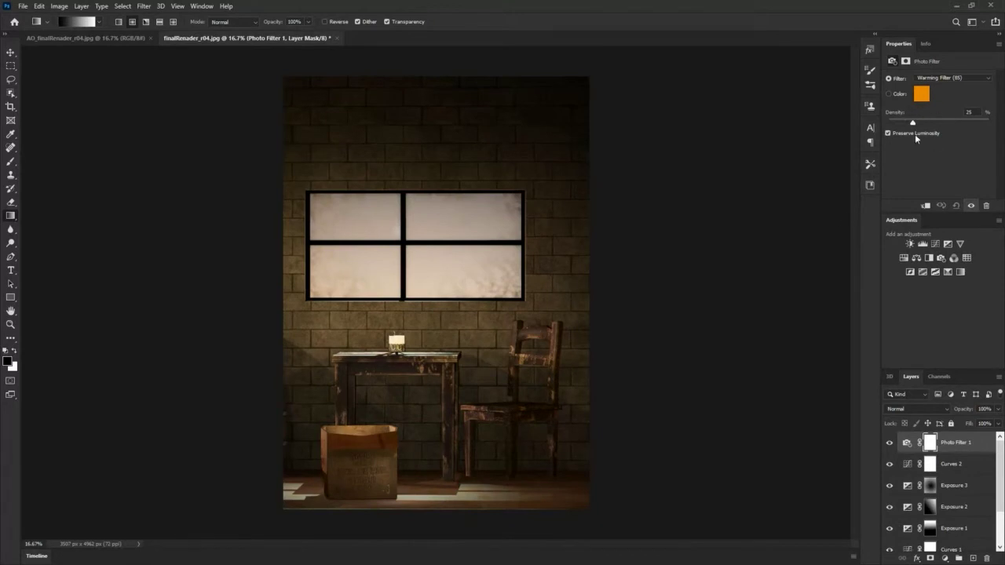
mouse_move(942, 126)
mouse_down()
mouse_move(963, 125)
mouse_move(955, 125)
mouse_up()
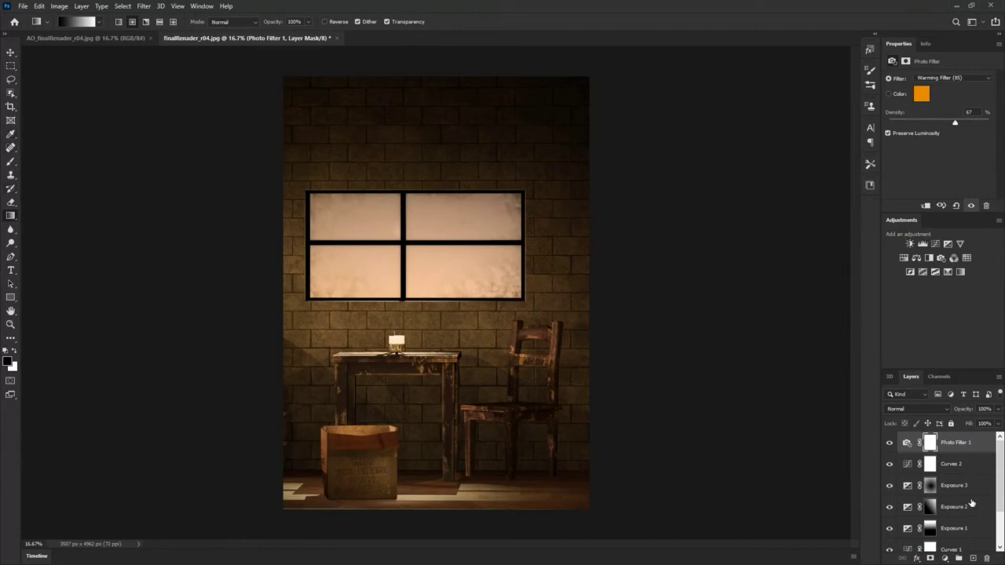
click(930, 443)
drag(402, 286, 557, 168)
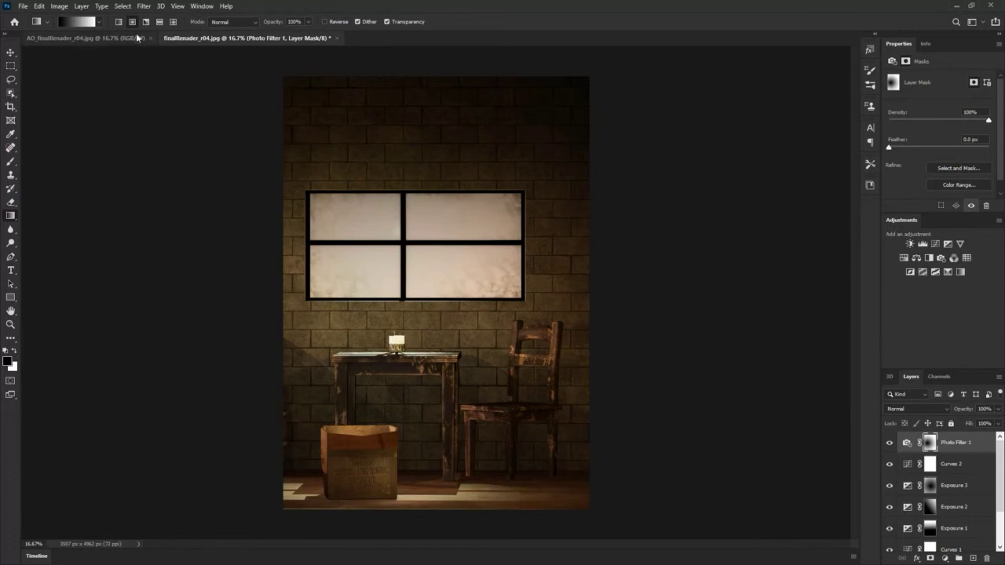
Redraw the warming filter's mask as a diagonal linear gradient so the warmth concentrates towards the image's lower-left side.
click(120, 22)
drag(363, 331, 564, 221)
drag(411, 314, 283, 393)
drag(476, 155, 318, 299)
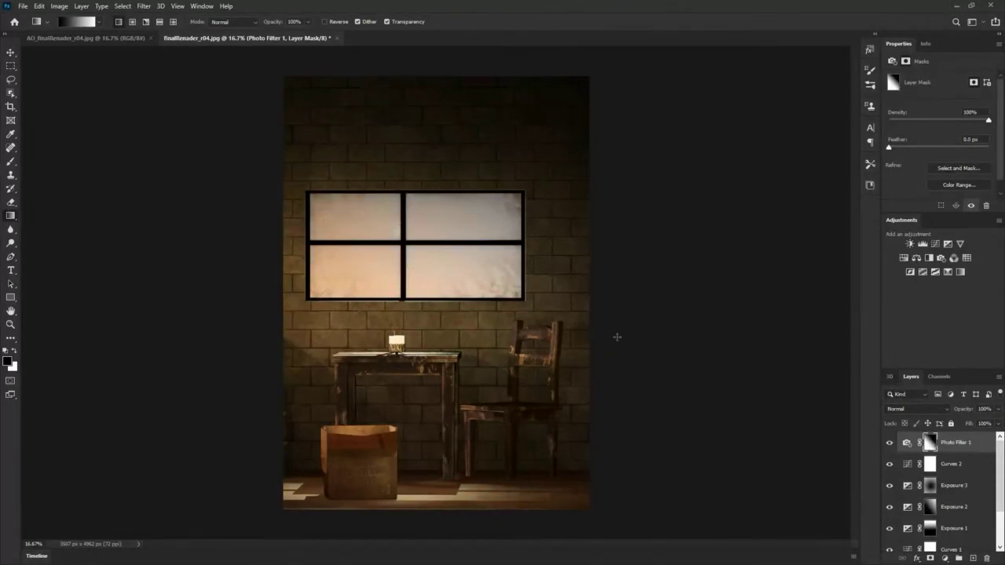
drag(411, 281, 270, 390)
drag(440, 222, 292, 355)
Add a second Photo Filter adjustment on top of the stack and set it to Cooling Filter (82).
click(941, 258)
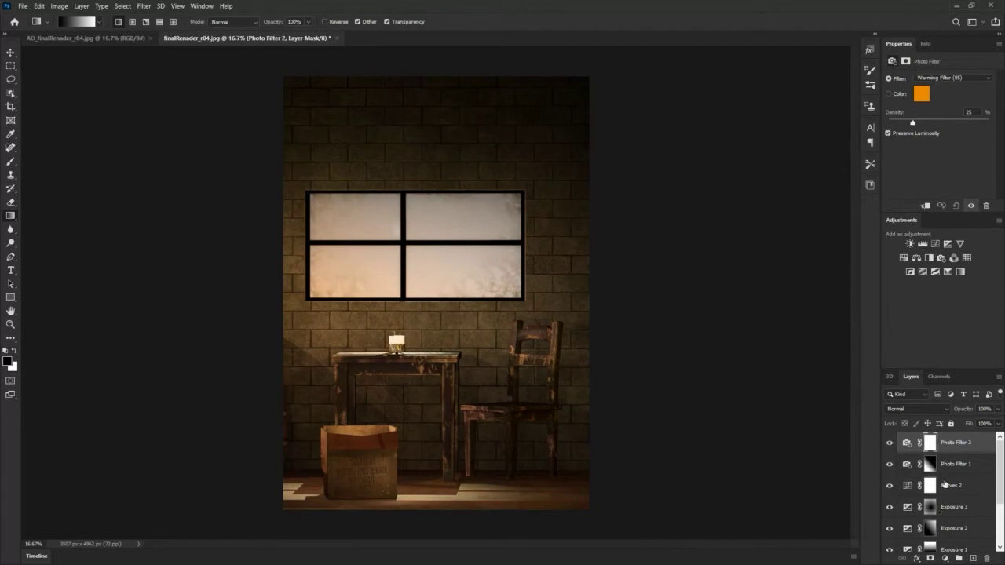
click(929, 92)
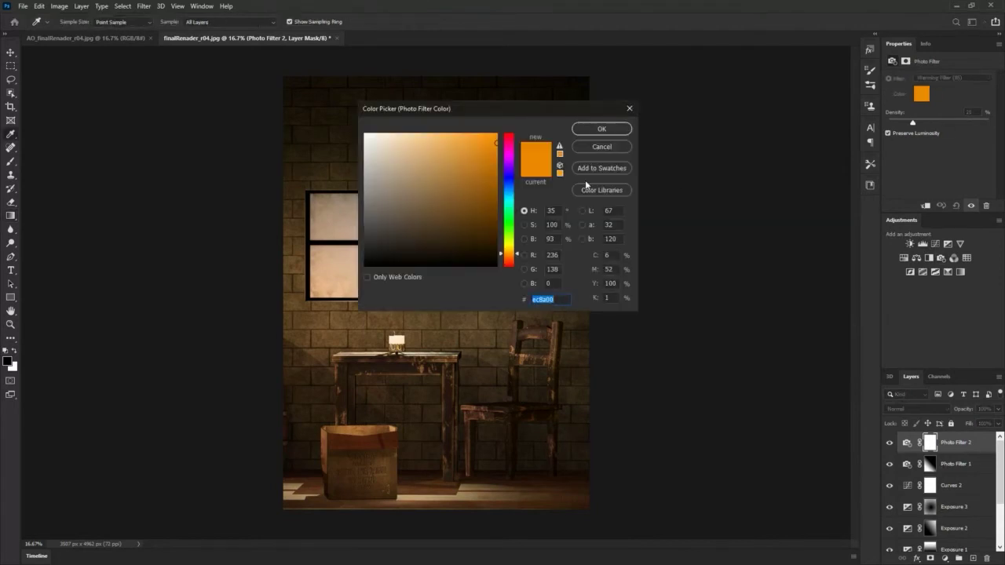
click(602, 147)
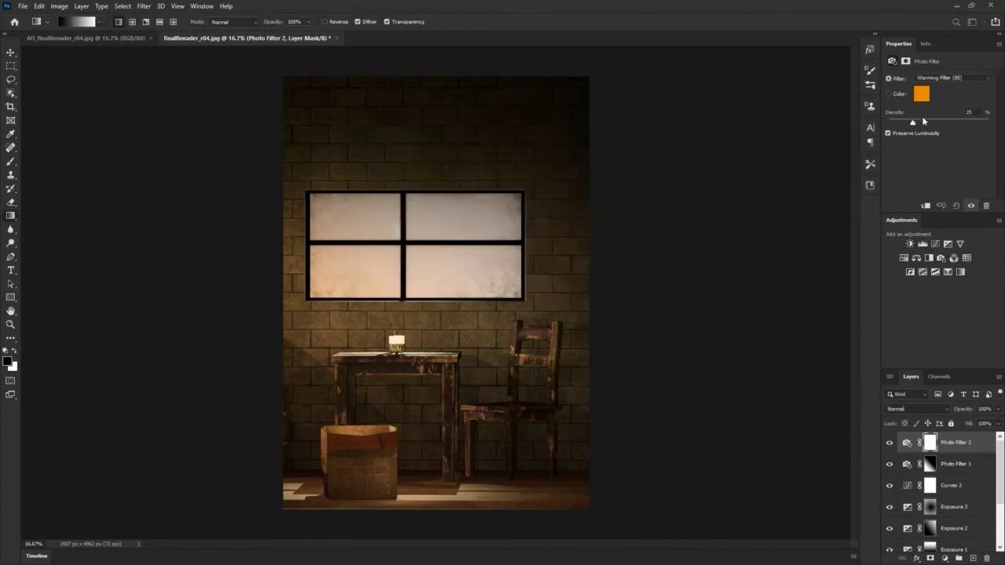
click(961, 78)
click(965, 129)
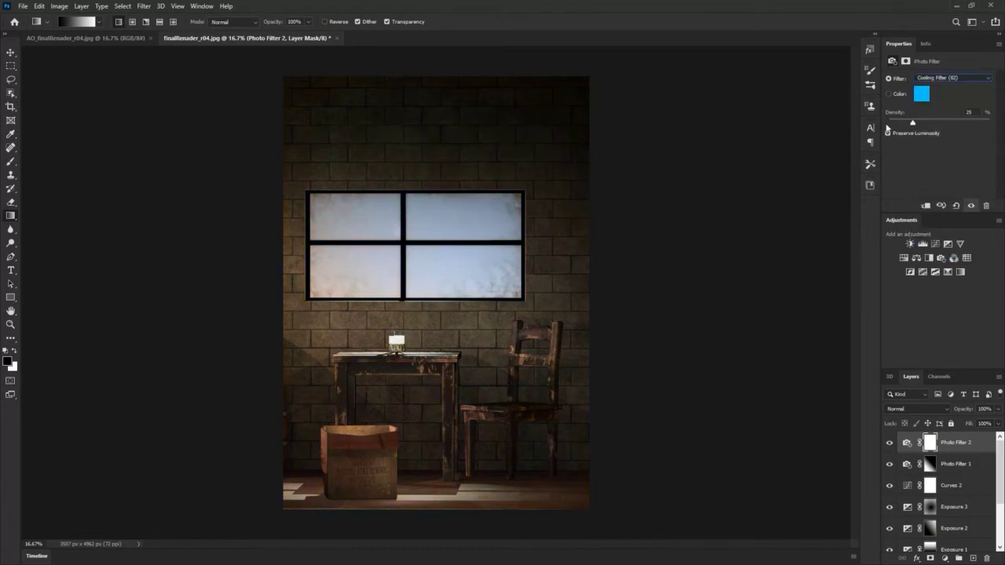
Mask the cooling filter with a diagonal linear gradient so only the upper-right part of the scene turns blue.
click(929, 443)
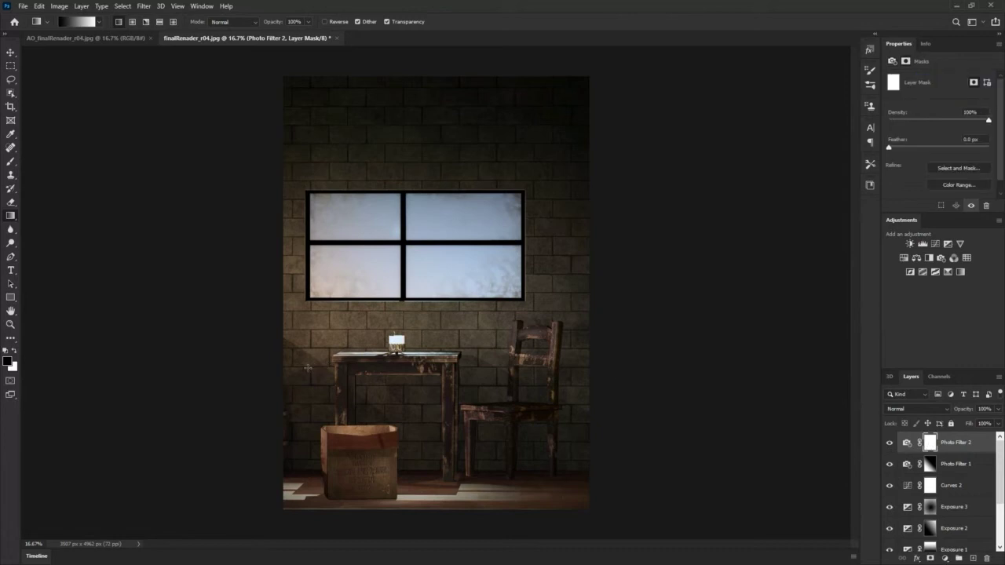
drag(545, 164, 529, 165)
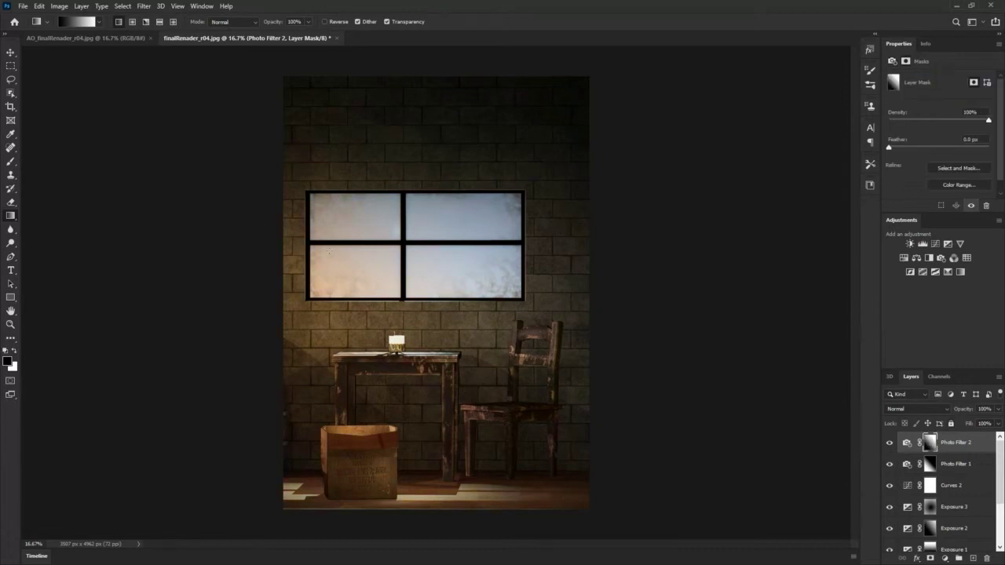
drag(415, 187, 469, 204)
drag(316, 353, 400, 273)
mouse_move(365, 349)
mouse_down()
mouse_move(538, 179)
mouse_move(522, 185)
mouse_up()
Add a Hue/Saturation adjustment layer and raise its saturation to +15.
click(904, 258)
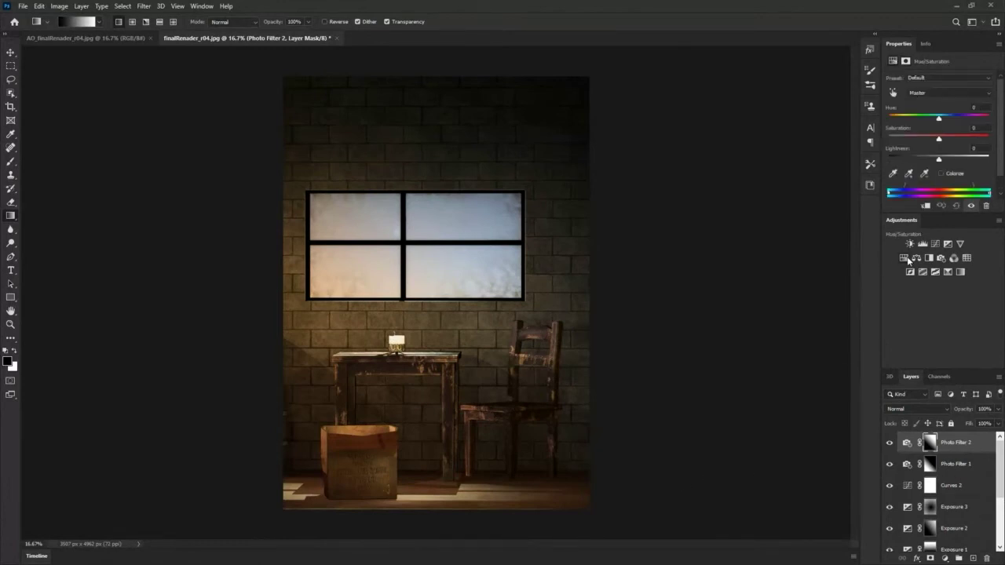
drag(938, 136, 947, 154)
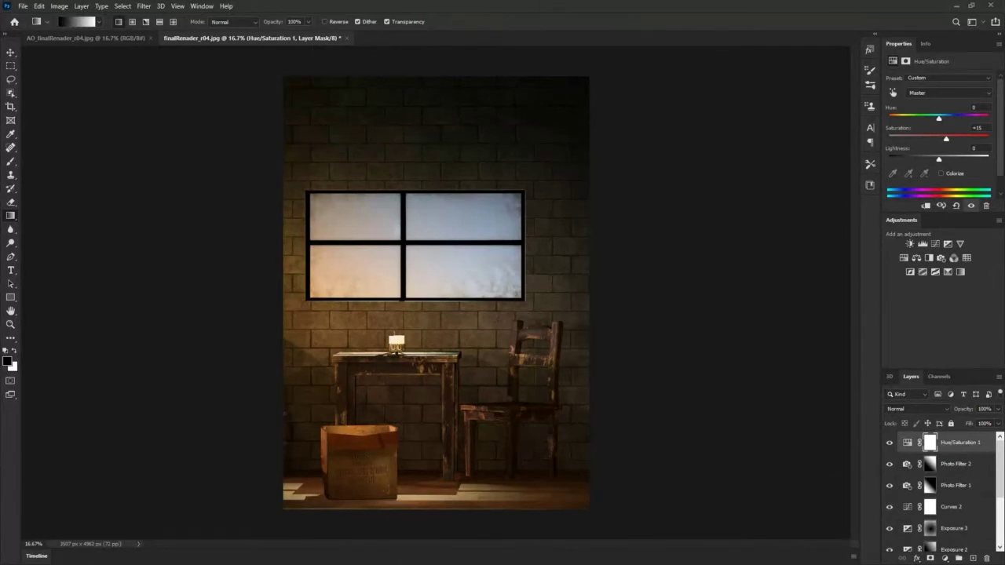
Display the edit history and place it in the empty canvas area beside the image.
click(202, 6)
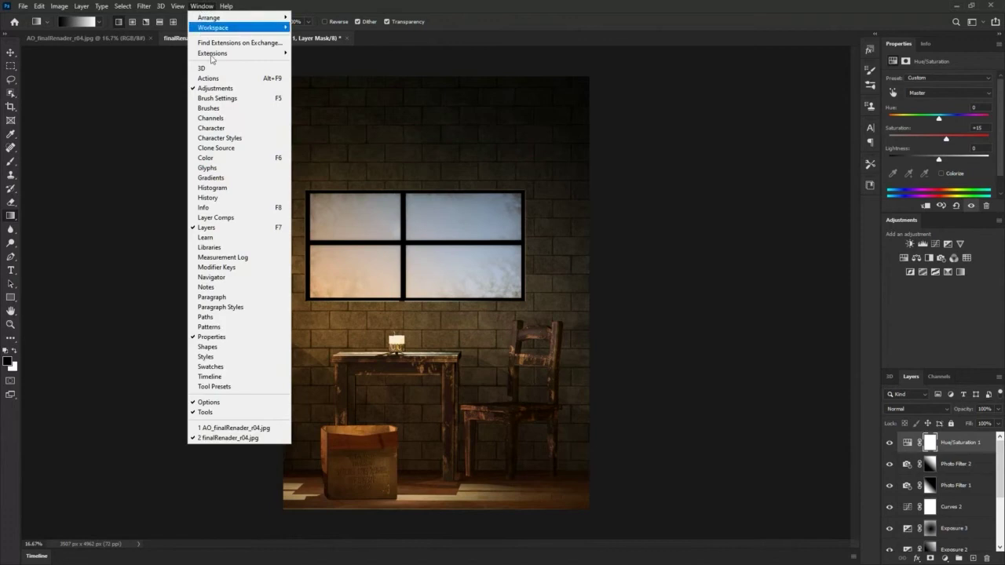
click(259, 201)
drag(724, 121, 744, 70)
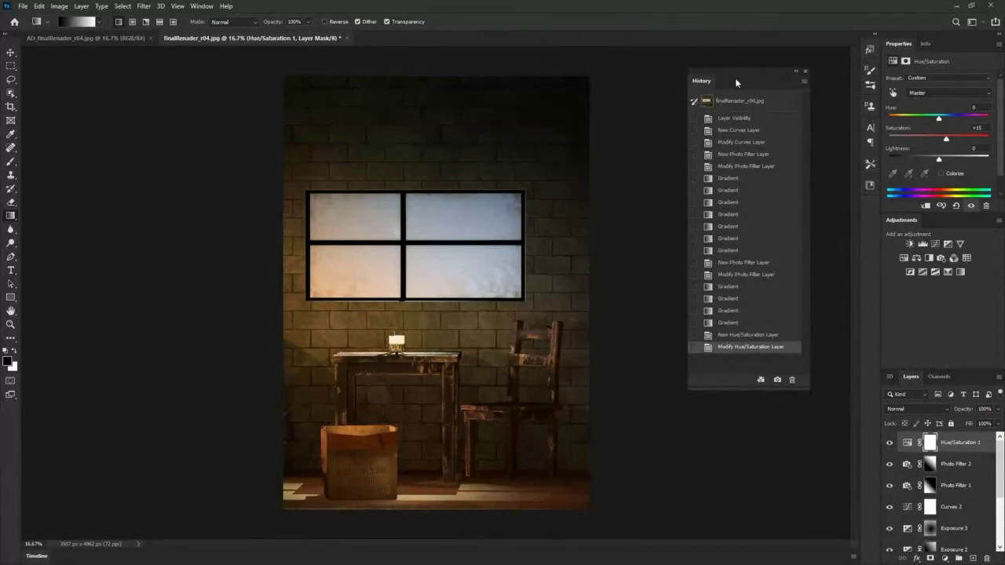
Add a Gradient Map adjustment layer and open its gradient for editing.
click(962, 273)
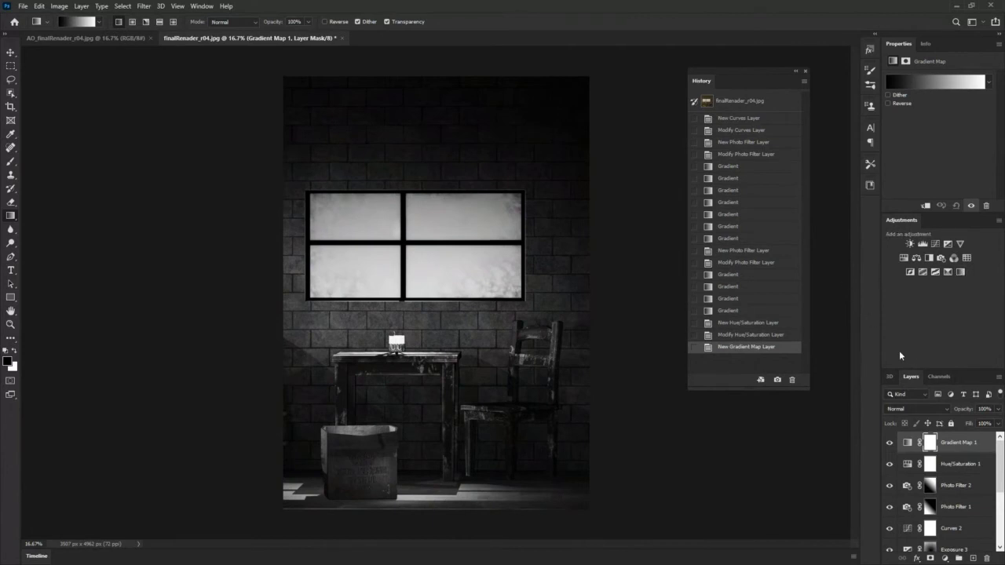
click(964, 442)
click(903, 82)
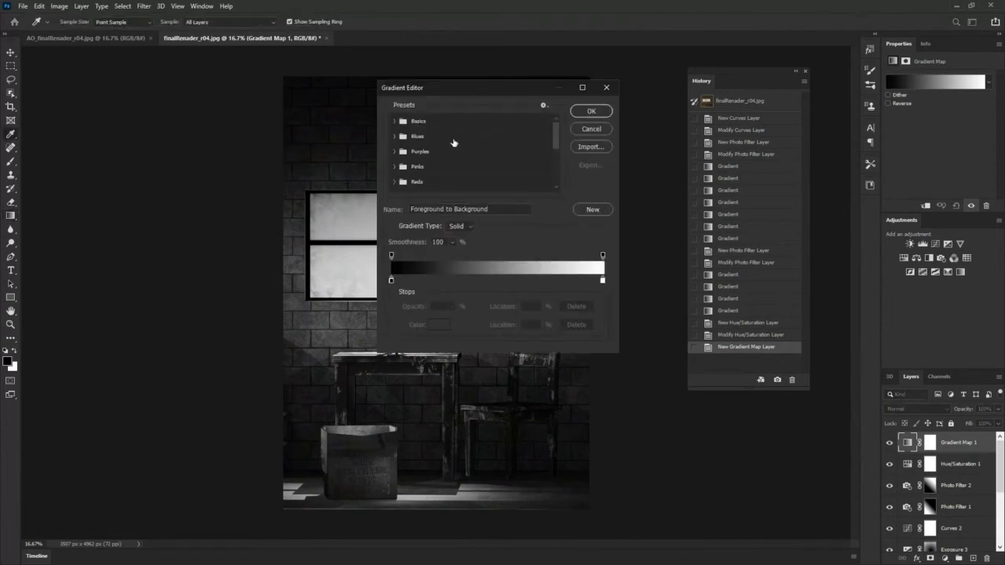
Browse the gradient presets and load the Off white_01 gradient from the Neutrals group as the starting gradient.
scroll(453, 142, down, 3)
scroll(453, 145, down, 2)
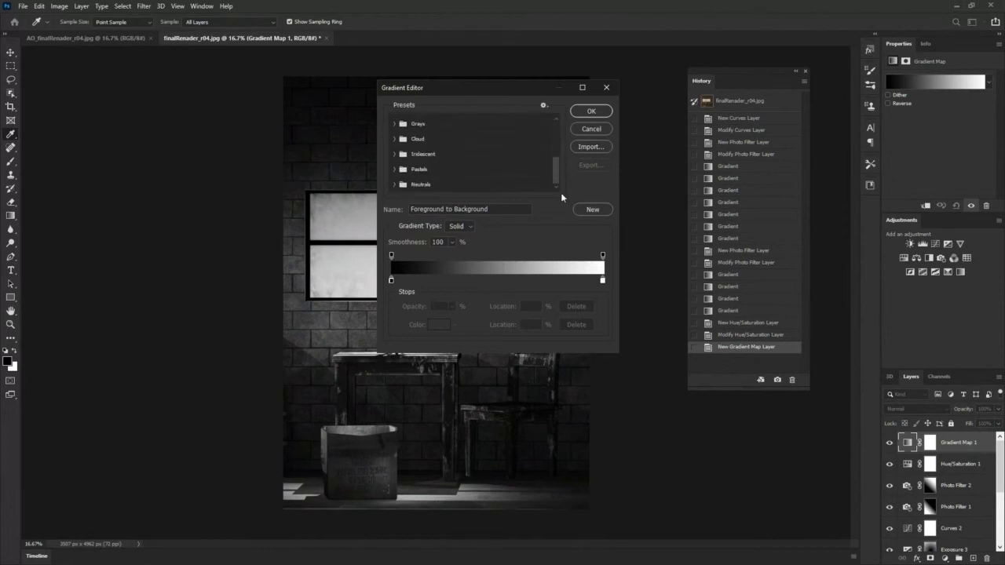
scroll(553, 151, up, 5)
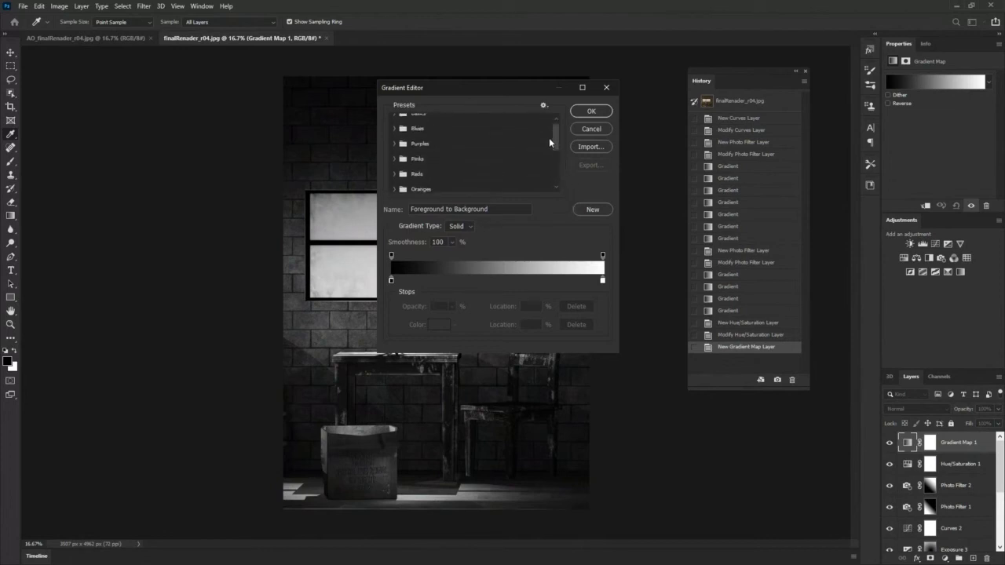
scroll(549, 129, down, 3)
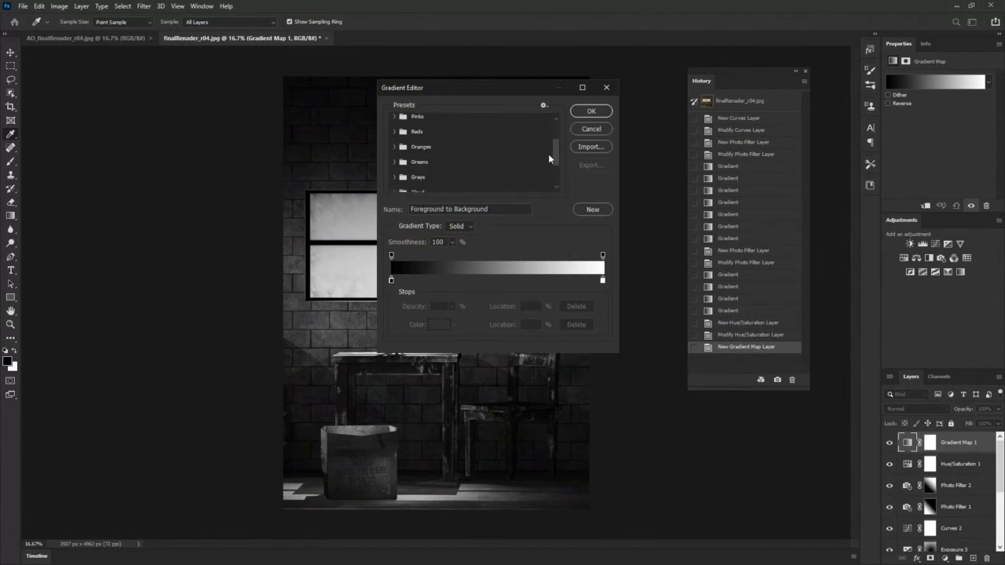
scroll(548, 165, down, 2)
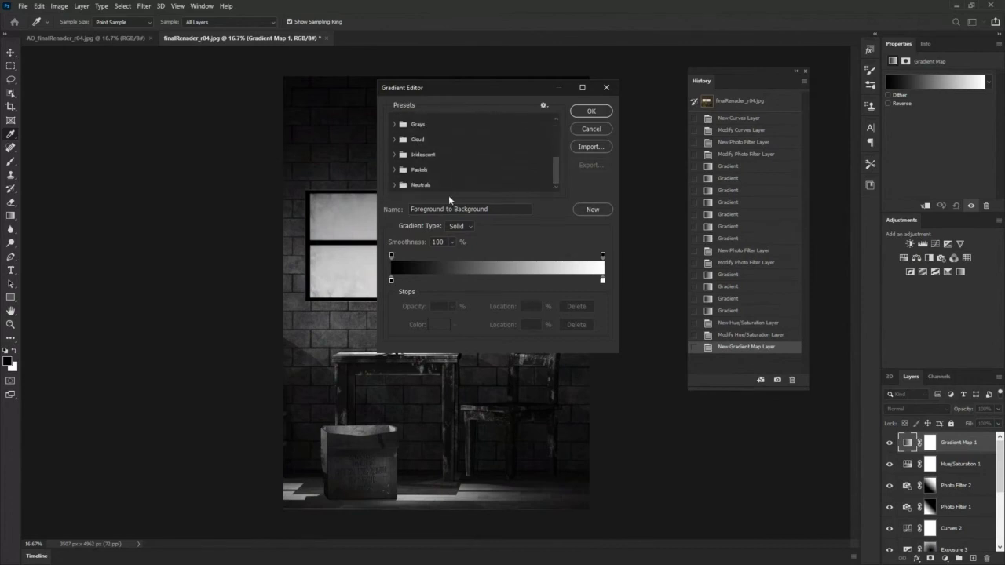
click(395, 185)
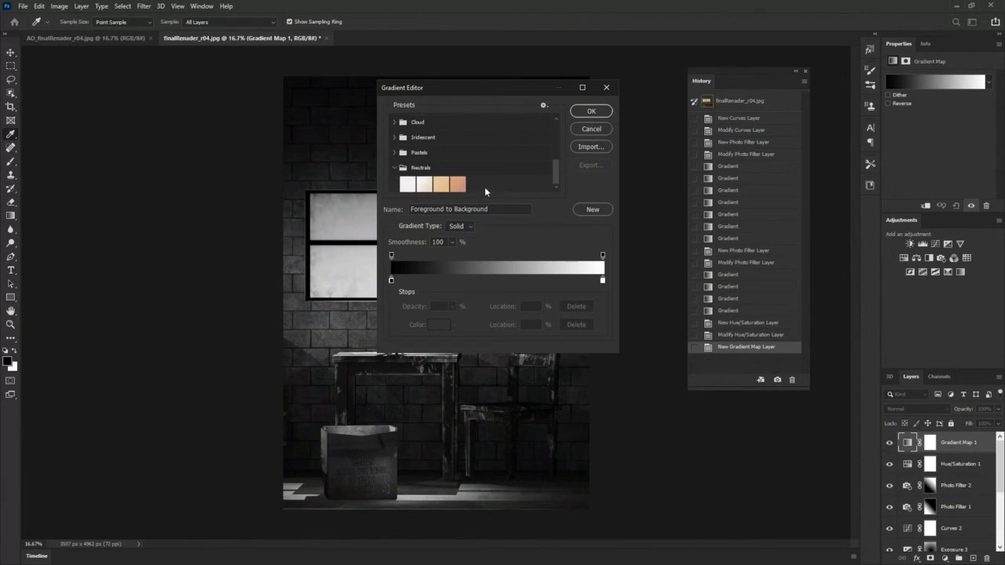
click(457, 185)
click(434, 184)
click(424, 186)
click(395, 168)
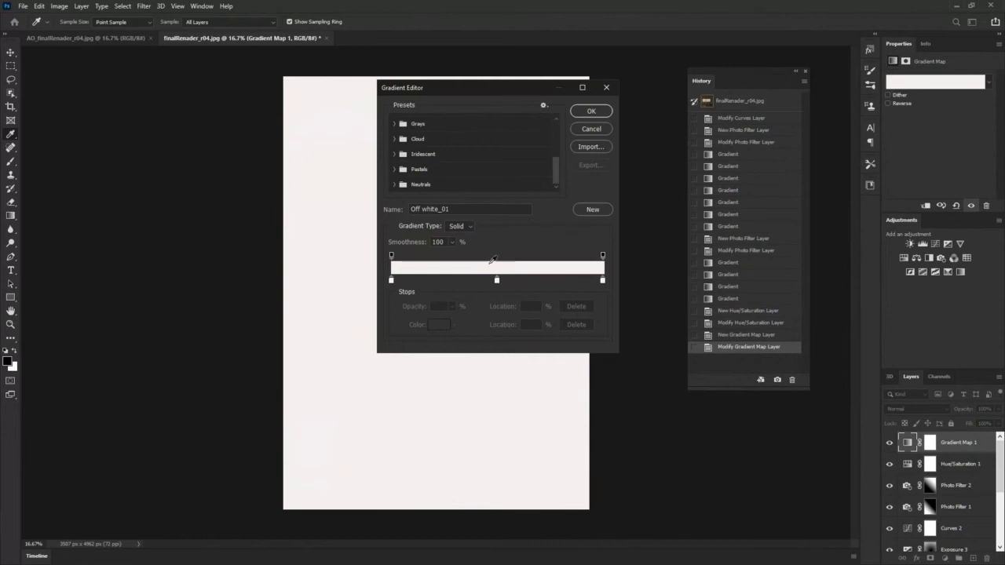
Change the gradient's start stop at 0% to dark blue 1a2840.
click(391, 280)
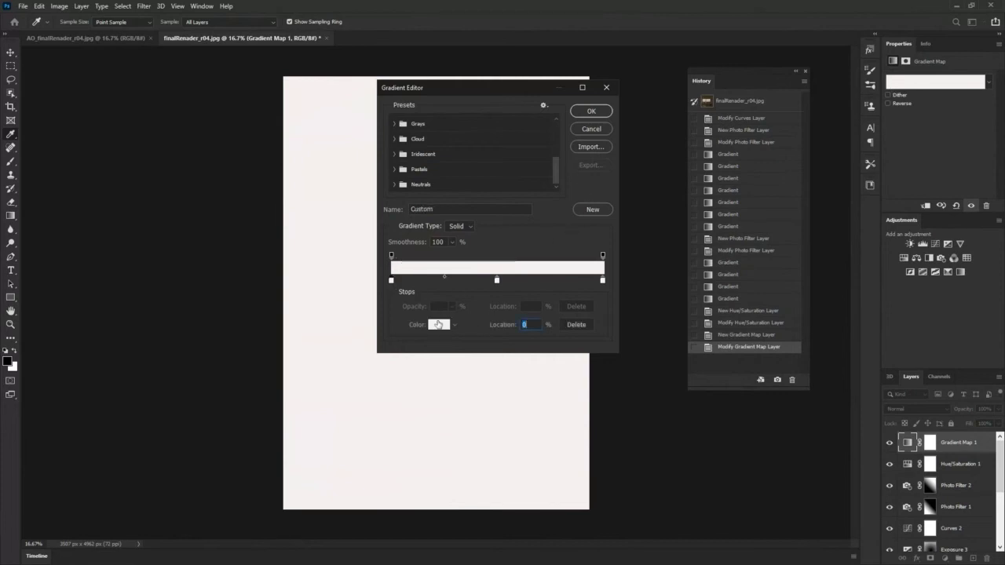
click(438, 324)
drag(442, 323, 316, 354)
click(515, 261)
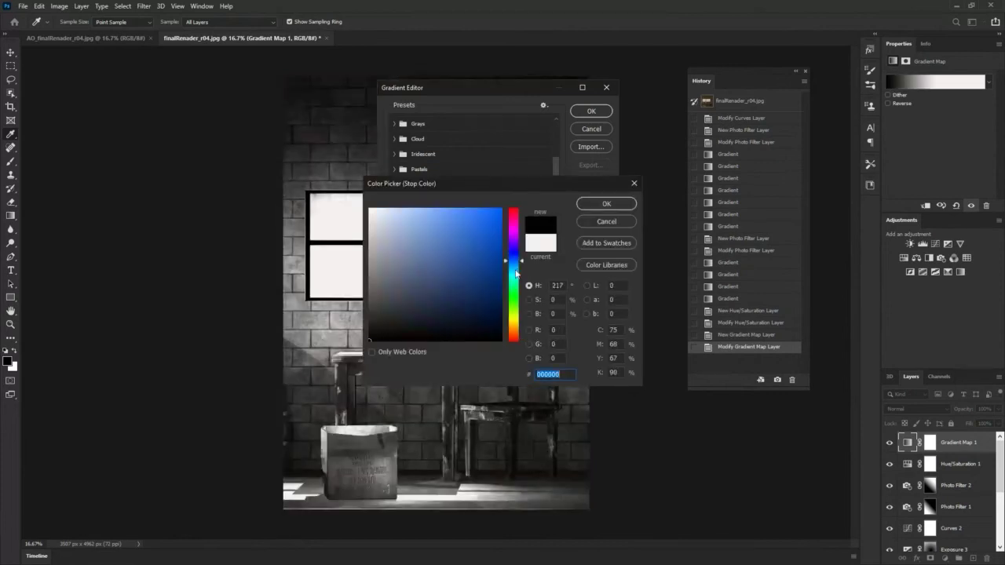
click(456, 283)
drag(462, 271, 447, 307)
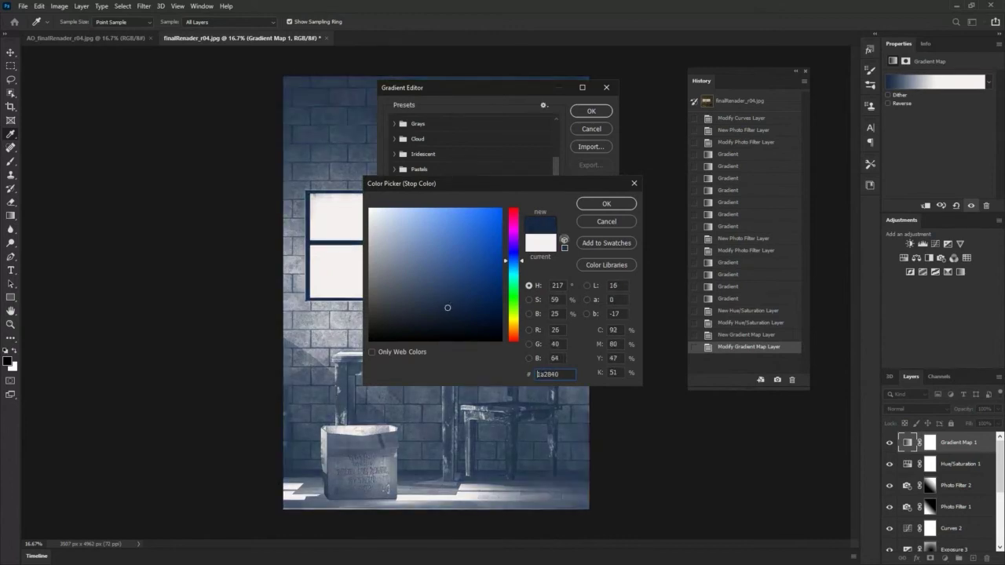
click(607, 204)
Change the gradient's end stop at 100% to dark gold with hue 45, saturation 74 and brightness 61.
click(602, 281)
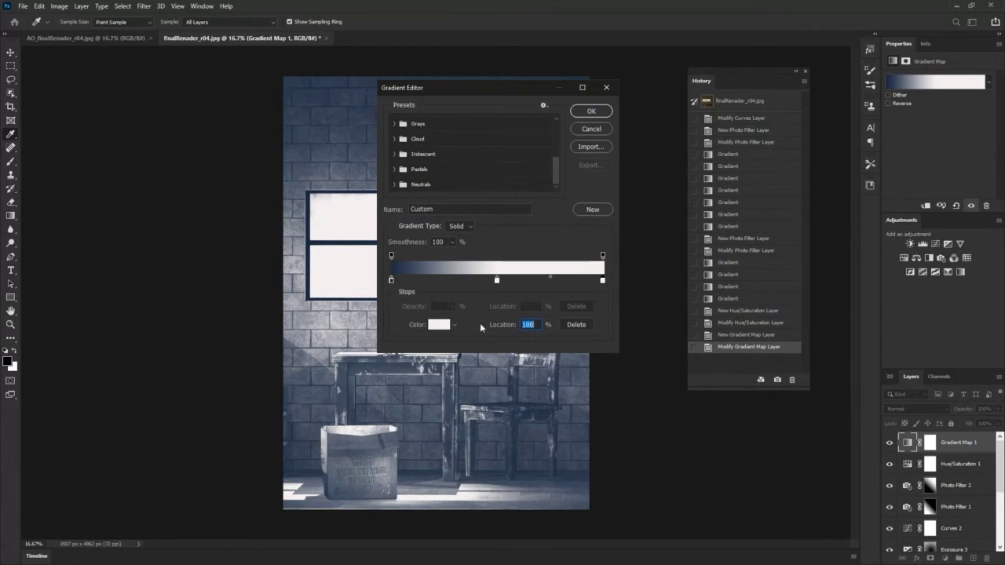
click(436, 325)
click(519, 312)
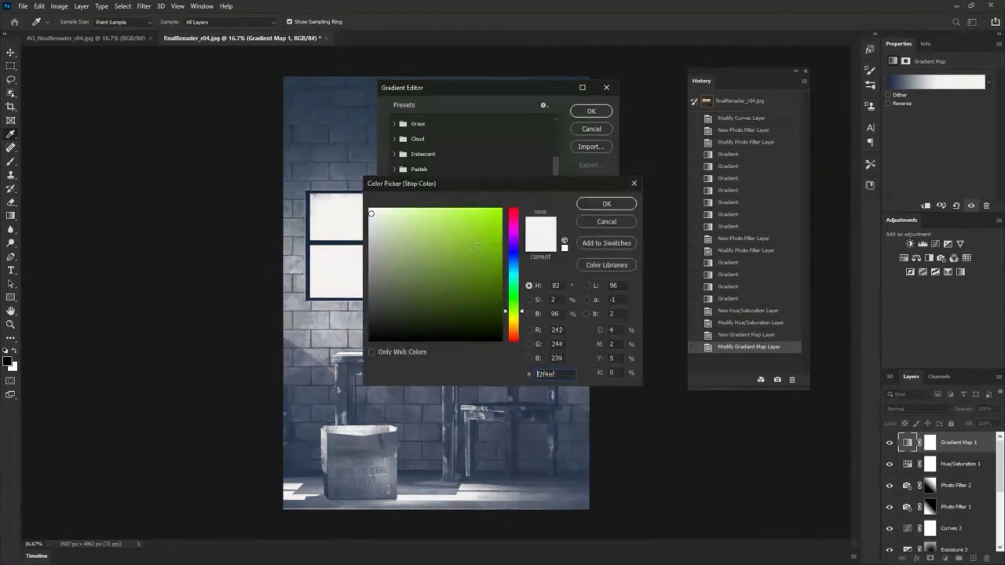
click(475, 248)
click(519, 270)
mouse_move(510, 312)
mouse_down()
mouse_move(513, 333)
mouse_move(513, 324)
mouse_up()
click(467, 264)
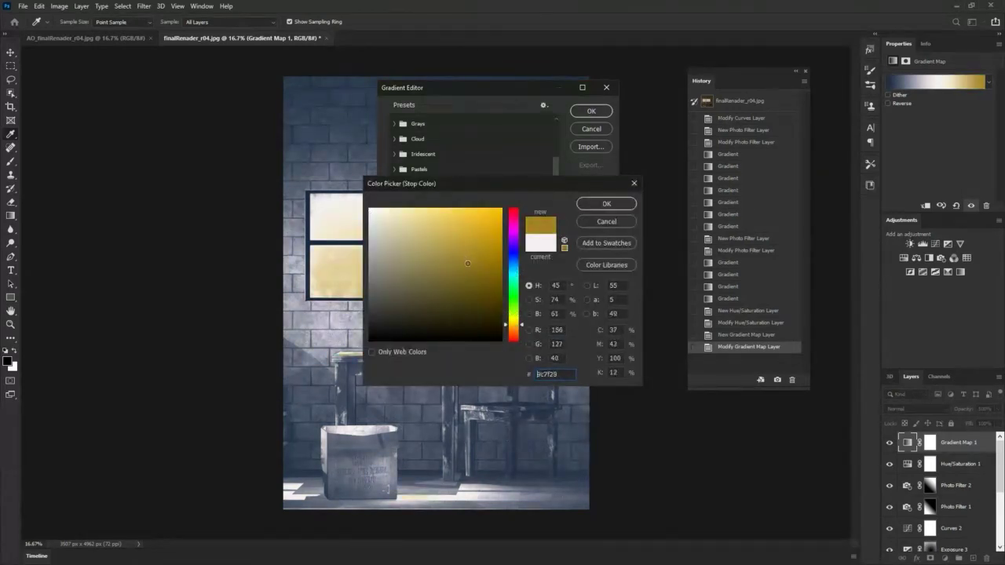
click(605, 205)
Remove the white middle stop so the gradient map runs directly from blue to gold, and apply the gradient.
drag(528, 90, 181, 76)
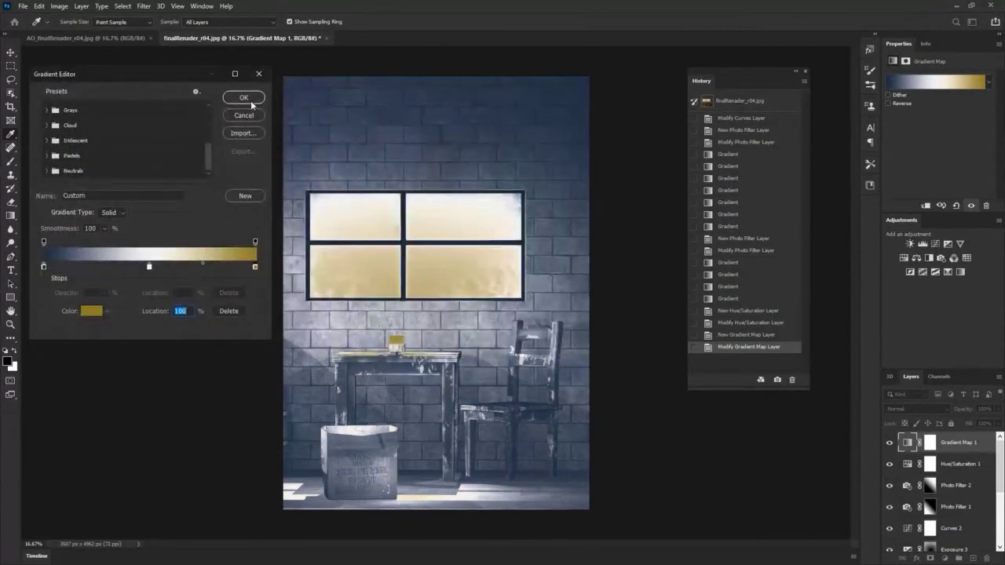
drag(149, 267, 150, 318)
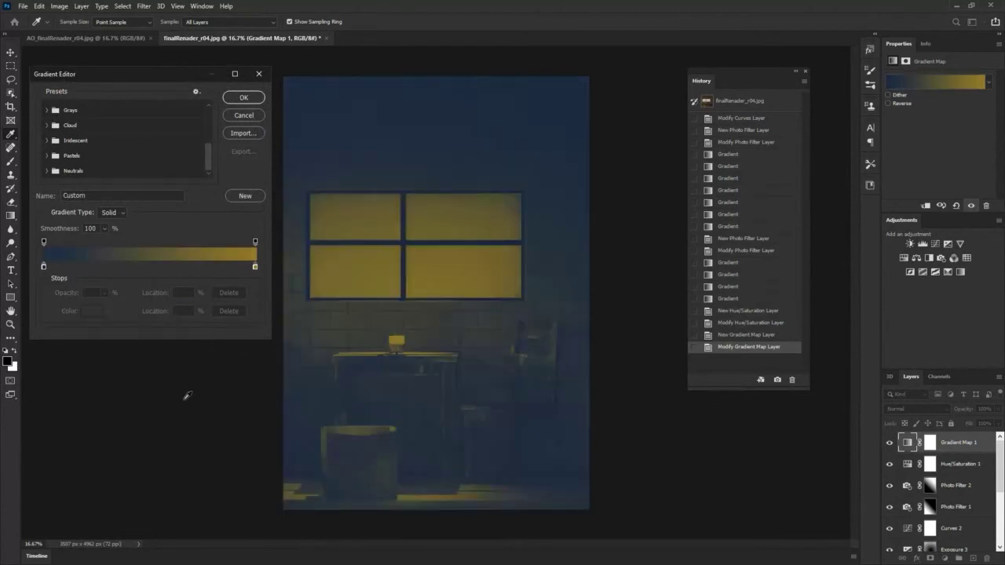
click(242, 99)
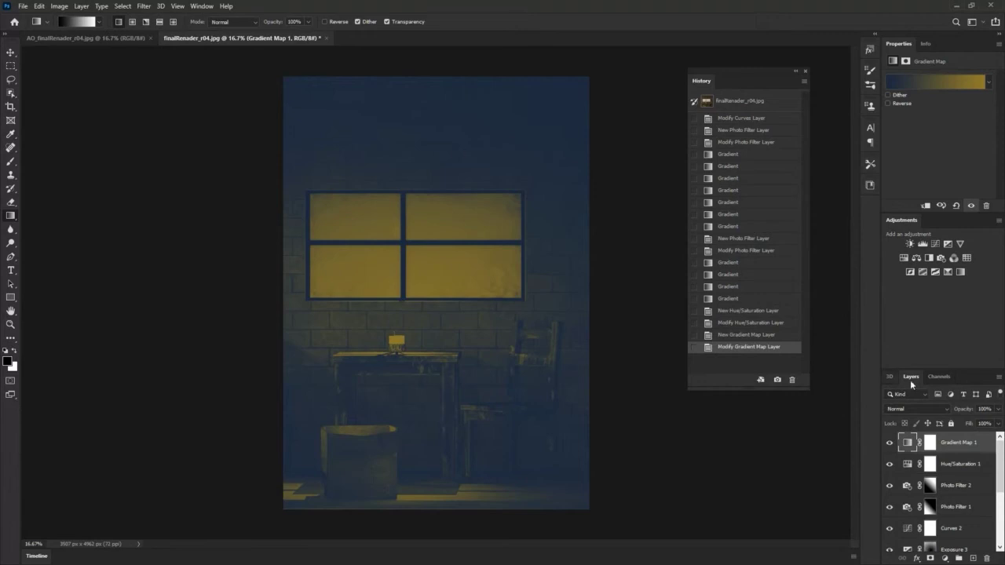
Reduce the gradient map layer to 59% opacity, blend it in Soft Light mode, and toggle its visibility to compare.
click(998, 409)
drag(996, 423, 975, 424)
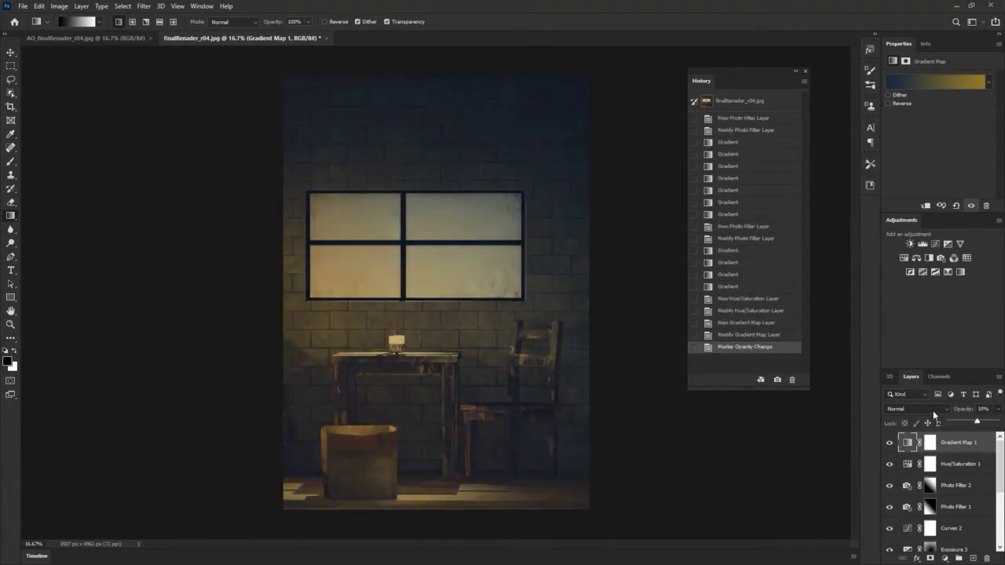
click(933, 409)
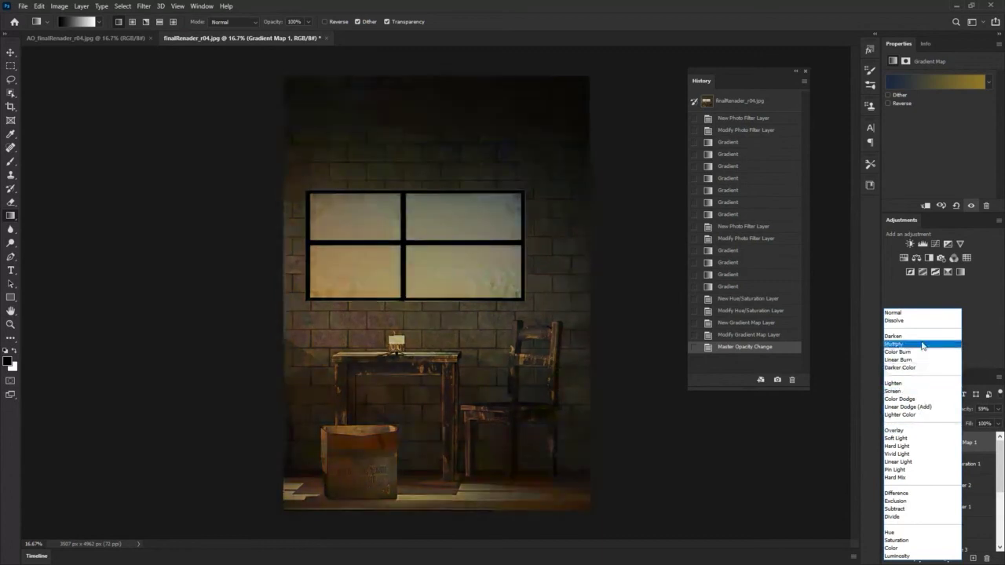
click(904, 438)
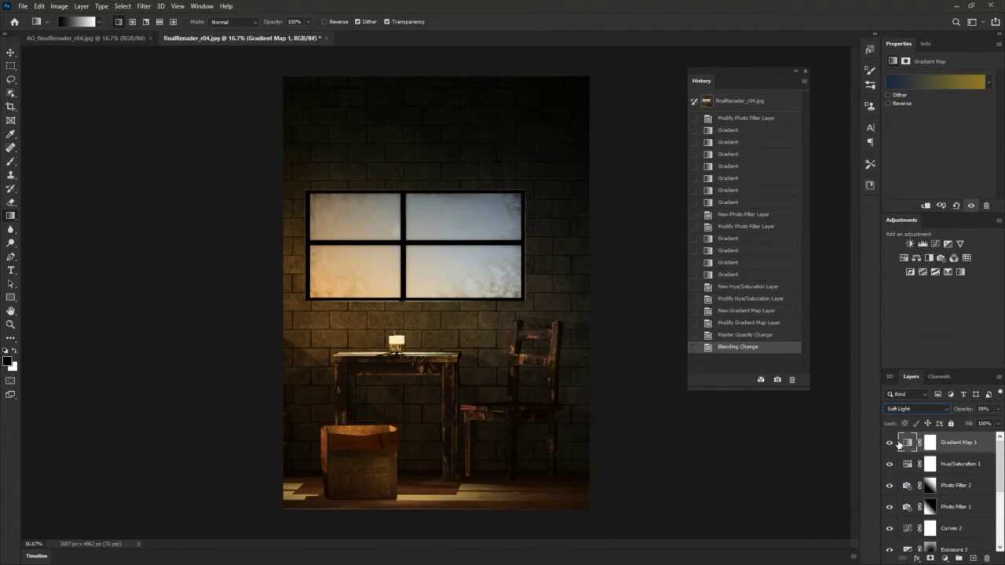
click(889, 443)
click(888, 444)
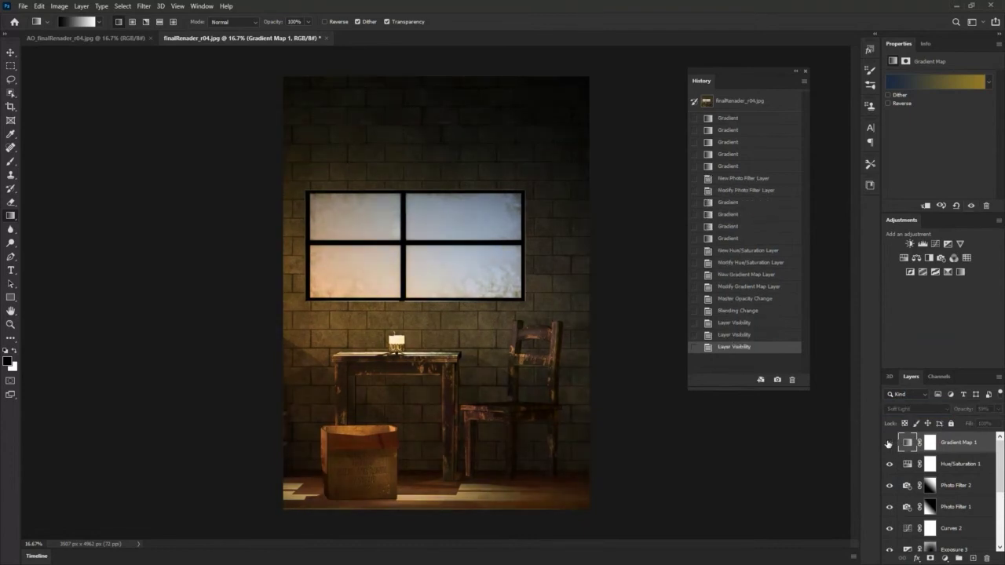
Toggle the gradient map layer's visibility repeatedly to compare the scene with and without its colour grade, leaving the layer shown.
click(889, 444)
click(888, 444)
click(888, 444)
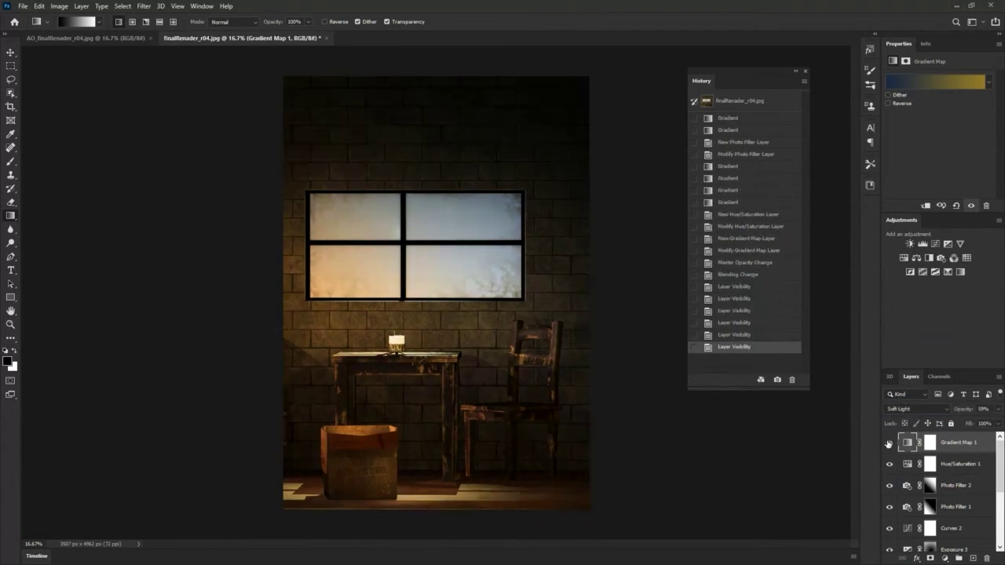
click(888, 443)
click(889, 444)
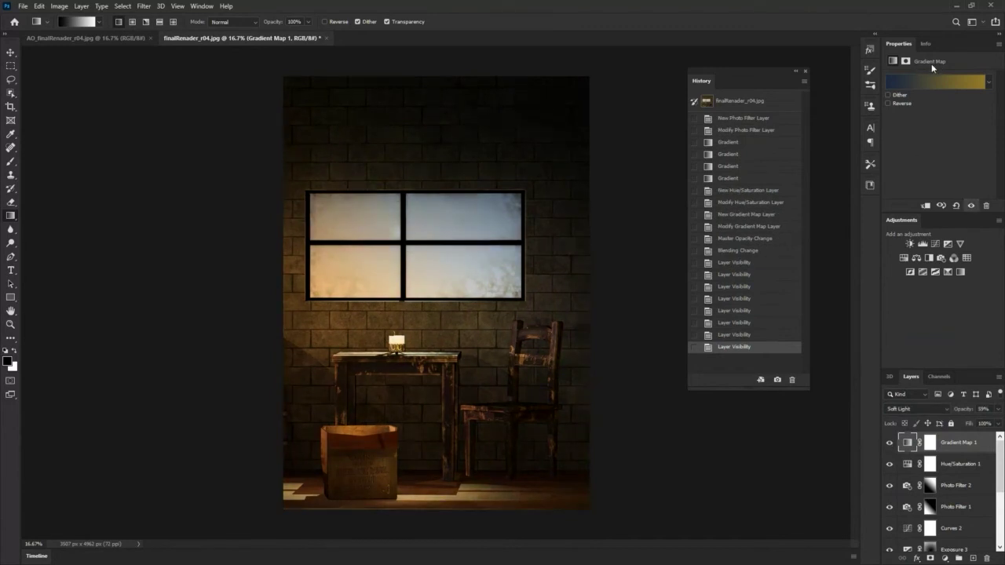
click(890, 443)
click(889, 443)
click(890, 444)
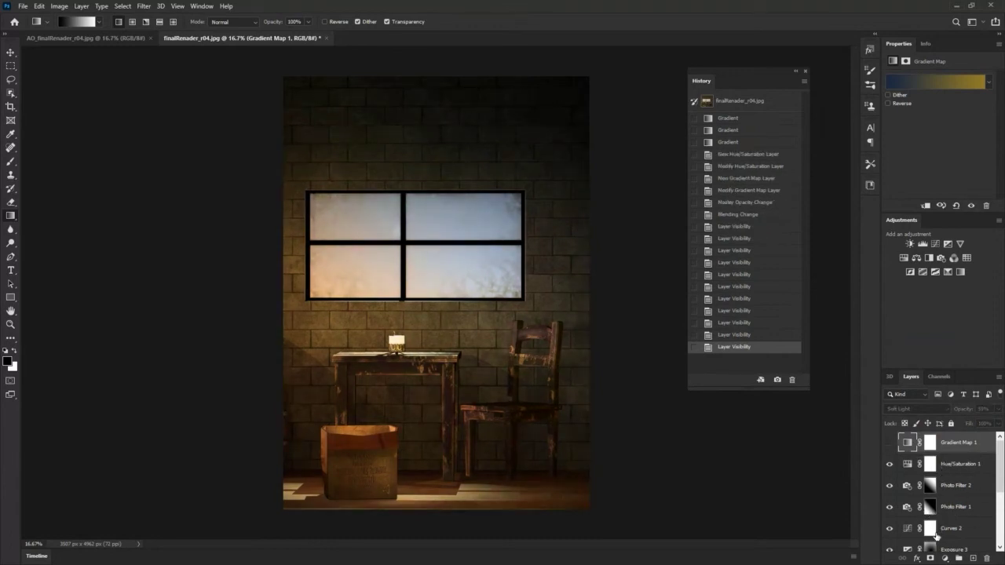
click(889, 444)
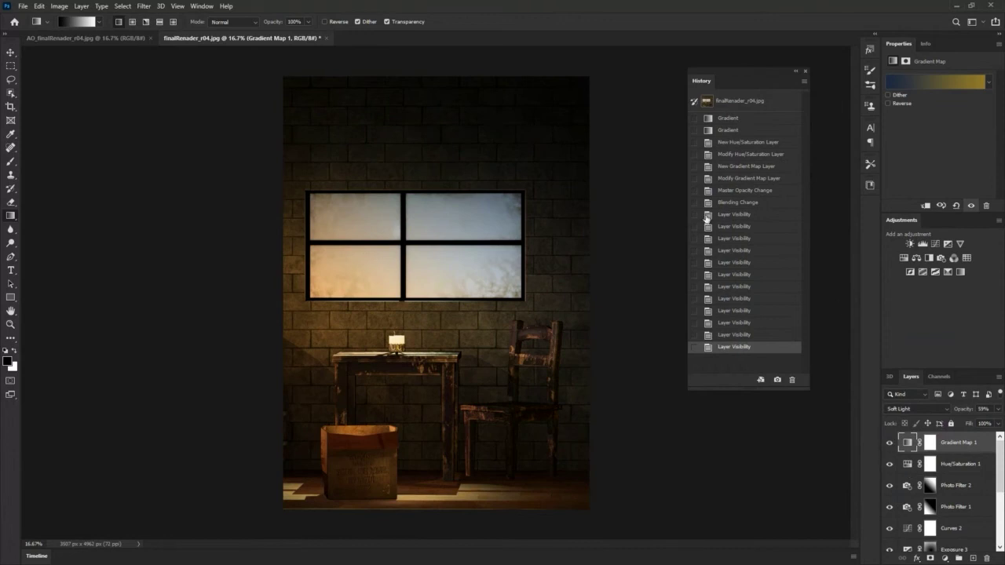
Take a full-document history snapshot named Snapshot 1 and compare it with the original image state.
click(803, 81)
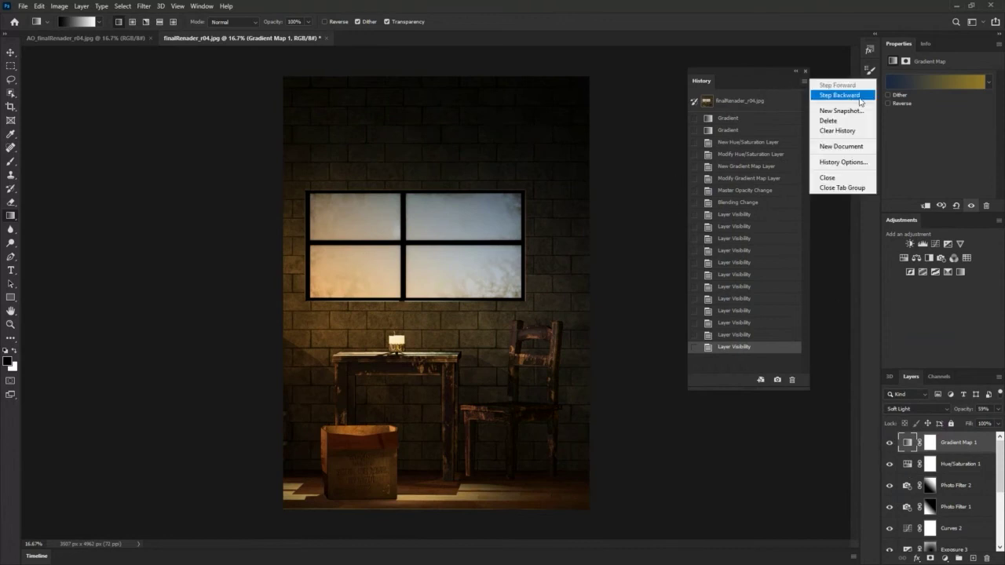
click(841, 111)
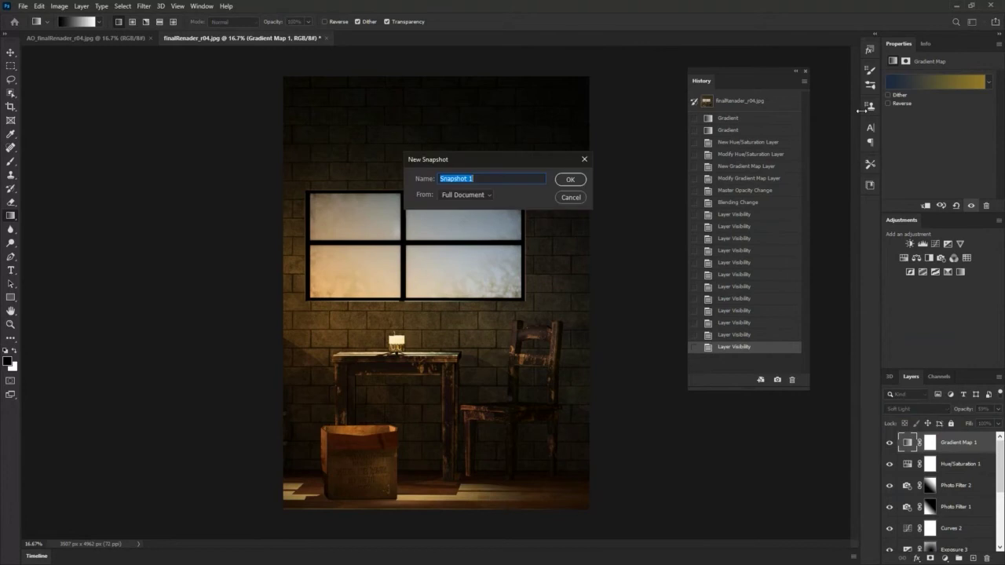
click(571, 180)
click(740, 101)
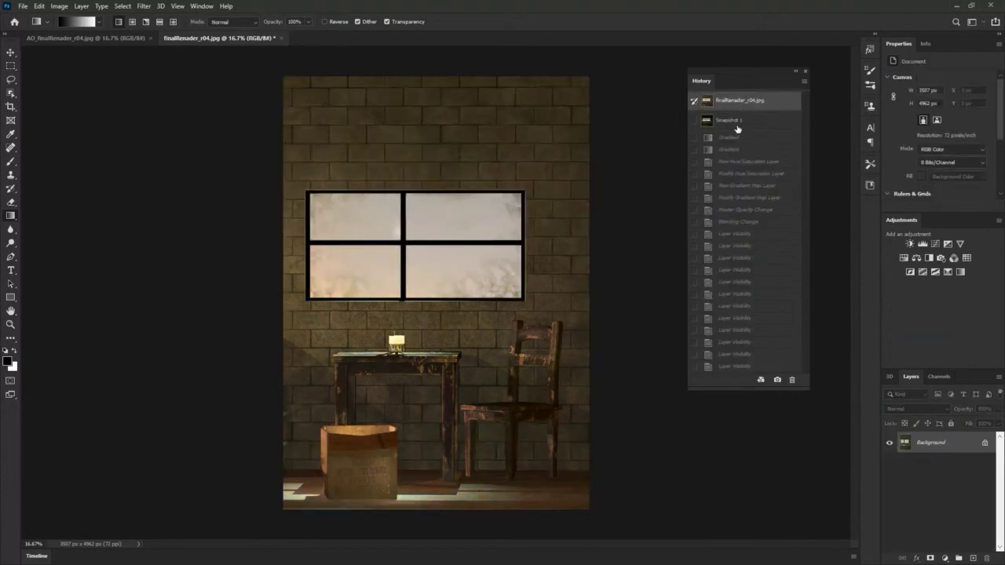
click(740, 121)
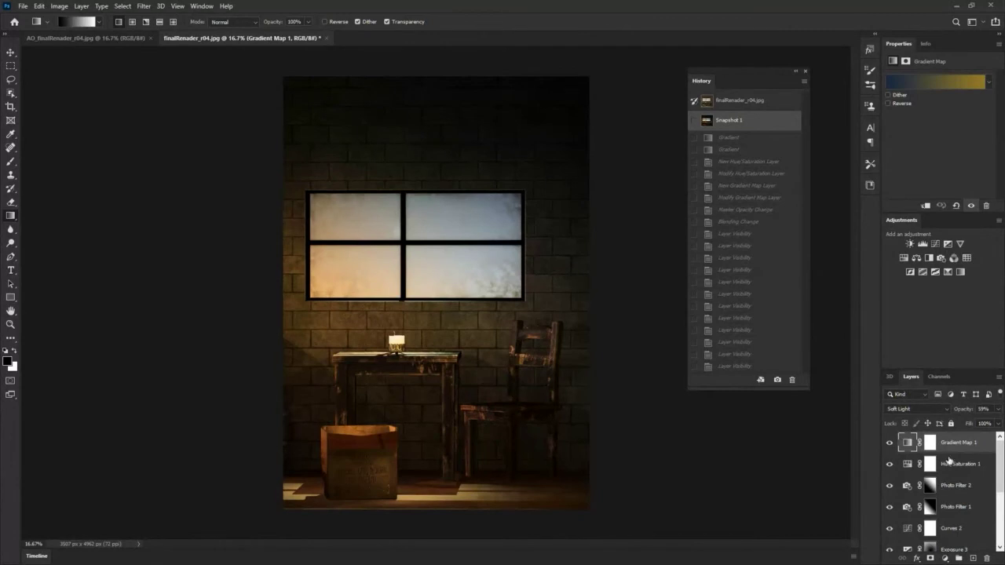
Add a Curves adjustment layer above the gradient map, raise its RGB midtones to brighten the scene, and step back and forward to compare.
click(947, 244)
drag(950, 148, 938, 131)
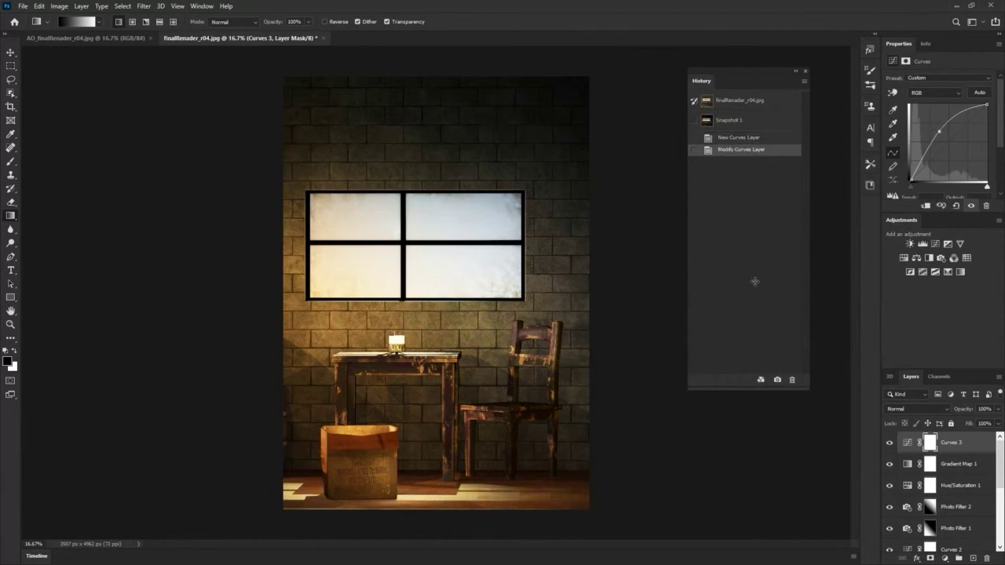
click(803, 81)
click(837, 94)
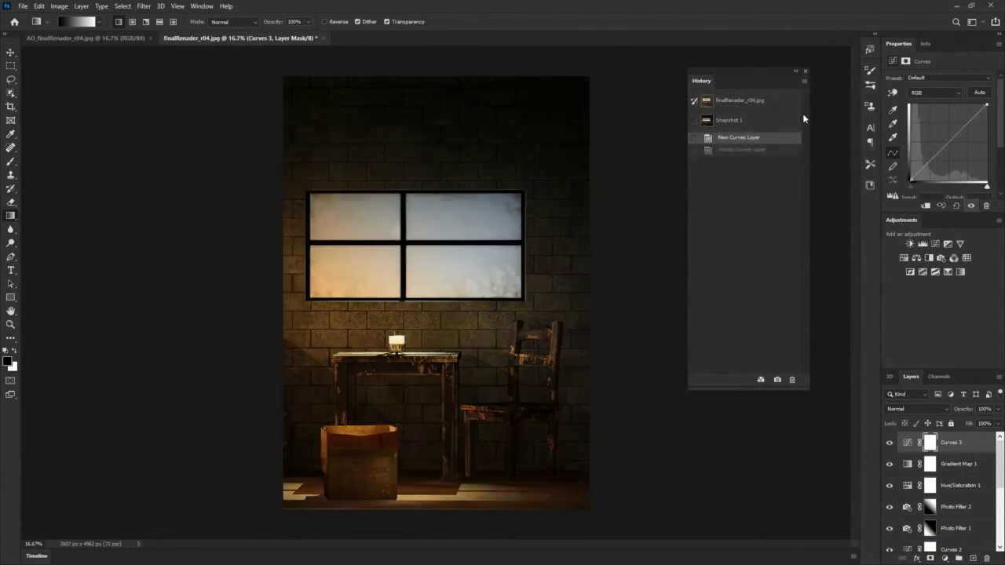
key(ctrl+shift+z)
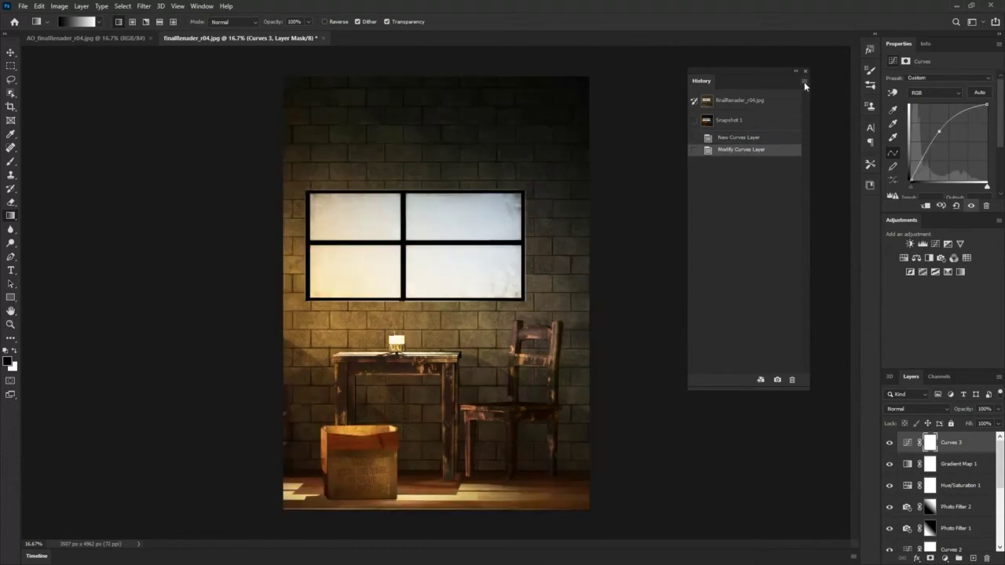
Delete the history snapshot Snapshot 1 and return to the modified Curves layer state.
right_click(753, 120)
click(795, 131)
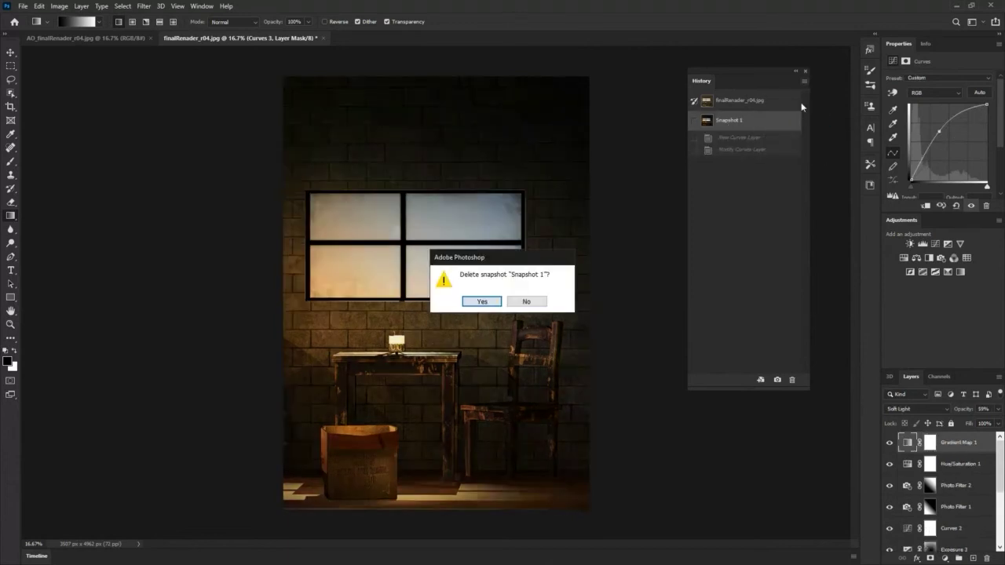
click(482, 301)
click(751, 130)
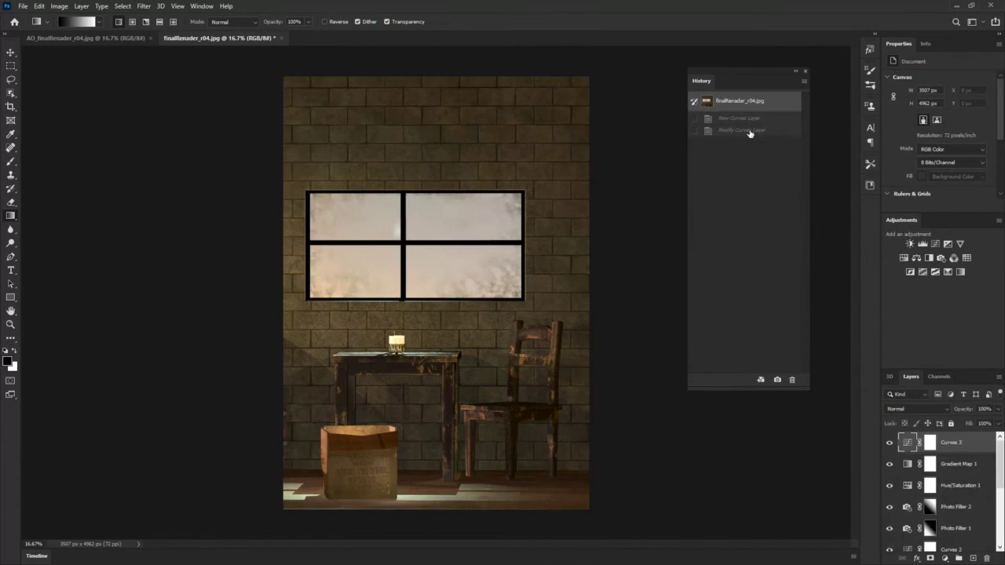
Take a full-document history snapshot of the brightened image as Snapshot 1 and compare it with the original state.
click(804, 81)
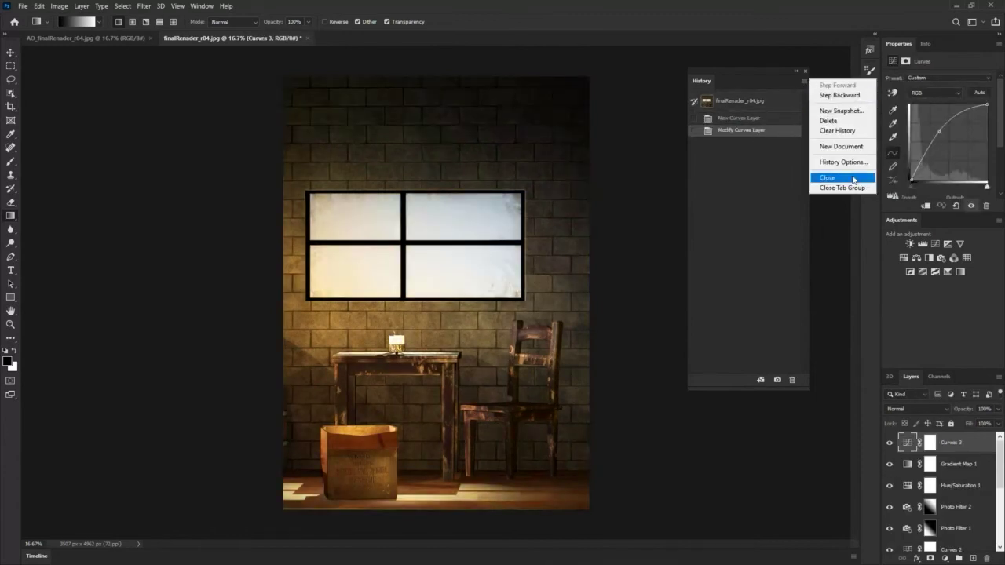
click(852, 111)
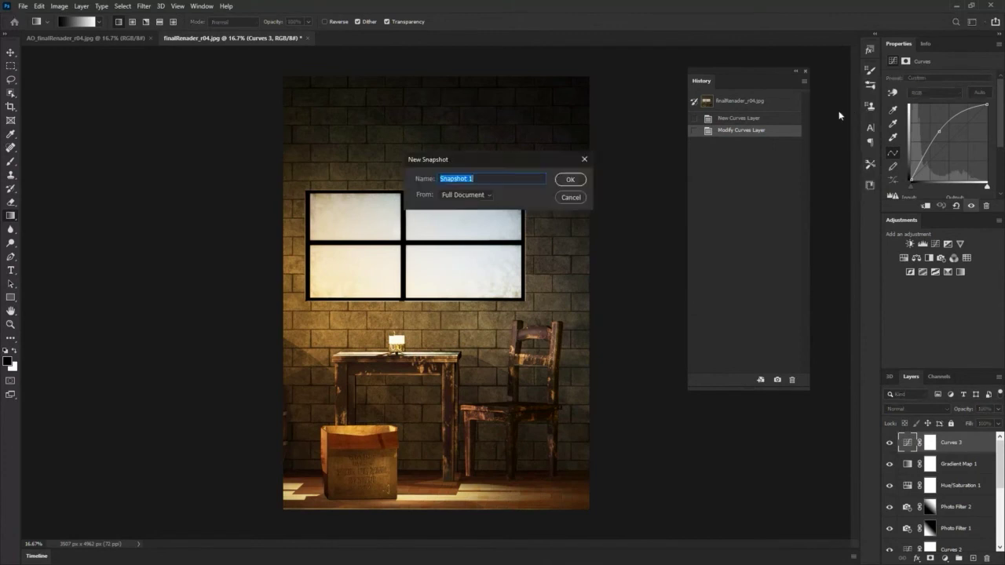
click(570, 180)
click(760, 121)
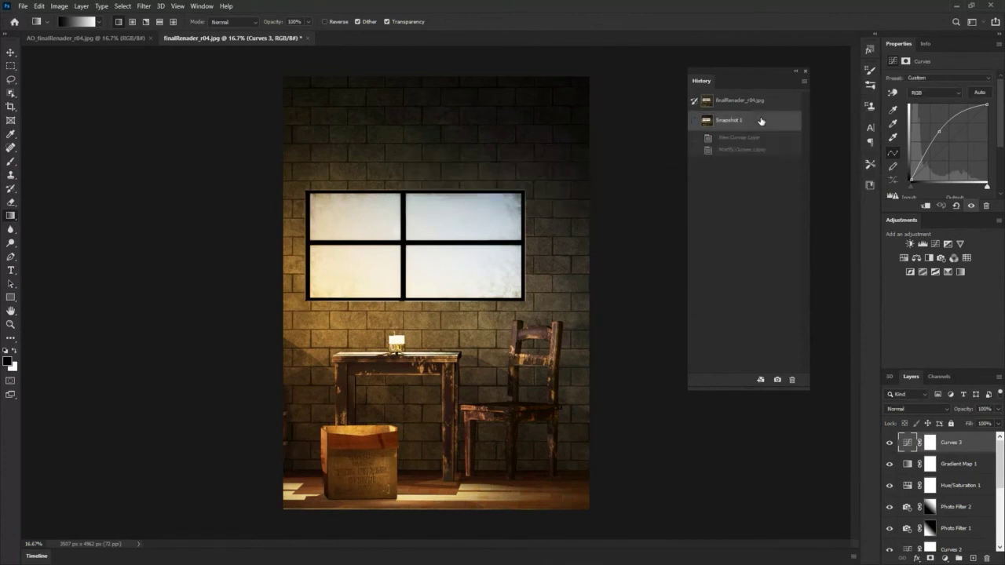
click(757, 104)
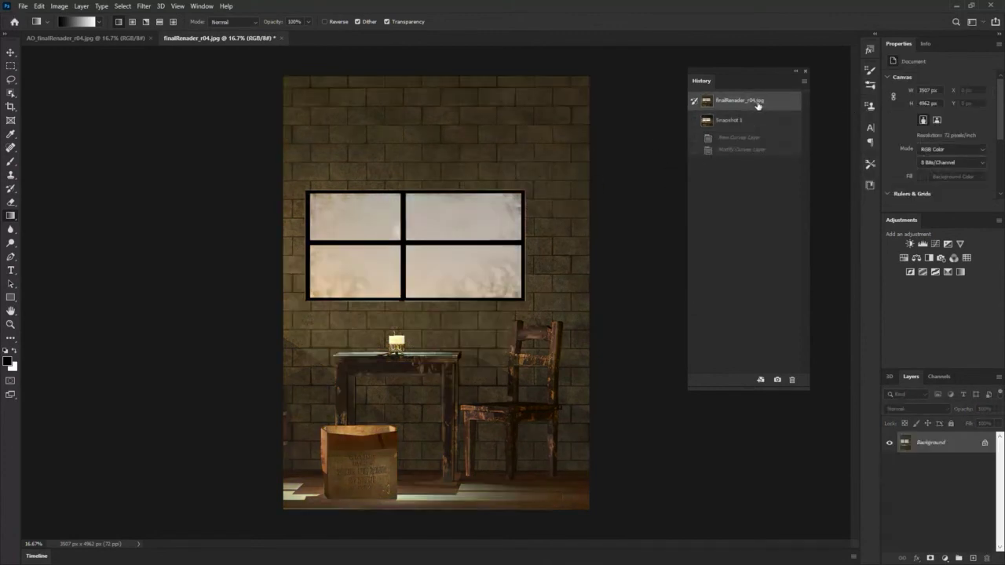
click(764, 122)
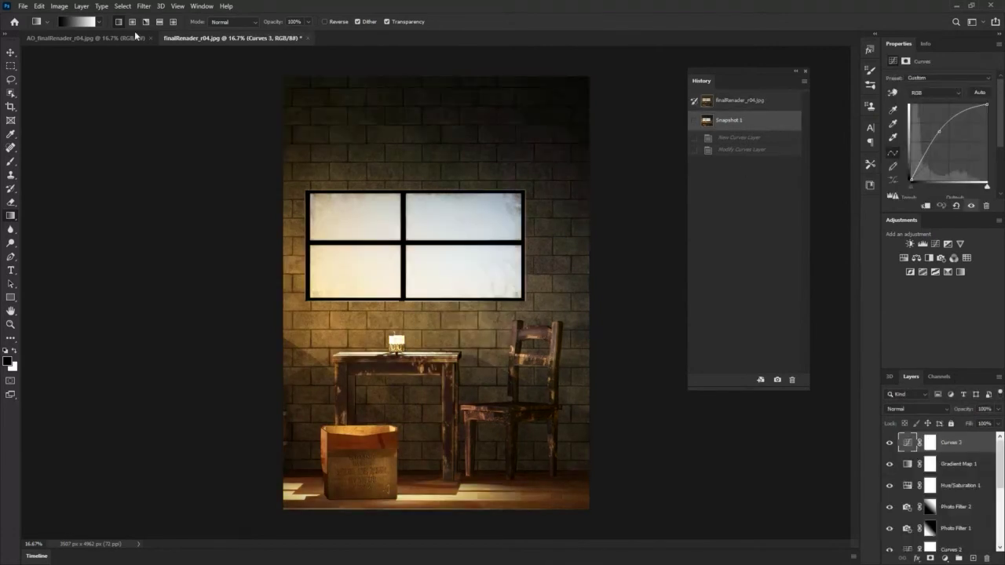
Quick-export the graded scene as finalRenader_r04.png into the Week_9_room_assets images folder.
click(23, 5)
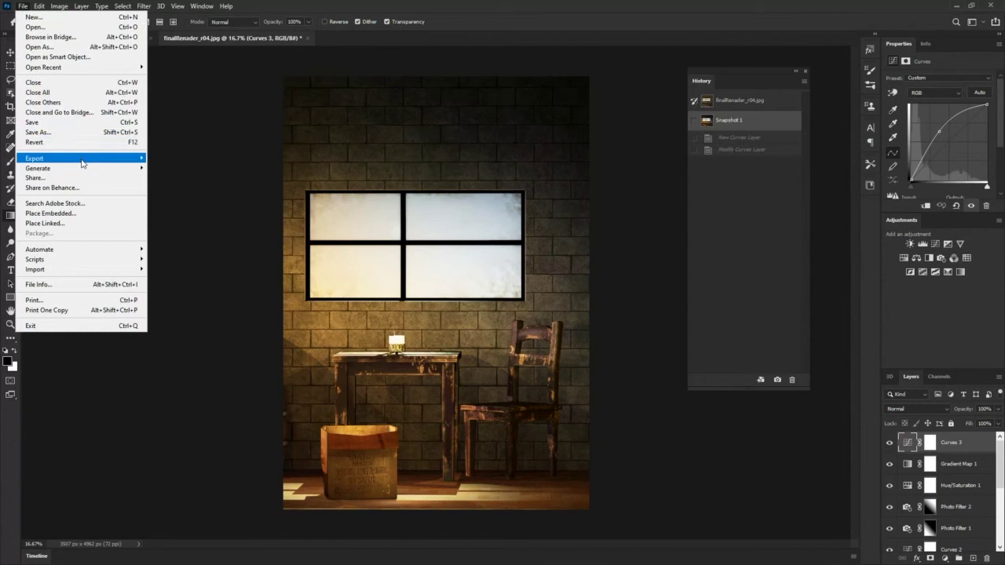
mouse_move(82, 163)
click(212, 158)
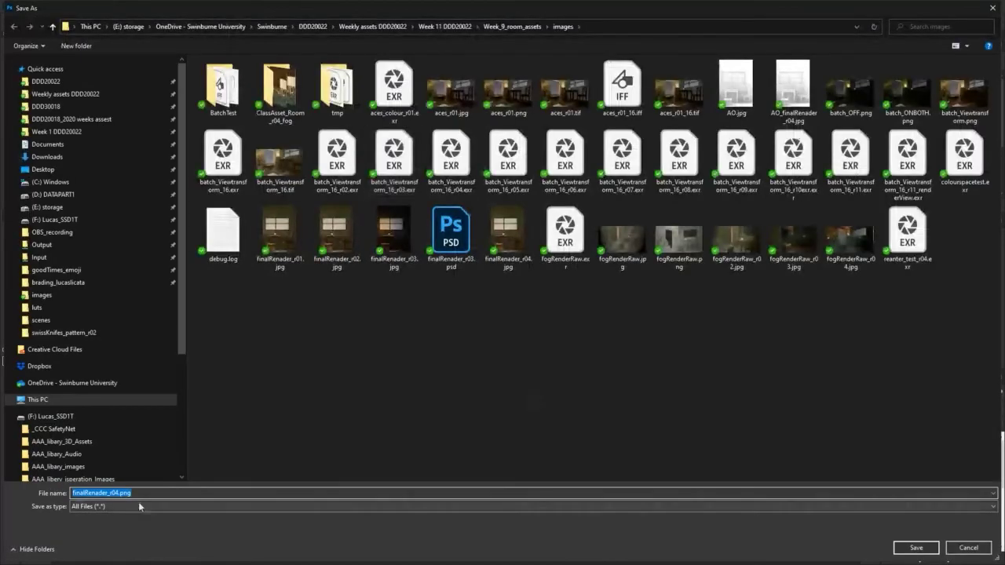
click(914, 547)
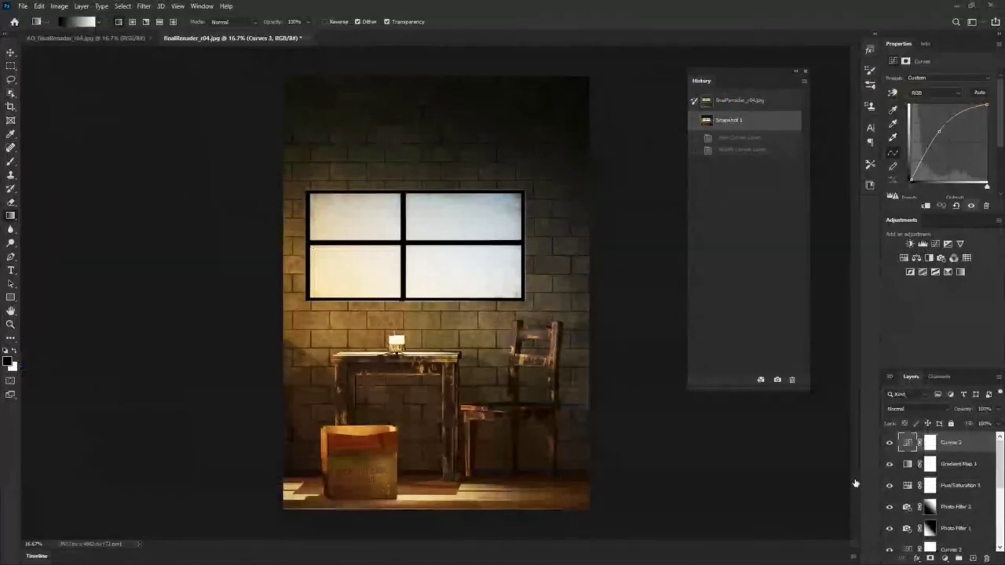